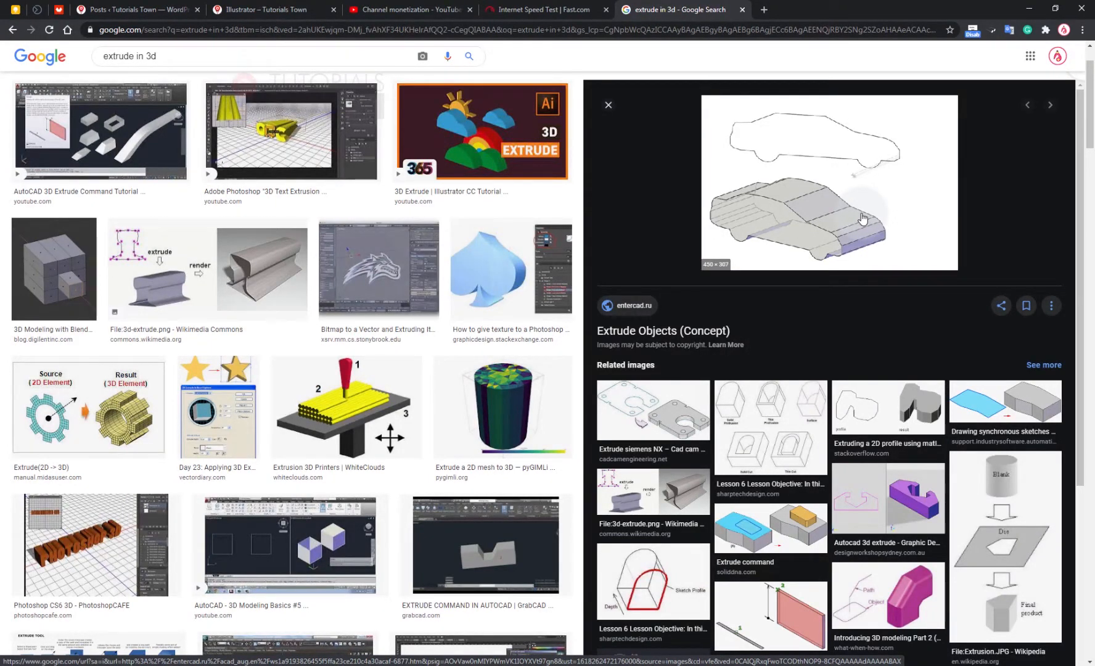
Switch to Illustrator and draw a five-pointed star with radii of 25 px and 50 px near the artboard's upper-left corner.
{"action": "left_click", "coordinate": [272, 647]}
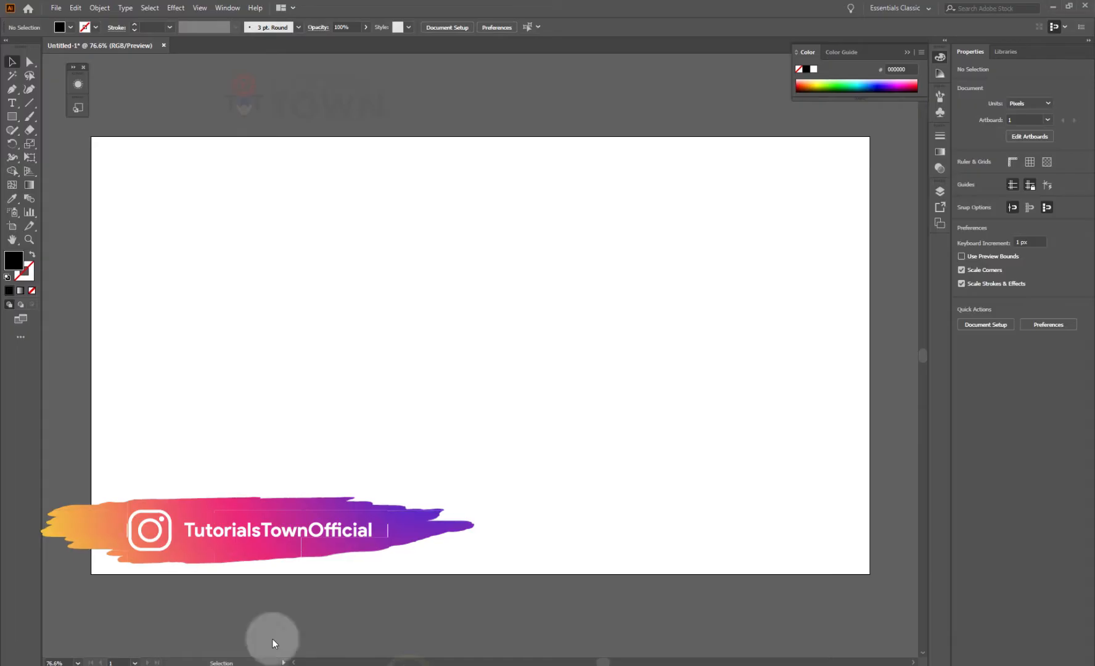
{"action": "left_click", "coordinate": [12, 103]}
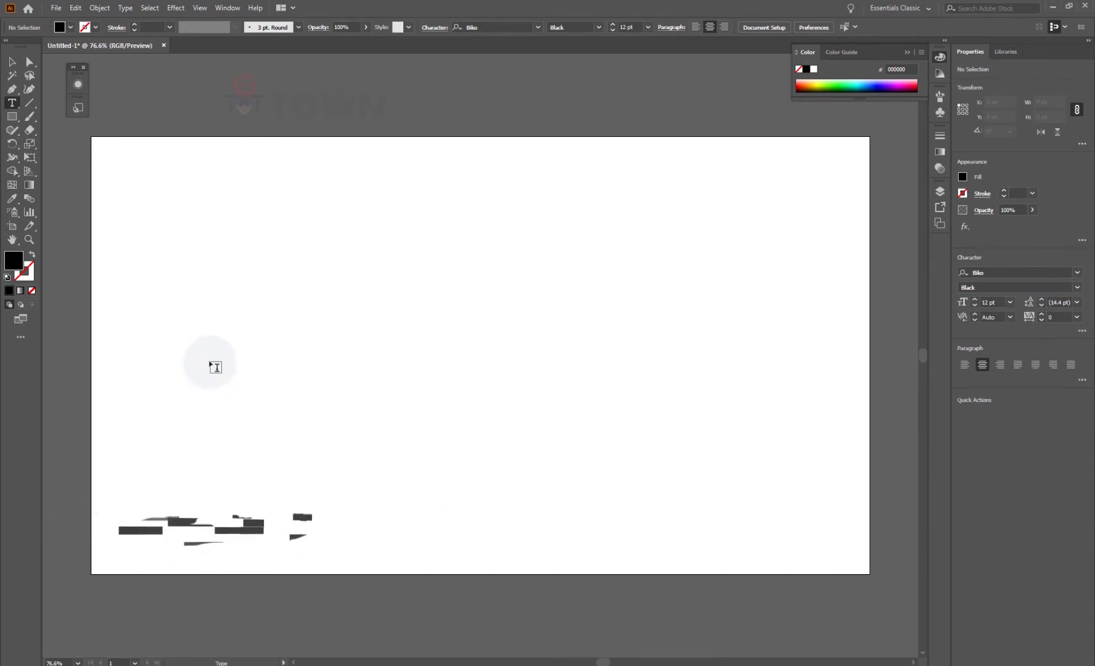
{"action": "left_click", "coordinate": [11, 116]}
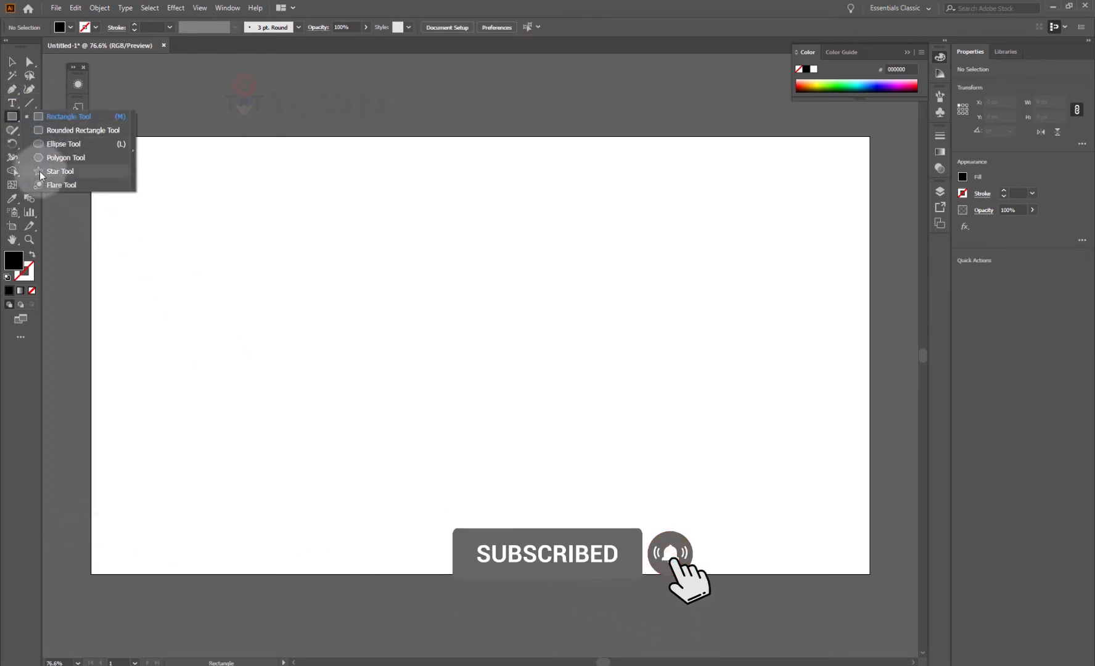
{"action": "left_click", "coordinate": [39, 170]}
{"action": "left_click", "coordinate": [176, 233]}
{"action": "left_click", "coordinate": [529, 374]}
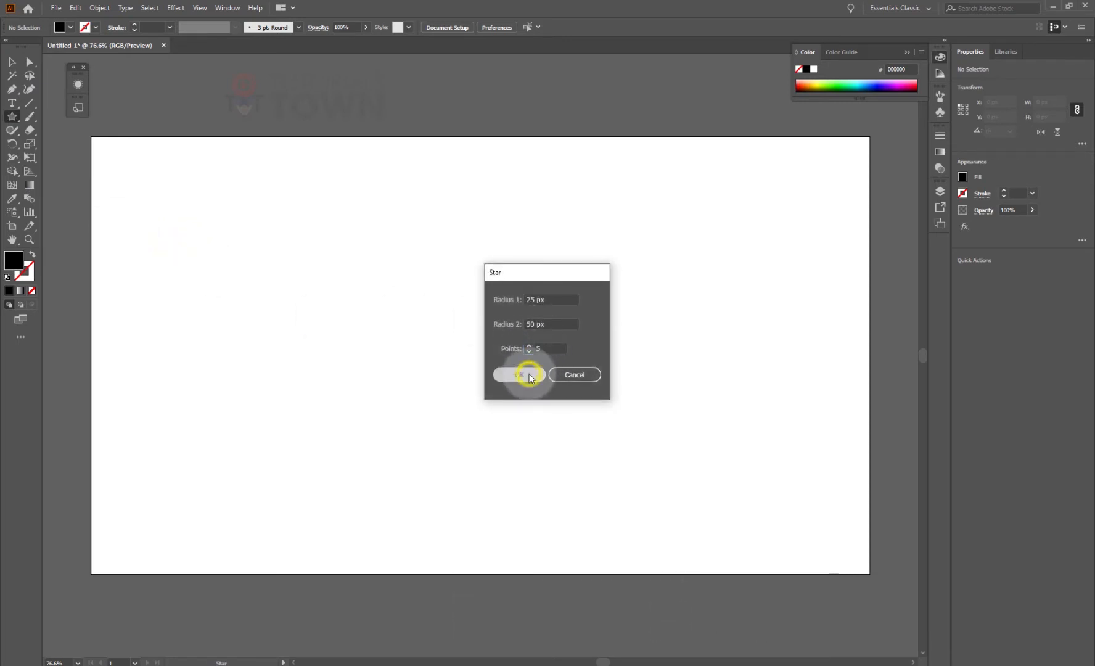
{"action": "left_click", "coordinate": [11, 62]}
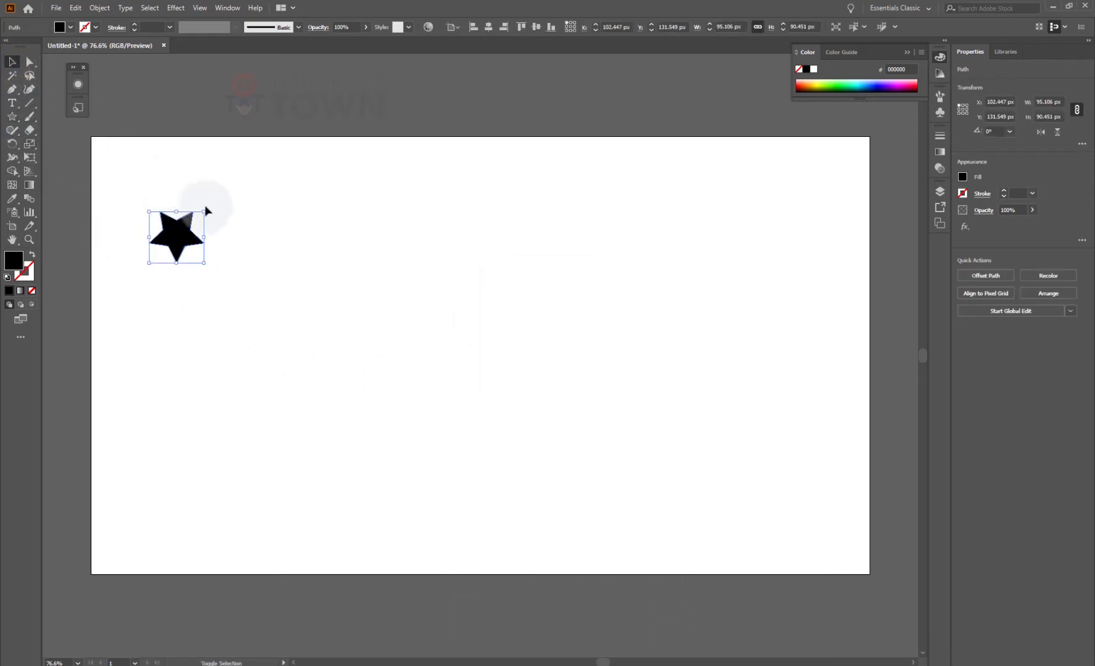
{"action": "left_click_drag", "start_coordinate": [207, 209], "coordinate": [209, 245]}
Add the text "TUTORIALS TOWN" on two lines beside the star and scale it up to about 84.59 pt.
{"action": "left_click", "coordinate": [17, 102]}
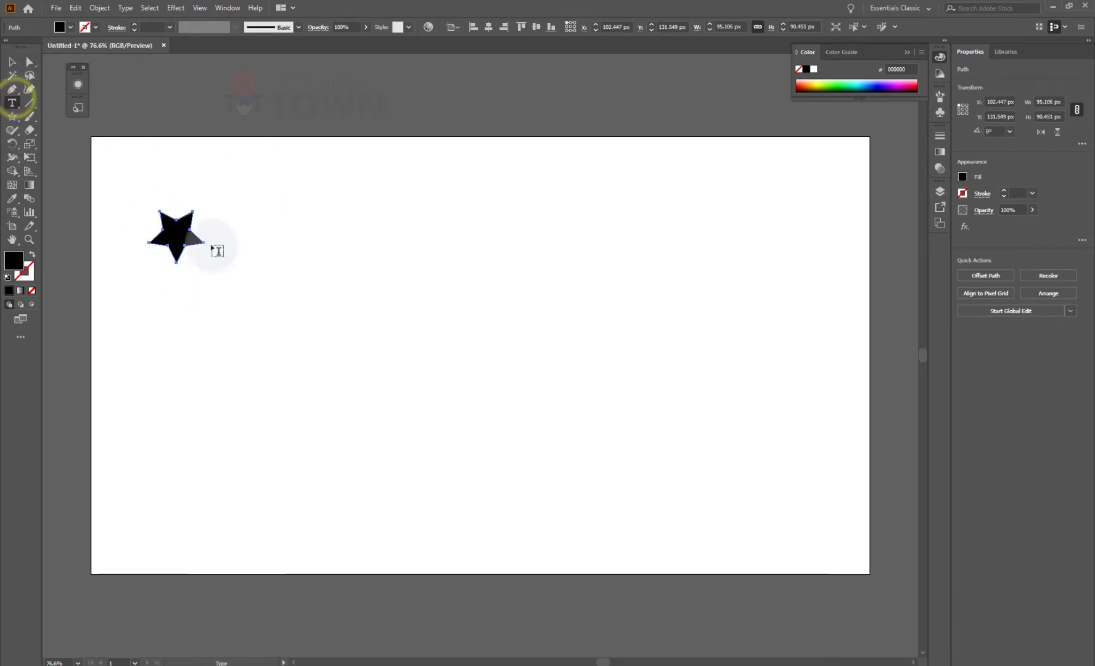
{"action": "left_click", "coordinate": [271, 277]}
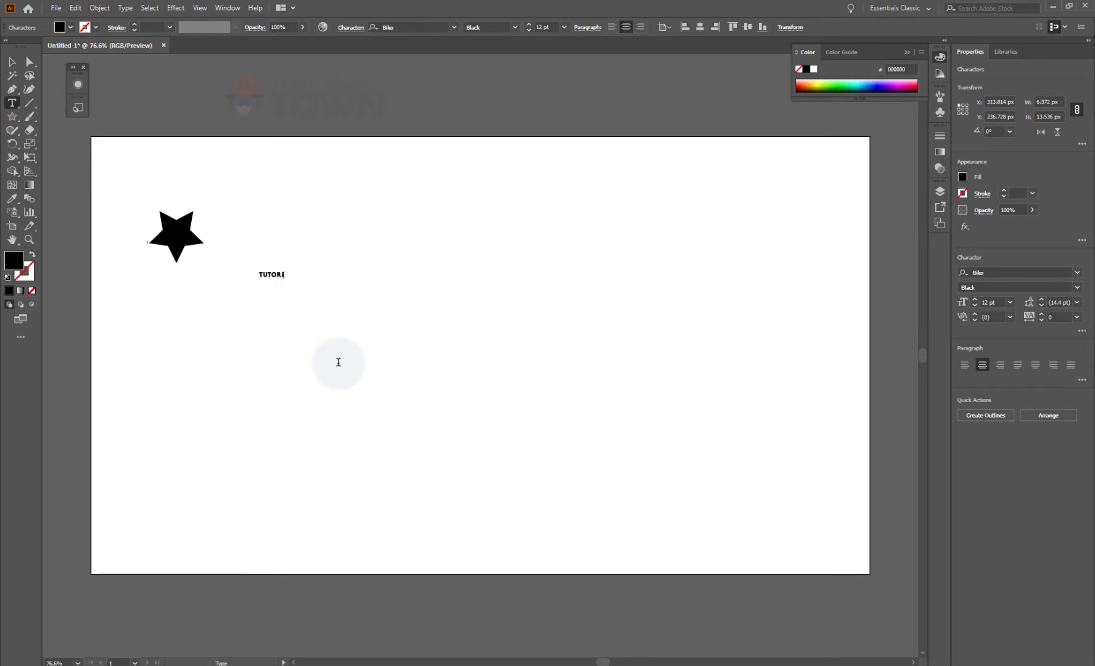
{"action": "key", "text": "Return"}
{"action": "left_click", "coordinate": [11, 61]}
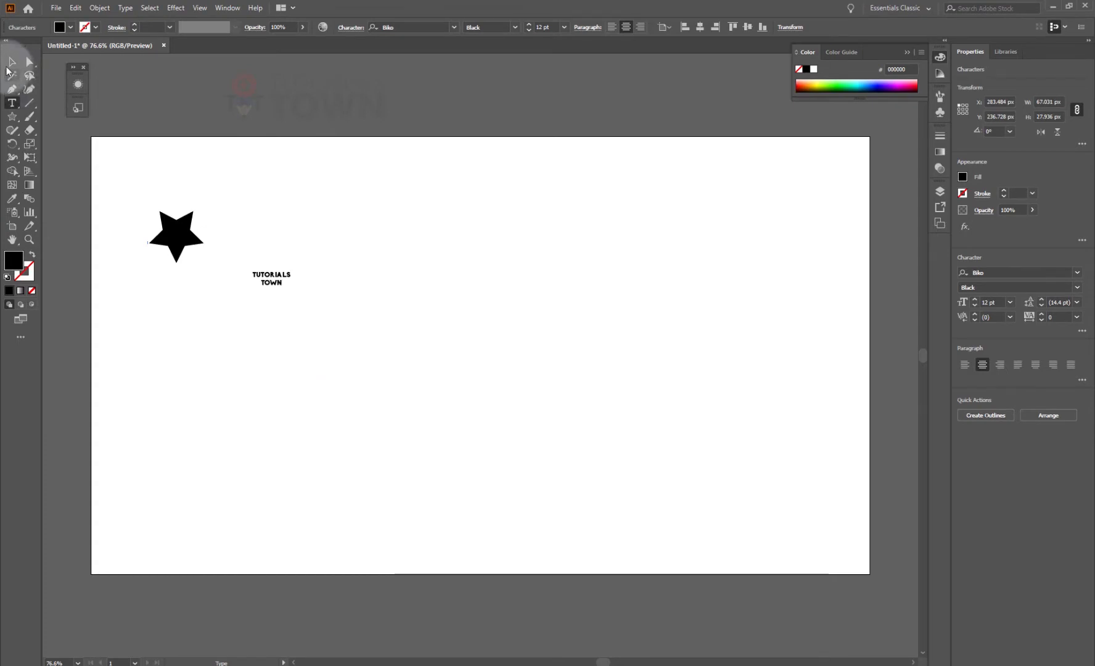
{"action": "left_click_drag", "start_coordinate": [294, 281], "coordinate": [522, 279]}
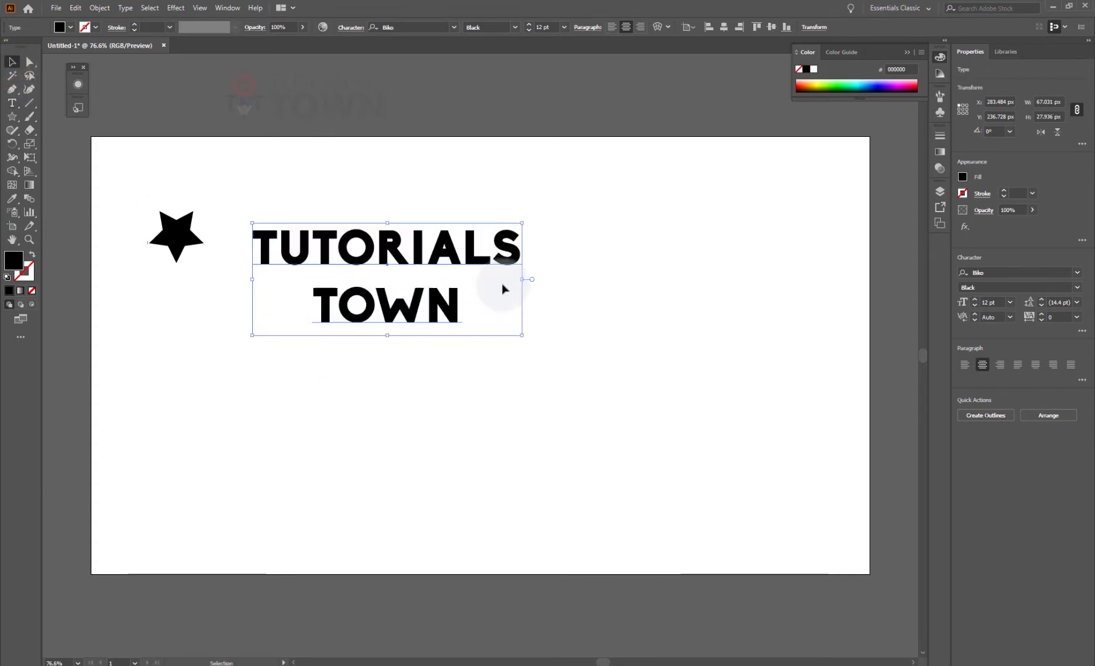
Set the two-line text's leading to 78 pt and move the text slightly higher on the artboard.
{"action": "left_click", "coordinate": [349, 27]}
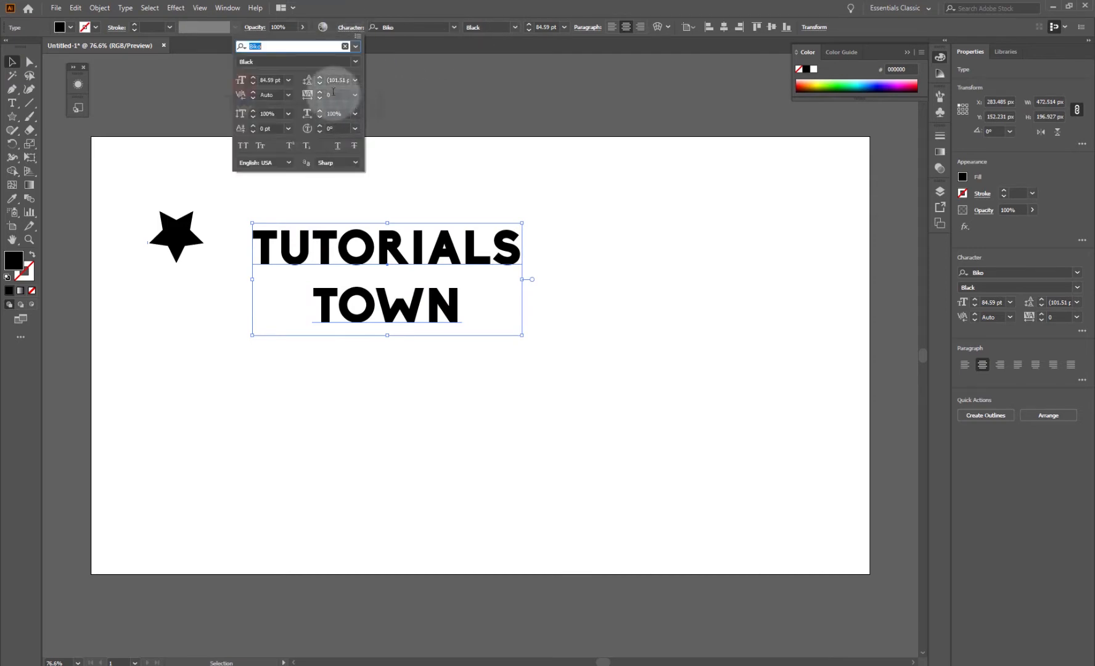
{"action": "left_click", "coordinate": [338, 80]}
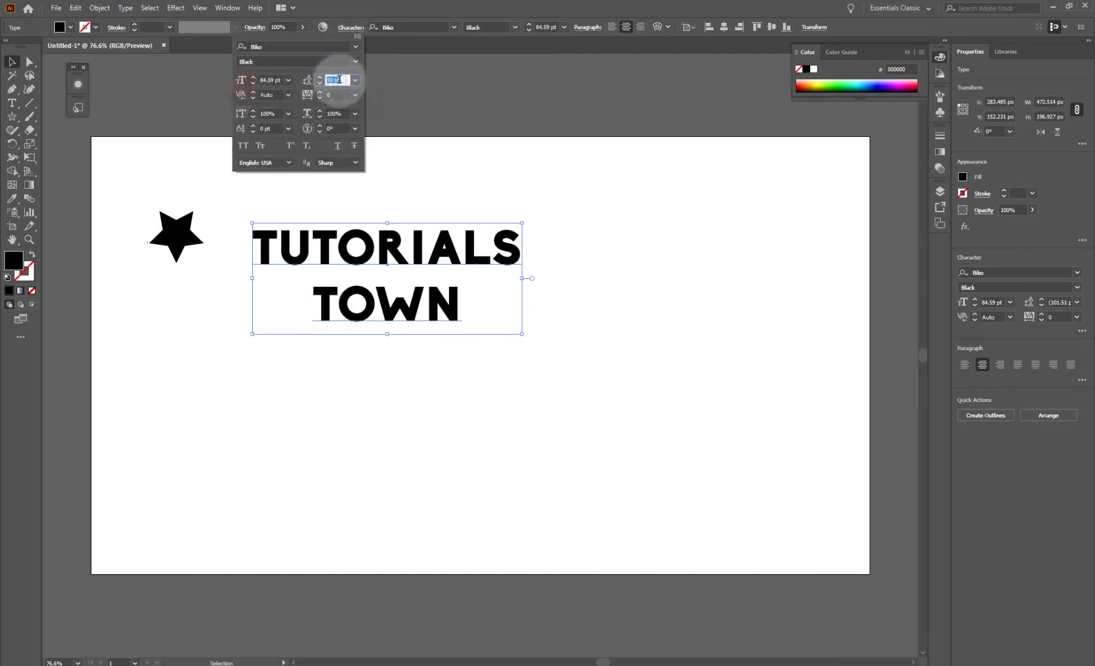
{"action": "scroll", "coordinate": [339, 80], "scroll_direction": "down", "scroll_amount": 20}
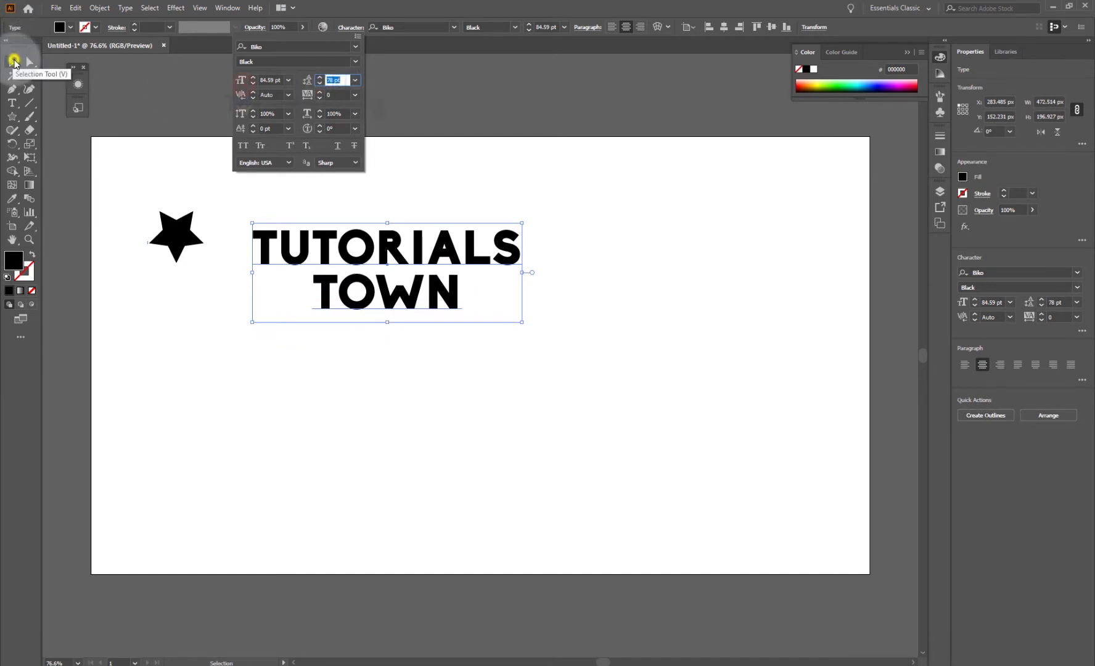
{"action": "left_click", "coordinate": [14, 62]}
{"action": "left_click", "coordinate": [108, 127]}
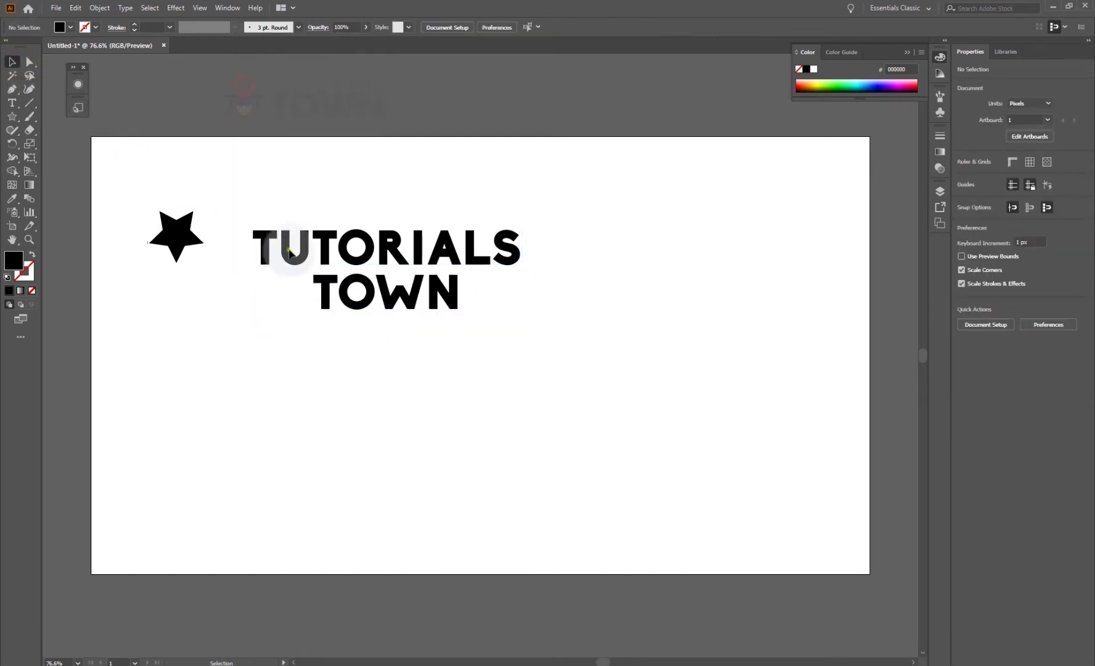
{"action": "left_click_drag", "start_coordinate": [289, 252], "coordinate": [287, 217]}
{"action": "left_click", "coordinate": [176, 8]}
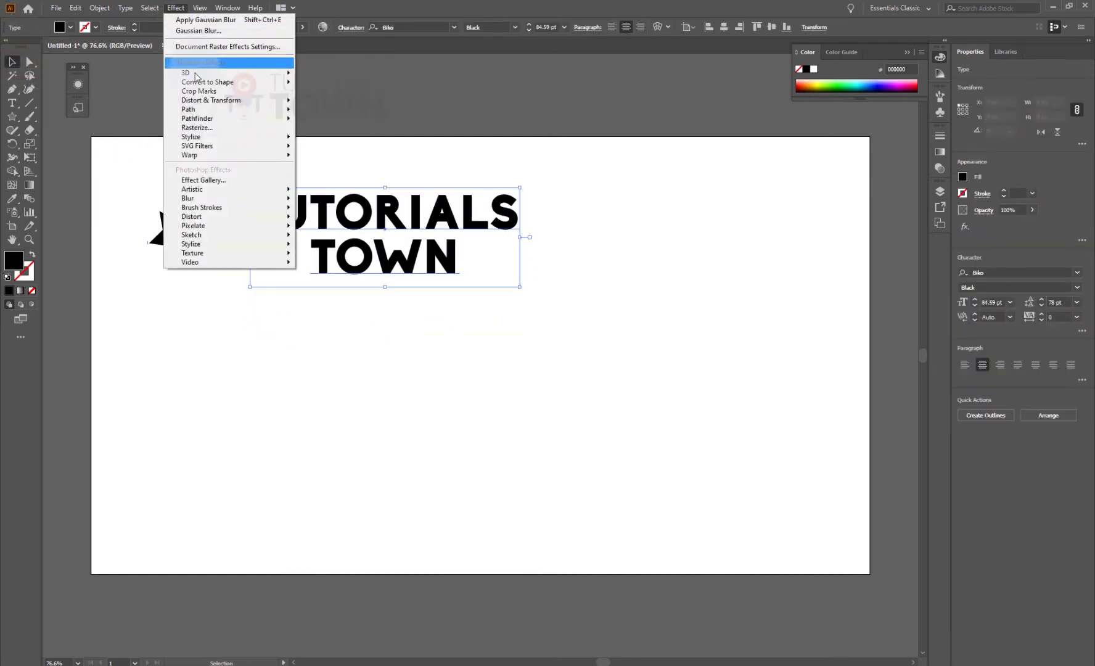
{"action": "left_click", "coordinate": [484, 141]}
{"action": "left_click", "coordinate": [306, 180]}
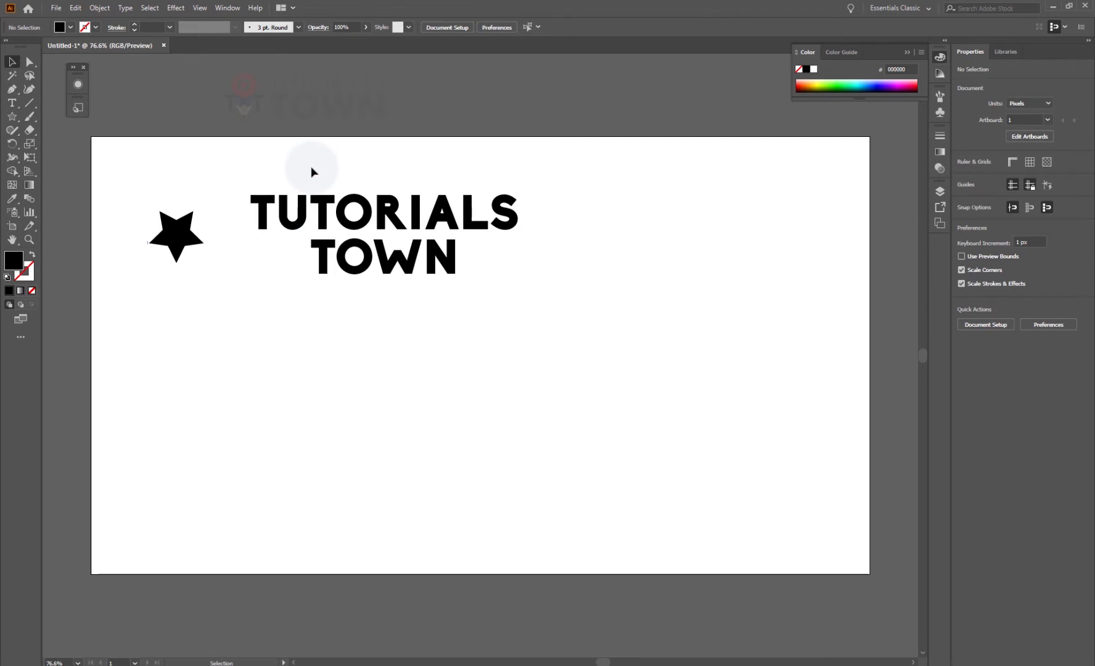
Switch to the browser, open the source page of the extruded car image in a new tab, view it enlarged and close it.
{"action": "left_click", "coordinate": [210, 665]}
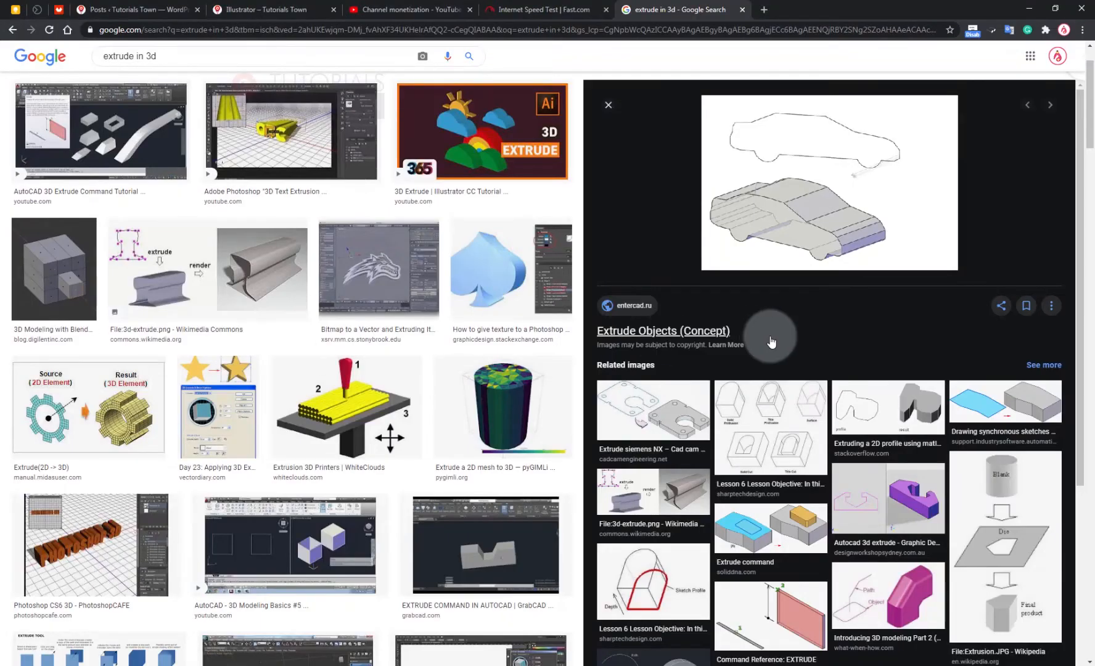
{"action": "right_click", "coordinate": [812, 212]}
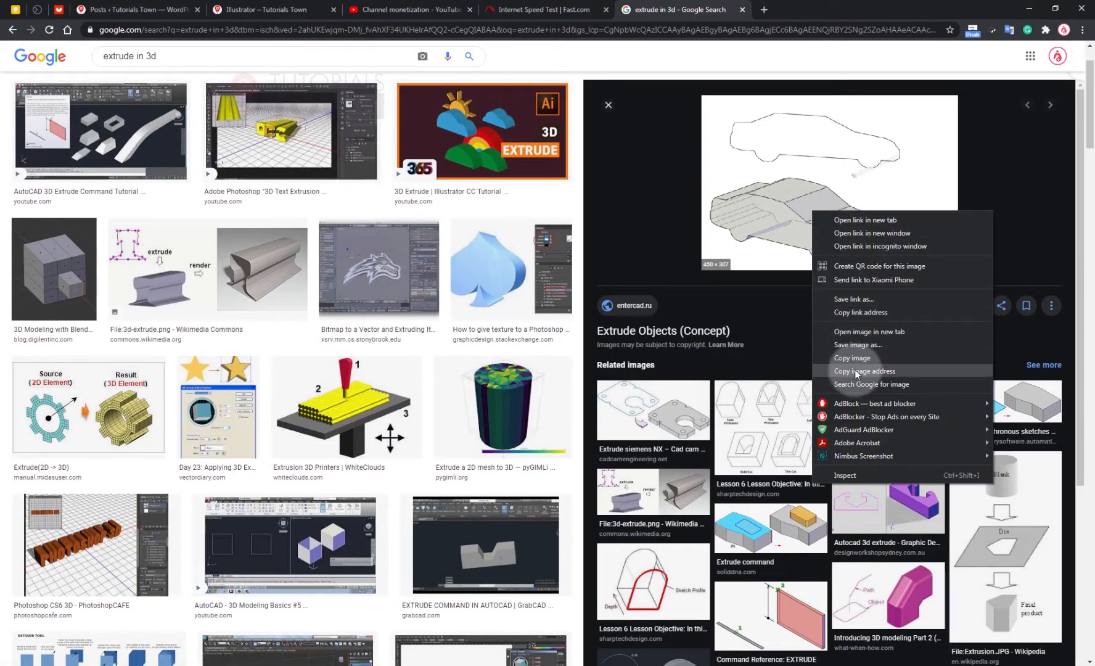
{"action": "left_click", "coordinate": [870, 218]}
{"action": "left_click", "coordinate": [792, 10]}
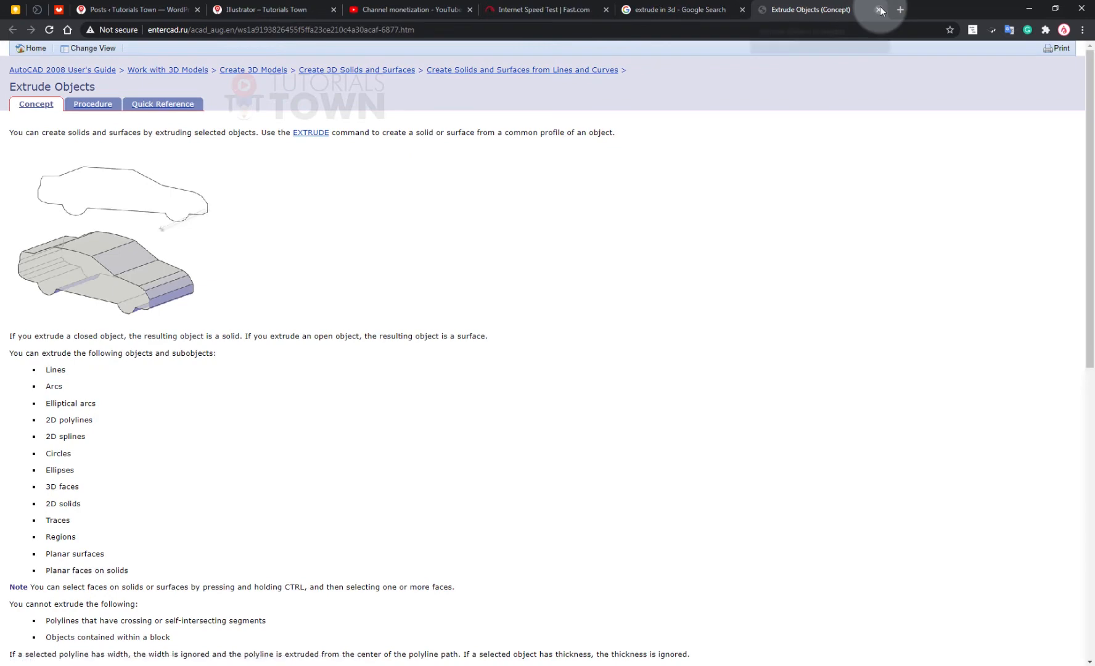
{"action": "scroll", "coordinate": [57, 255], "scroll_direction": "up", "scroll_amount": 4}
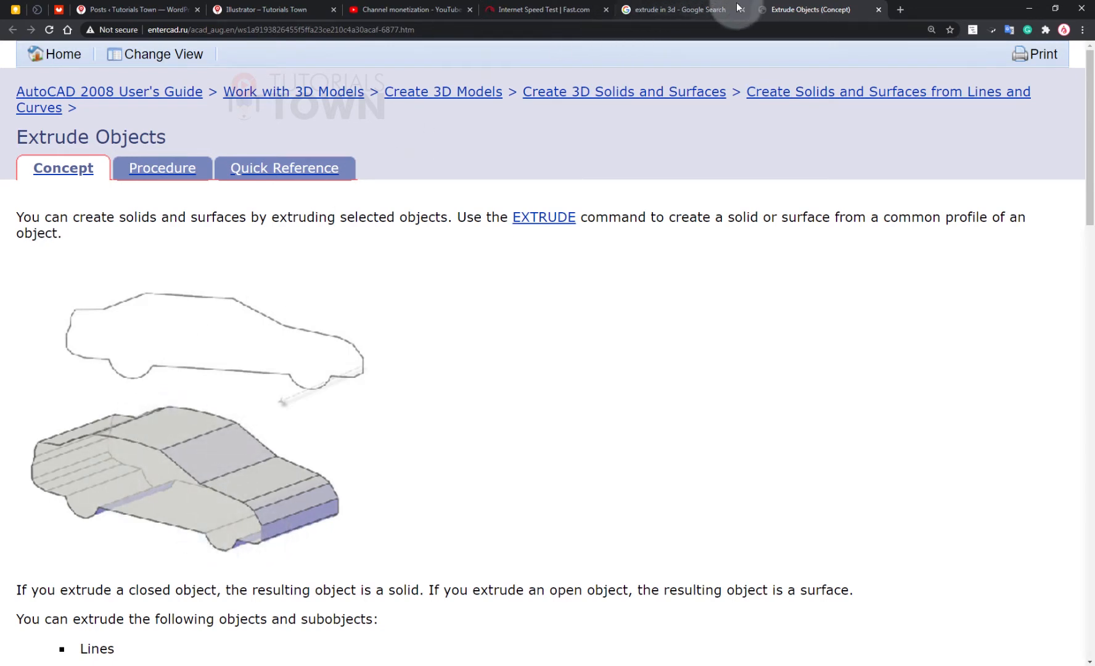
{"action": "left_click", "coordinate": [877, 11]}
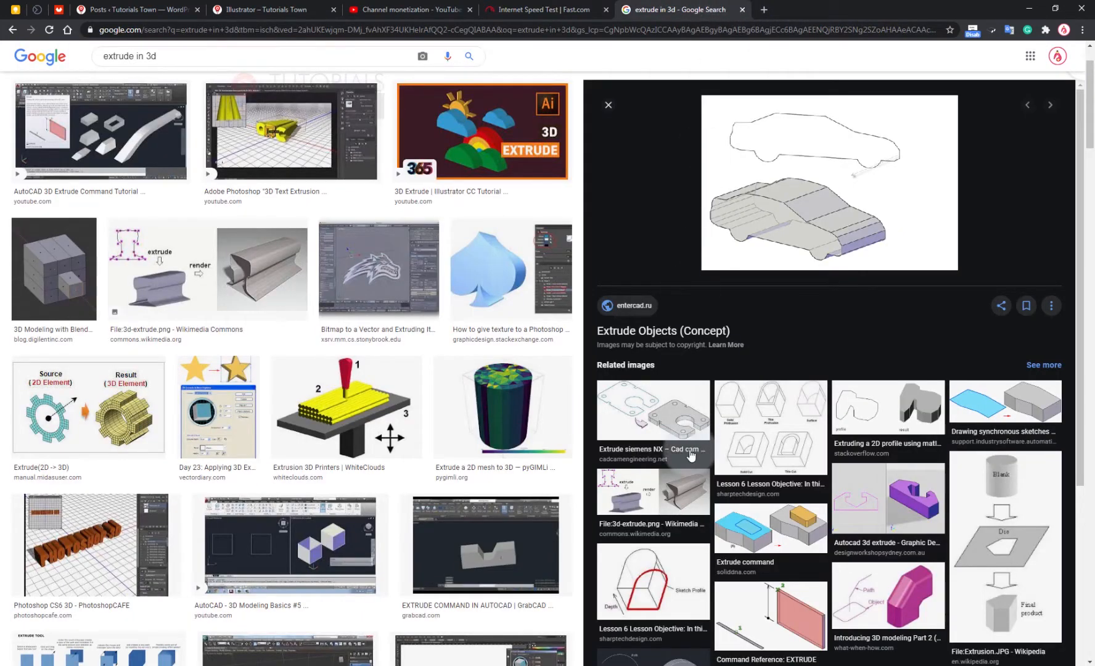
Open the Wikimedia 3d-extrude.png image on its own in a new tab and enlarge it to examine the extruded profile.
{"action": "right_click", "coordinate": [670, 493]}
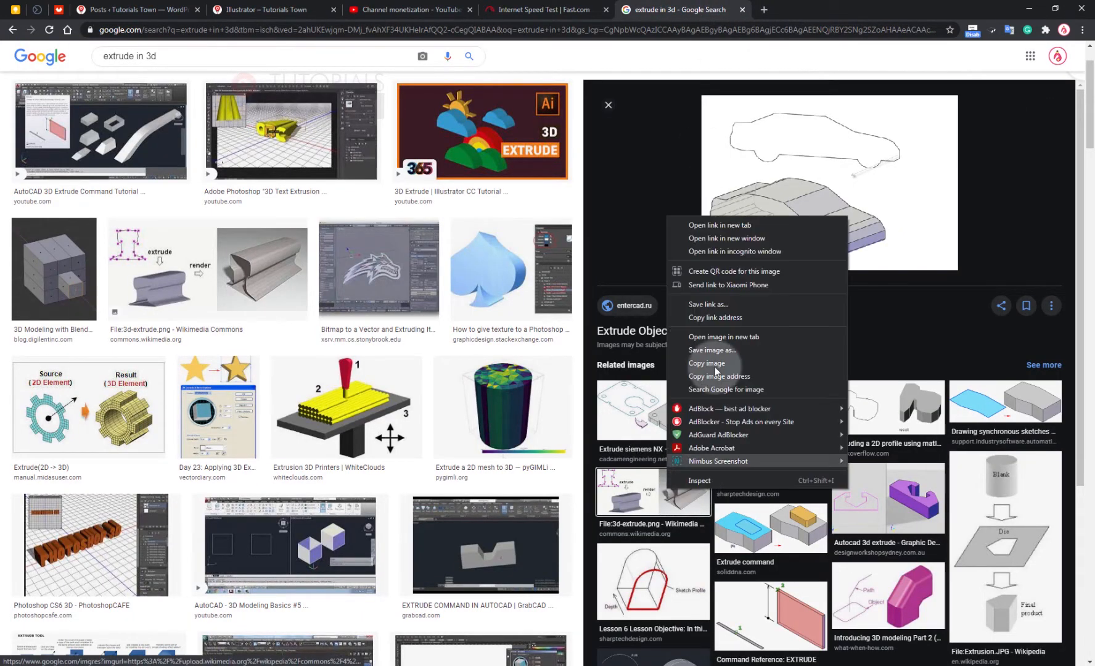
{"action": "left_click", "coordinate": [732, 225]}
{"action": "left_click", "coordinate": [805, 7]}
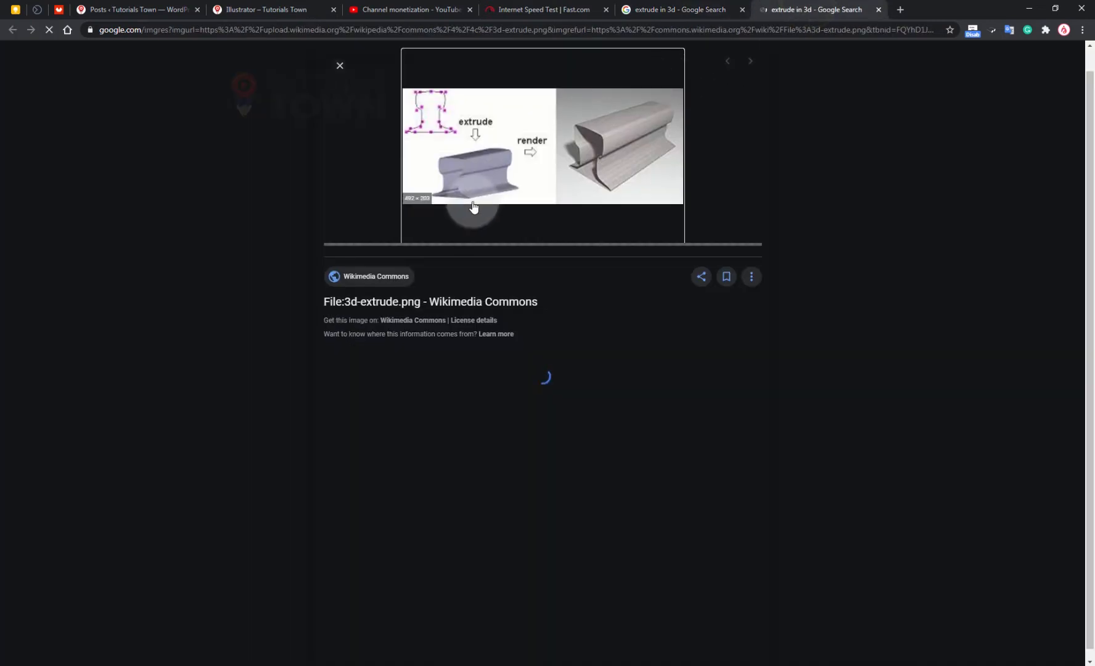
{"action": "right_click", "coordinate": [523, 146]}
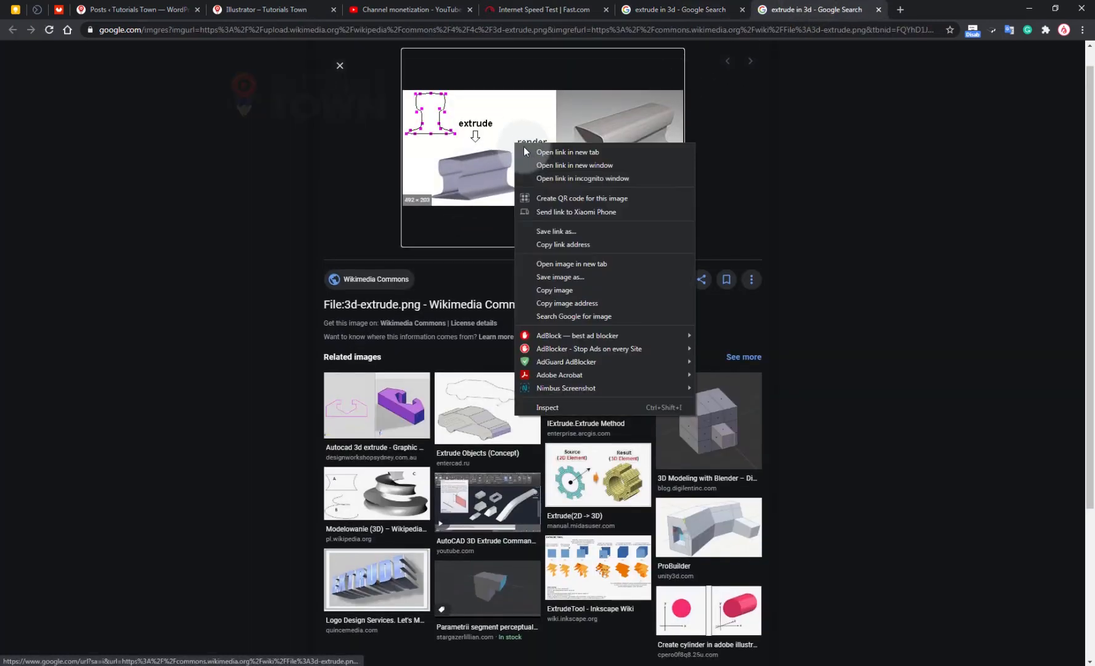
{"action": "left_click", "coordinate": [560, 265]}
{"action": "left_click", "coordinate": [869, 10]}
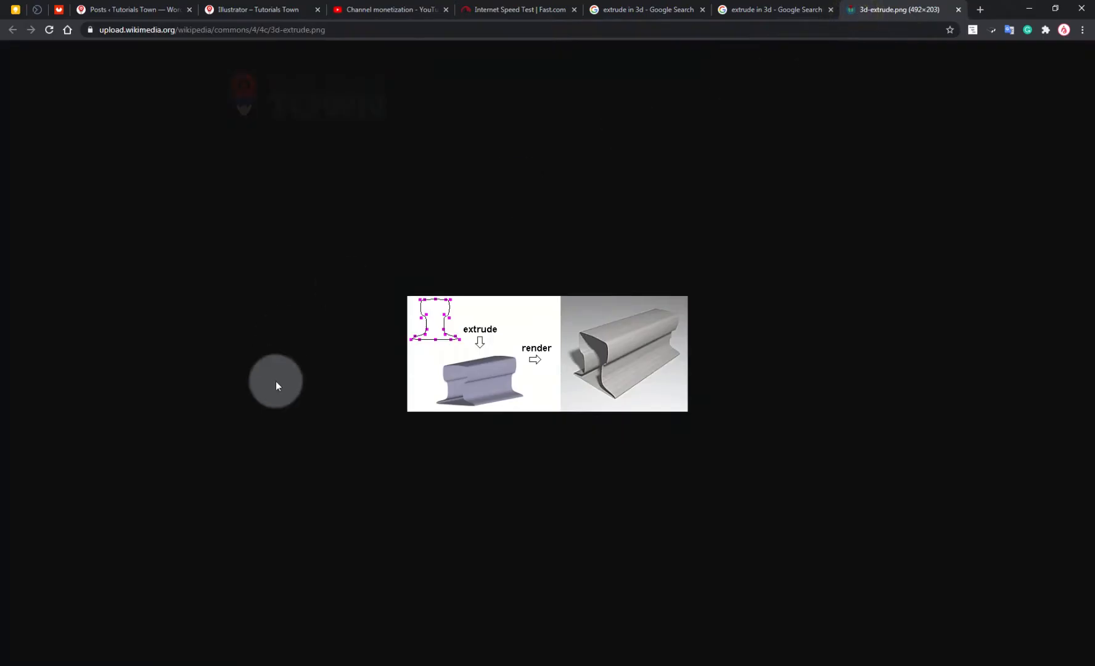
{"action": "scroll", "coordinate": [523, 378], "scroll_direction": "up", "scroll_amount": 8, "text": "ctrl"}
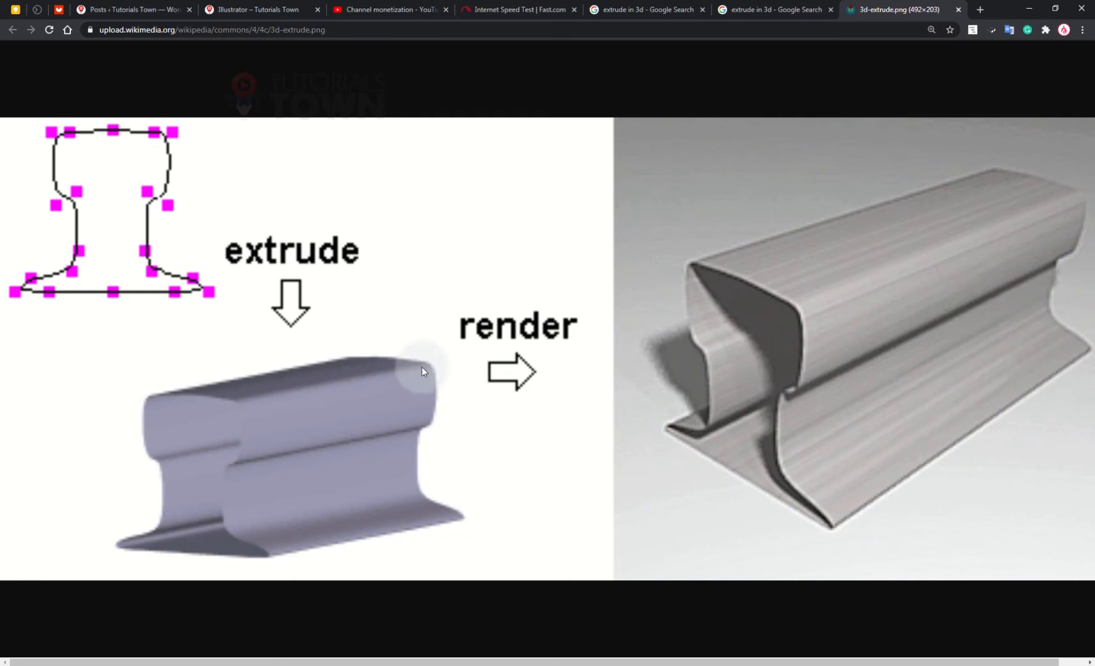
Return to Illustrator, move the star below the text and apply 3D Extrude & Bevel with preview on and a greatly increased extrude depth.
{"action": "left_click", "coordinate": [355, 664]}
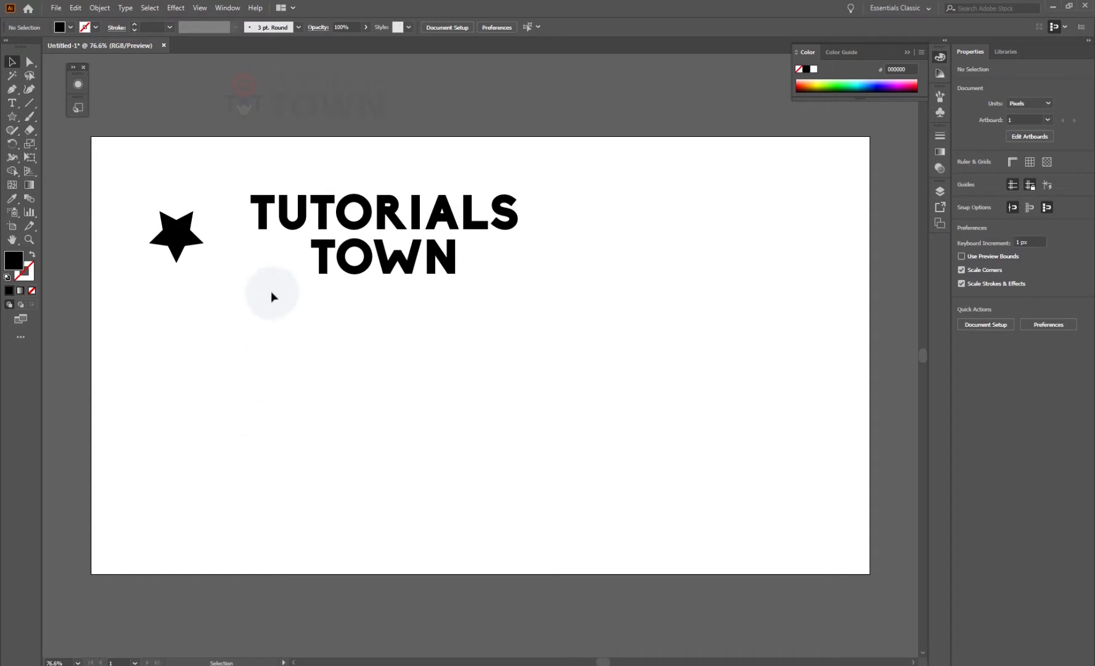
{"action": "left_click_drag", "start_coordinate": [189, 246], "coordinate": [259, 394]}
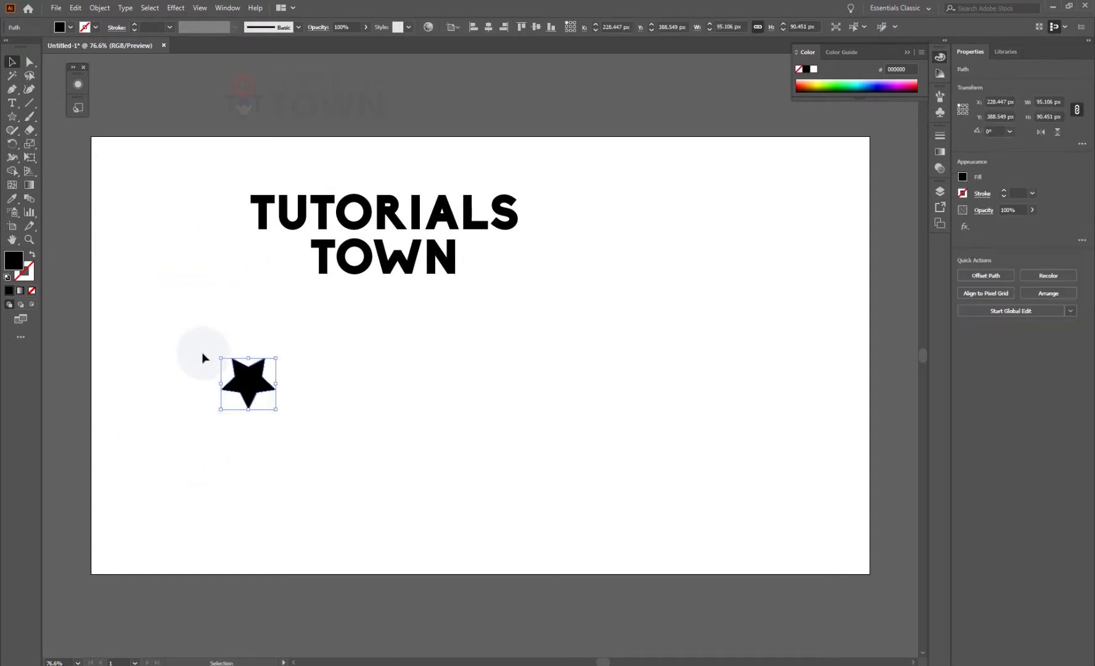
{"action": "left_click", "coordinate": [175, 7]}
{"action": "mouse_move", "coordinate": [301, 86]}
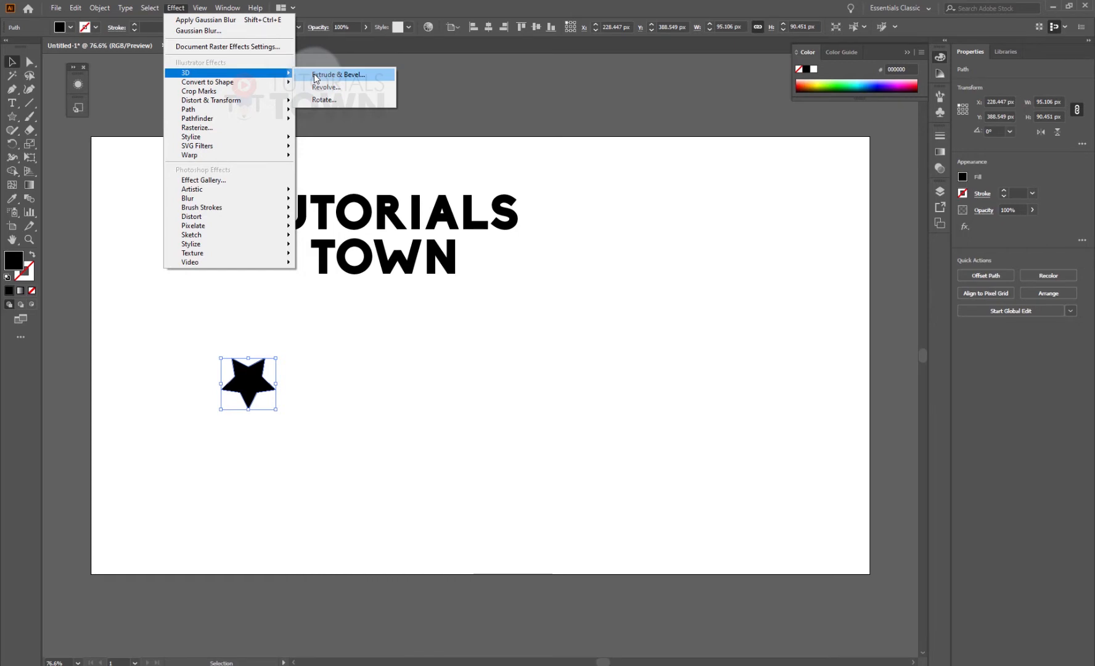
{"action": "left_click", "coordinate": [315, 75]}
{"action": "left_click", "coordinate": [365, 288]}
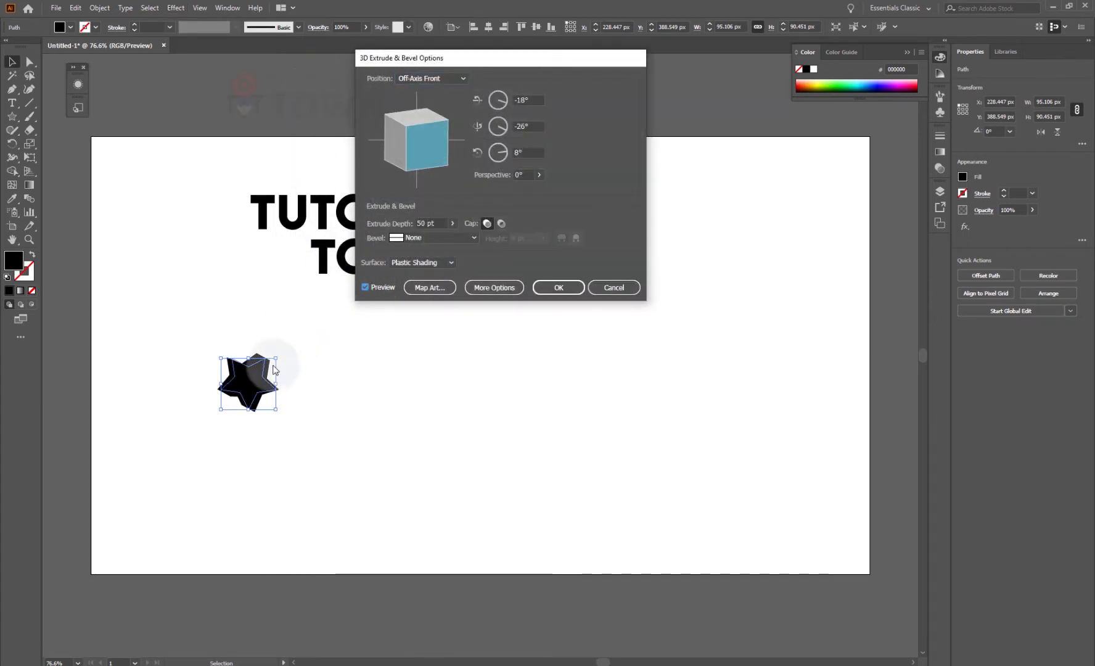
{"action": "left_click", "coordinate": [452, 223]}
{"action": "left_click", "coordinate": [432, 237]}
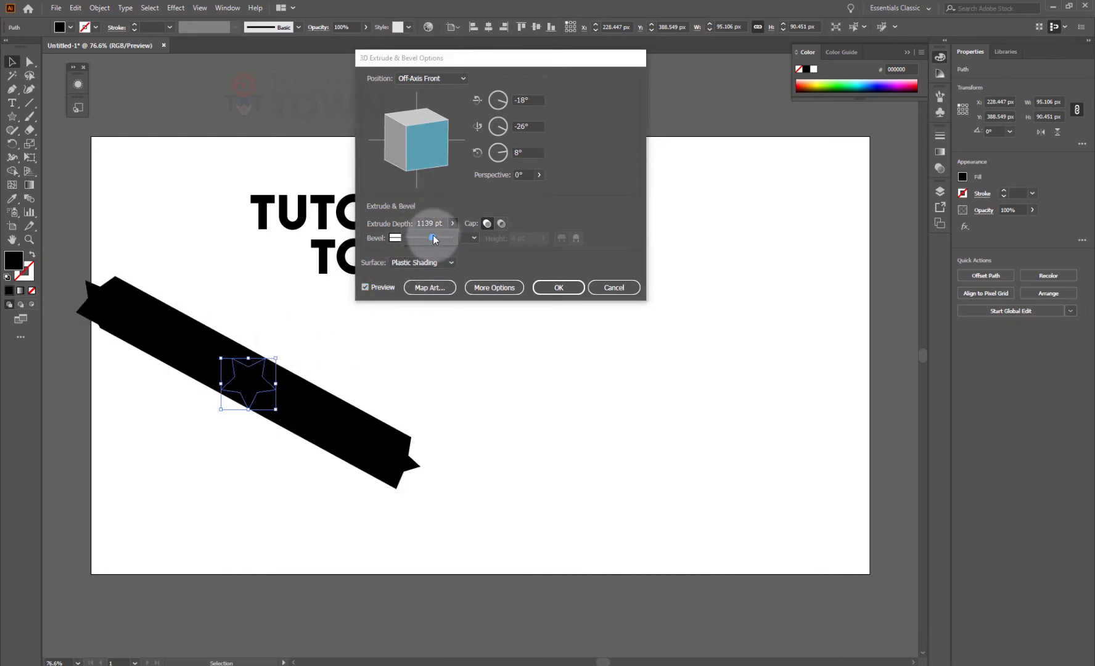
{"action": "left_click_drag", "start_coordinate": [434, 238], "coordinate": [426, 237]}
{"action": "left_click", "coordinate": [553, 287]}
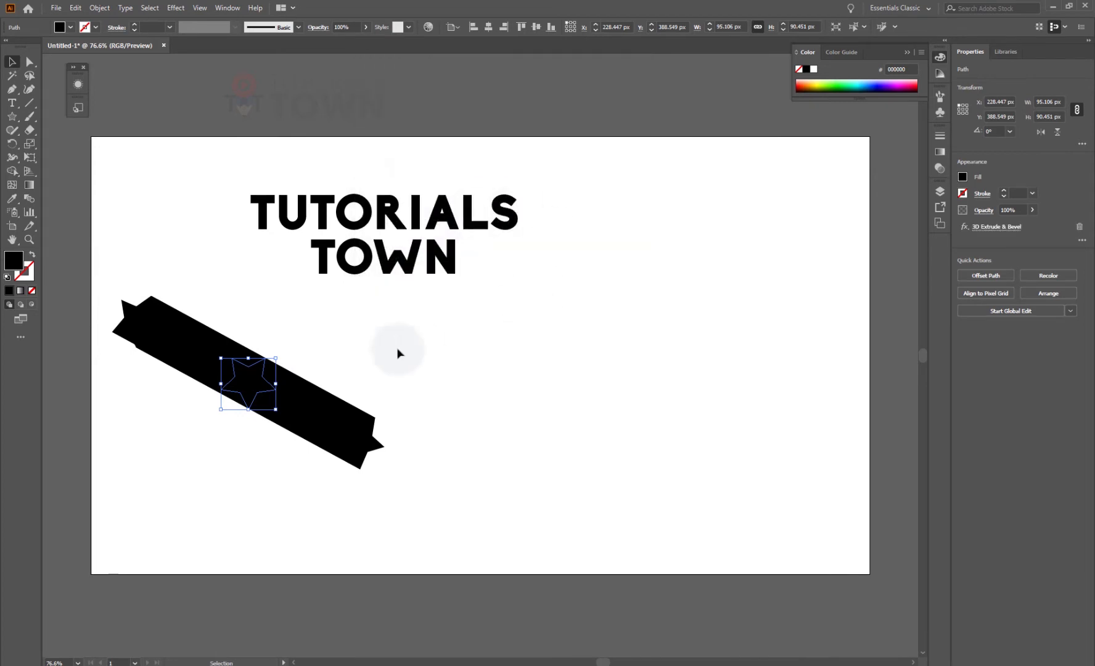
Change the extruded star's fill colour to the medium grey 7A7A7A.
{"action": "double_click", "coordinate": [23, 260]}
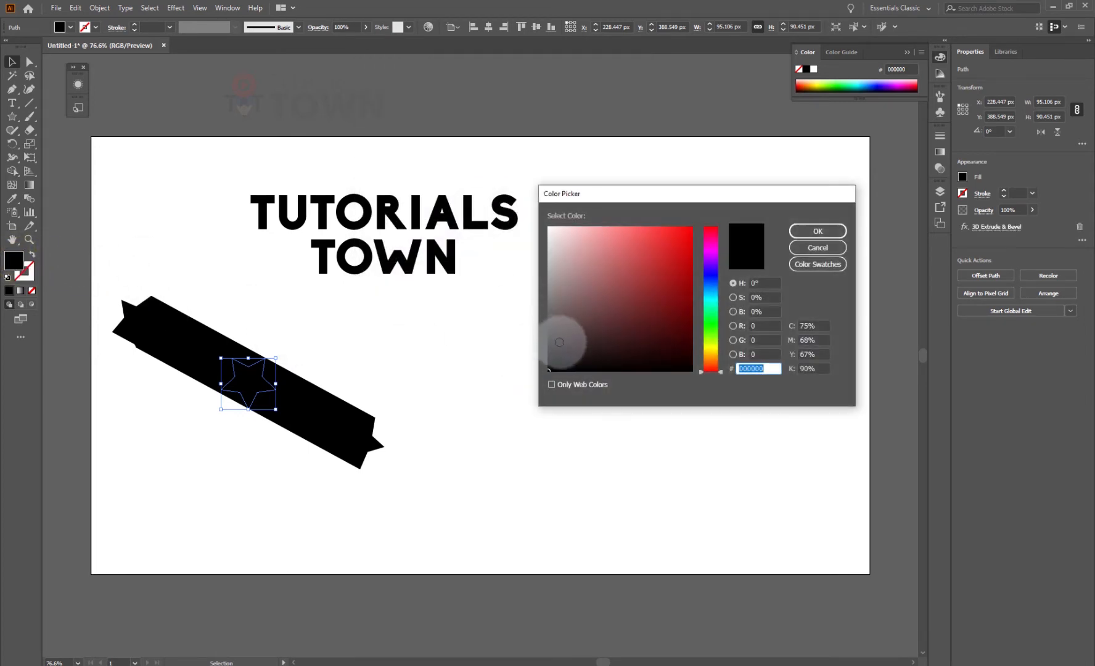
{"action": "mouse_move", "coordinate": [552, 341]}
{"action": "left_mouse_down"}
{"action": "mouse_move", "coordinate": [542, 305]}
{"action": "mouse_move", "coordinate": [518, 310]}
{"action": "left_mouse_up"}
{"action": "left_click", "coordinate": [817, 230]}
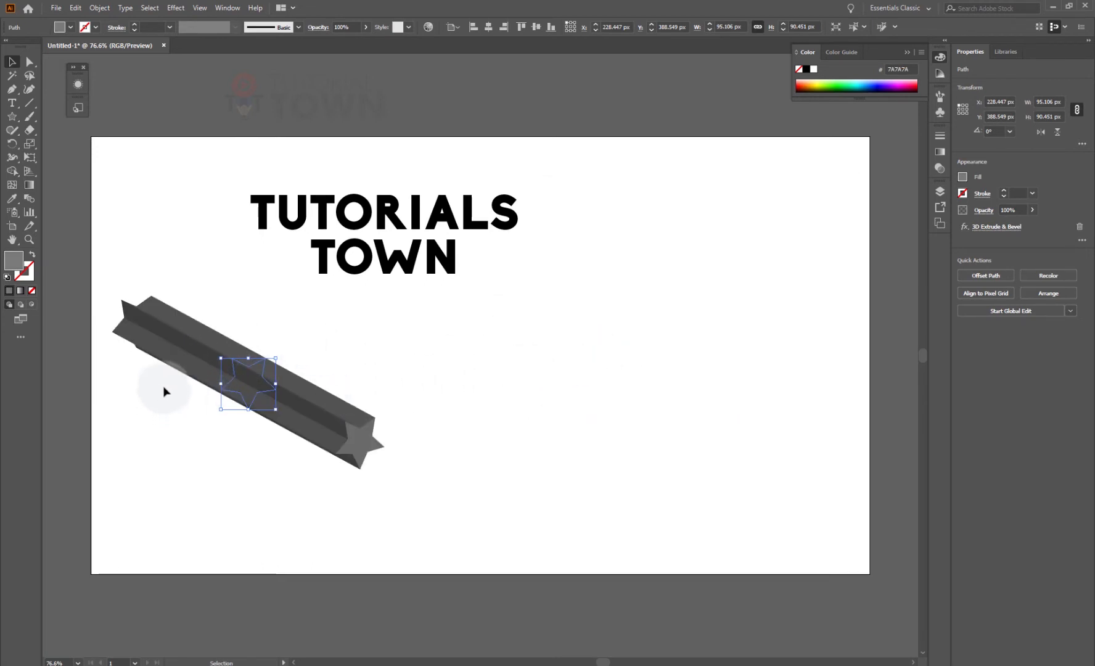
{"action": "left_click", "coordinate": [500, 420]}
{"action": "left_click_drag", "start_coordinate": [351, 430], "coordinate": [269, 378]}
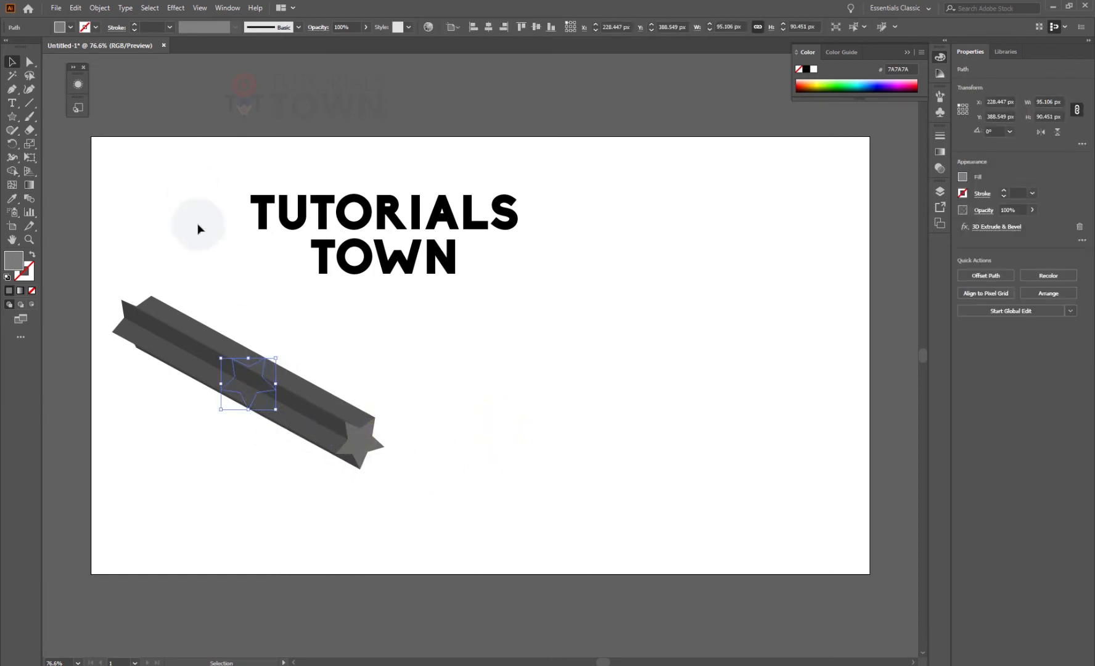
{"action": "left_click", "coordinate": [160, 262]}
{"action": "left_click", "coordinate": [254, 392]}
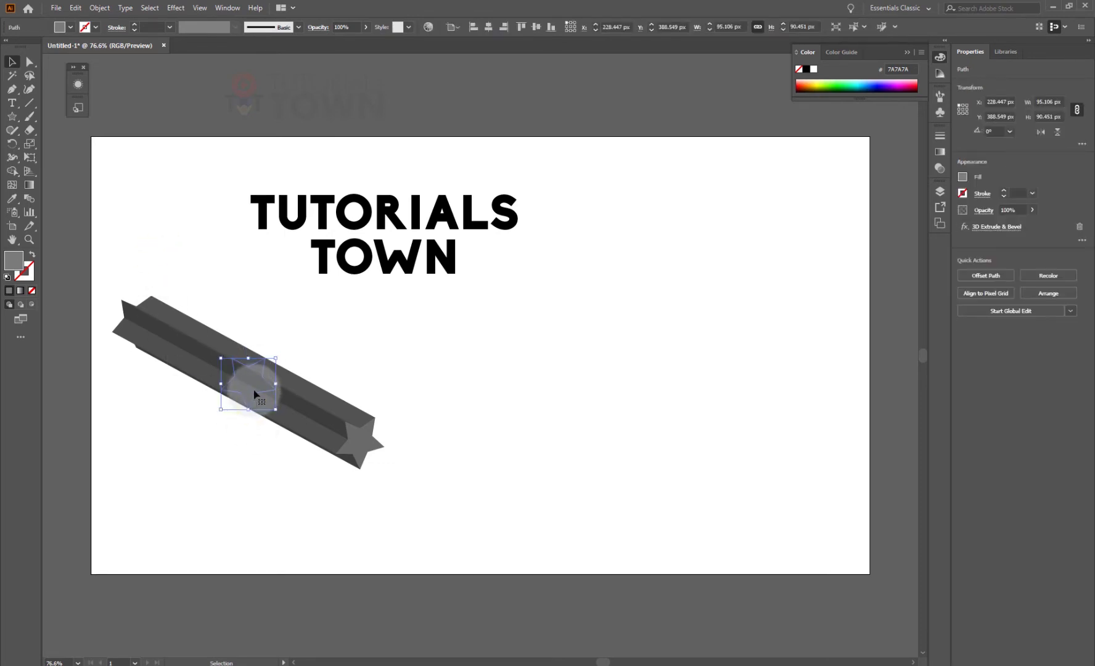
Undo the star's grey fill and 3D extrusion, and move the flat star up beside the word TOWN.
{"action": "key", "text": "ctrl+z"}
{"action": "key", "text": "ctrl+z"}
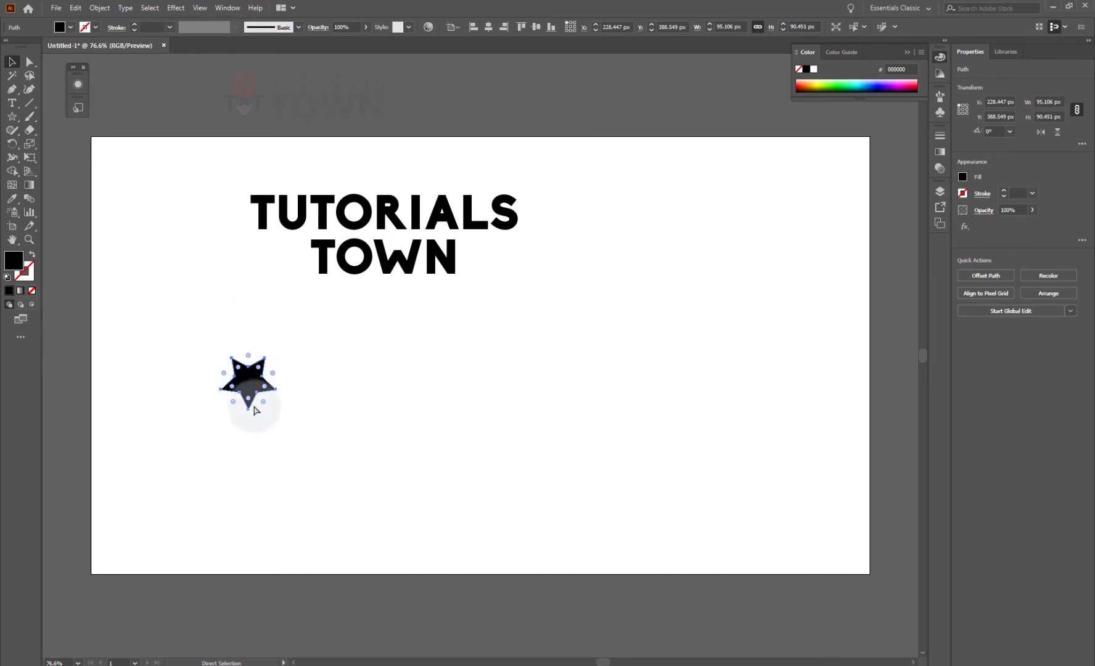
{"action": "left_click", "coordinate": [245, 384]}
{"action": "left_click_drag", "start_coordinate": [246, 384], "coordinate": [190, 274]}
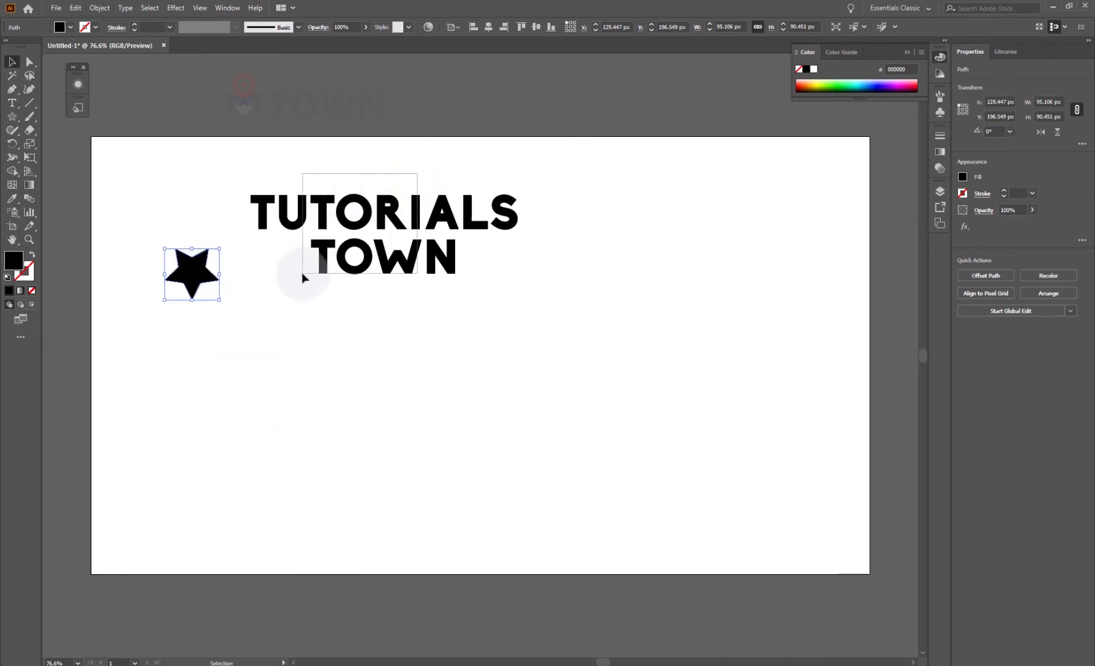
Fill the two-line TUTORIALS TOWN text with the orange swatch FBB03B.
{"action": "left_click_drag", "start_coordinate": [417, 273], "coordinate": [303, 173]}
{"action": "left_click", "coordinate": [71, 28]}
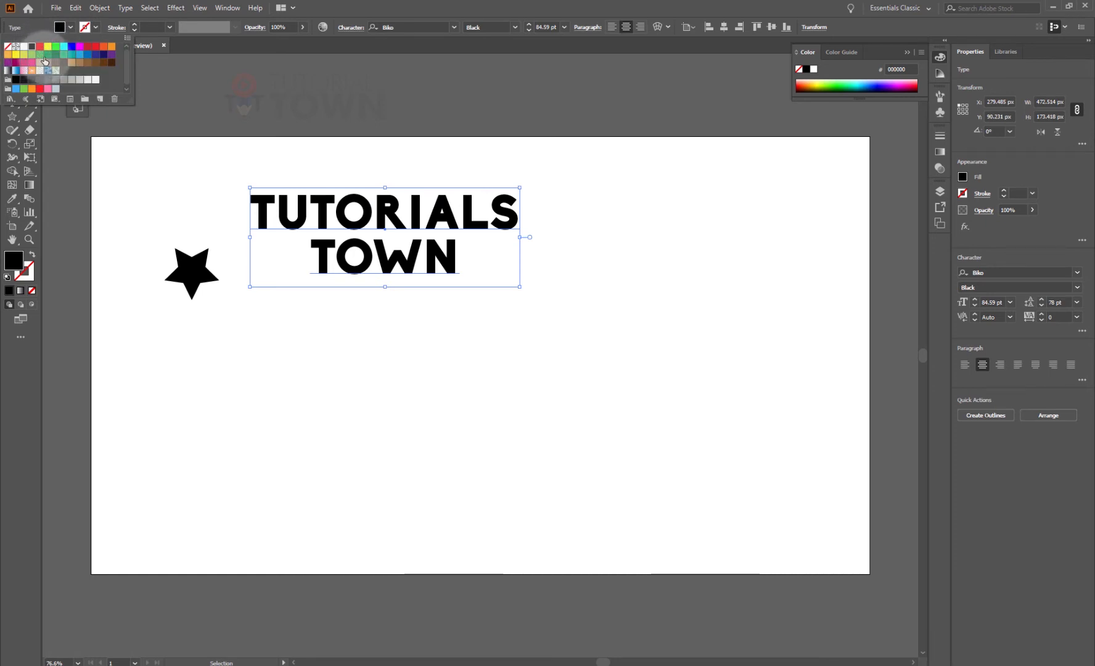
{"action": "left_click", "coordinate": [8, 54]}
{"action": "left_click", "coordinate": [395, 244]}
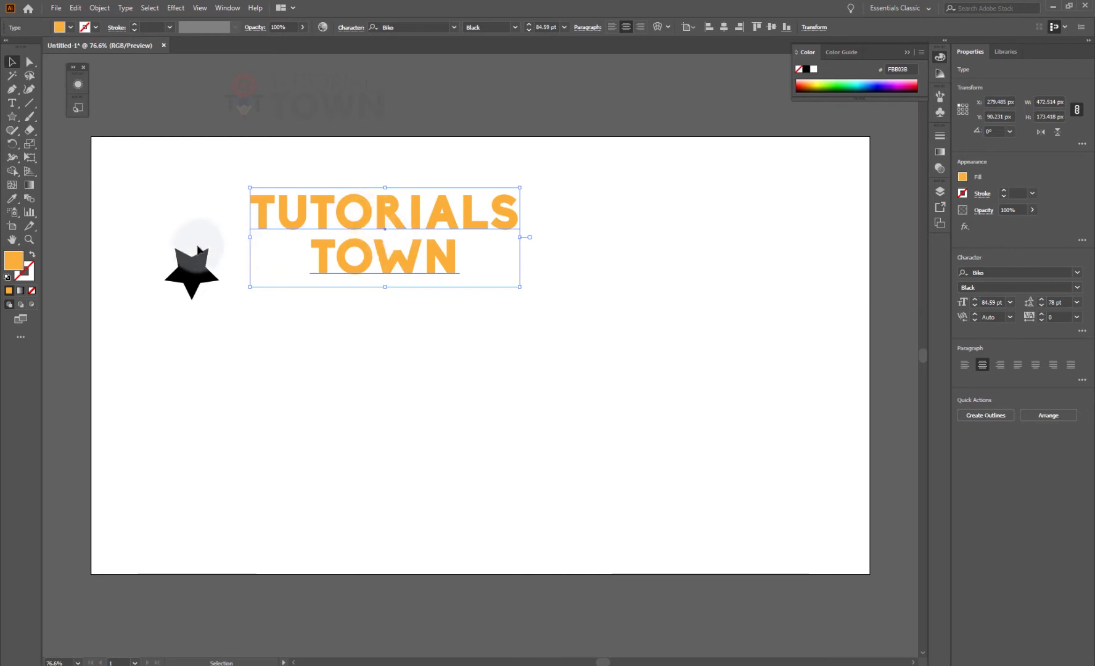
Fill the star with the dark blue swatch 2E3192.
{"action": "left_click", "coordinate": [192, 264]}
{"action": "left_click", "coordinate": [70, 26]}
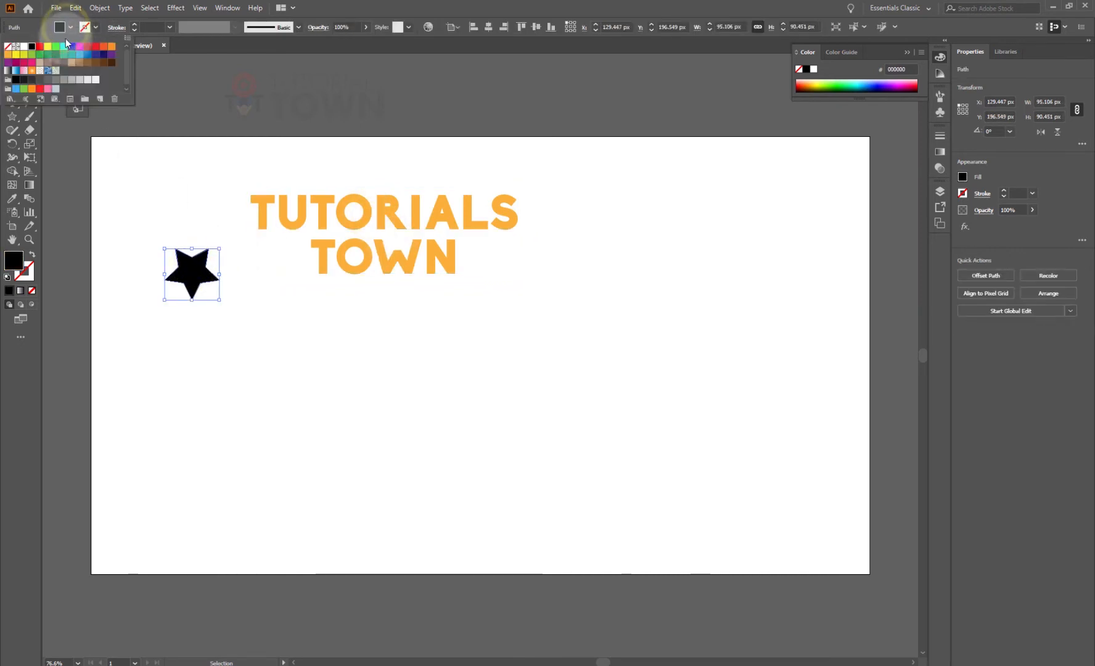
{"action": "left_click", "coordinate": [97, 57]}
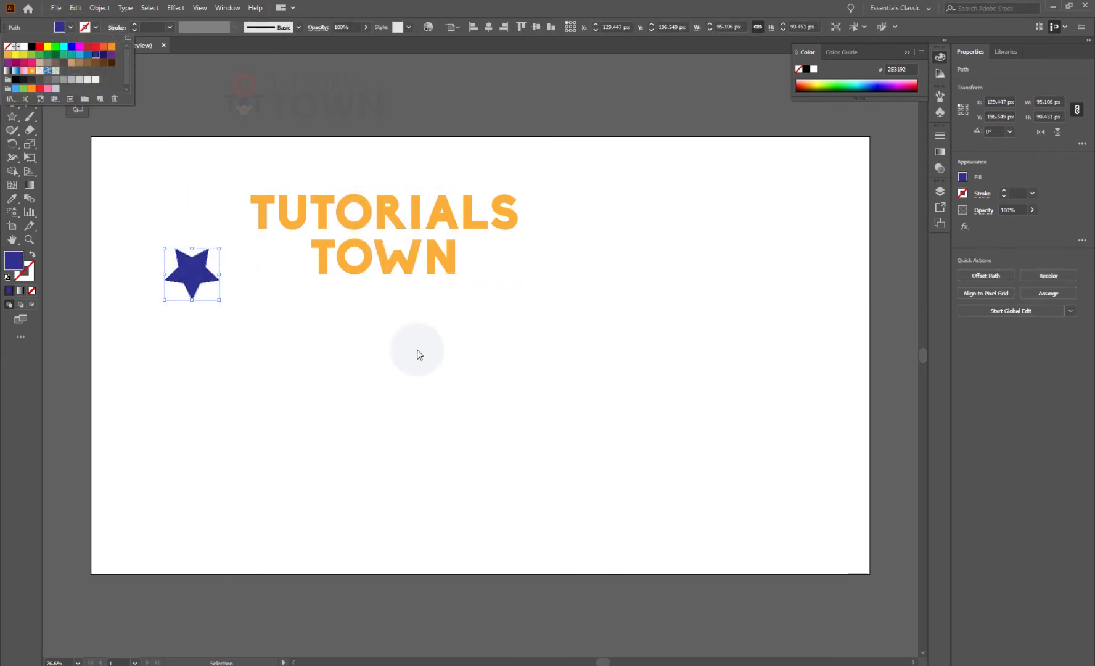
{"action": "left_click", "coordinate": [417, 351]}
Move the text towards the middle of the artboard and the star down beside it, leaving nothing selected.
{"action": "left_click_drag", "start_coordinate": [399, 270], "coordinate": [488, 344]}
{"action": "left_click_drag", "start_coordinate": [212, 276], "coordinate": [254, 317]}
{"action": "left_click", "coordinate": [302, 400]}
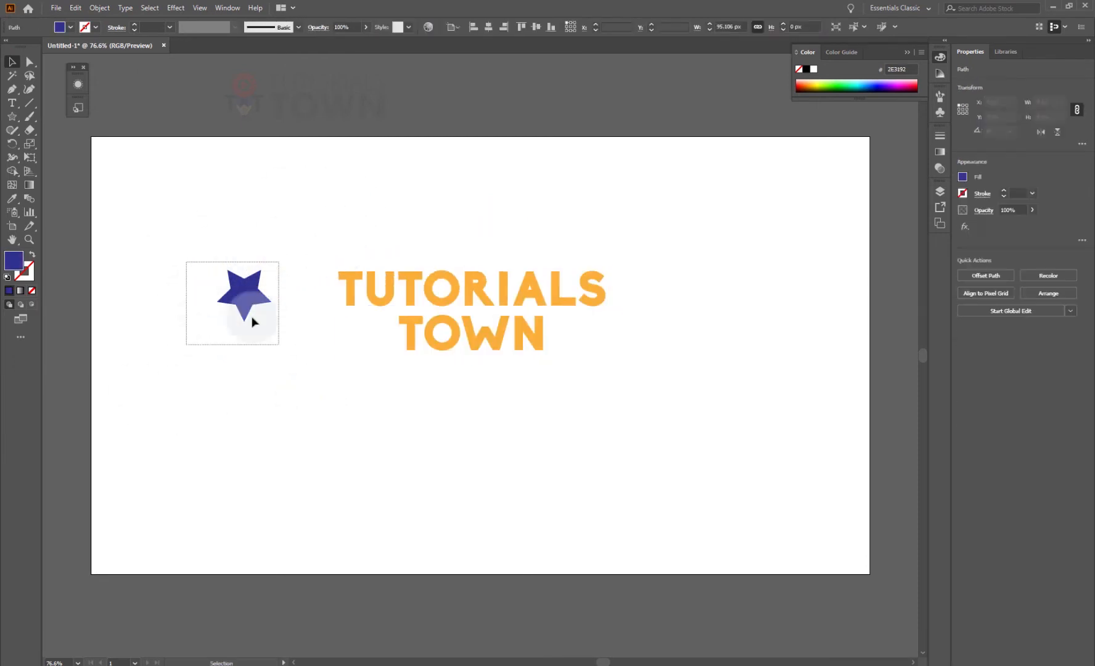
{"action": "left_click", "coordinate": [314, 205]}
Start the 3D Extrude & Bevel effect on the blue star with the preview on.
{"action": "left_click", "coordinate": [234, 290]}
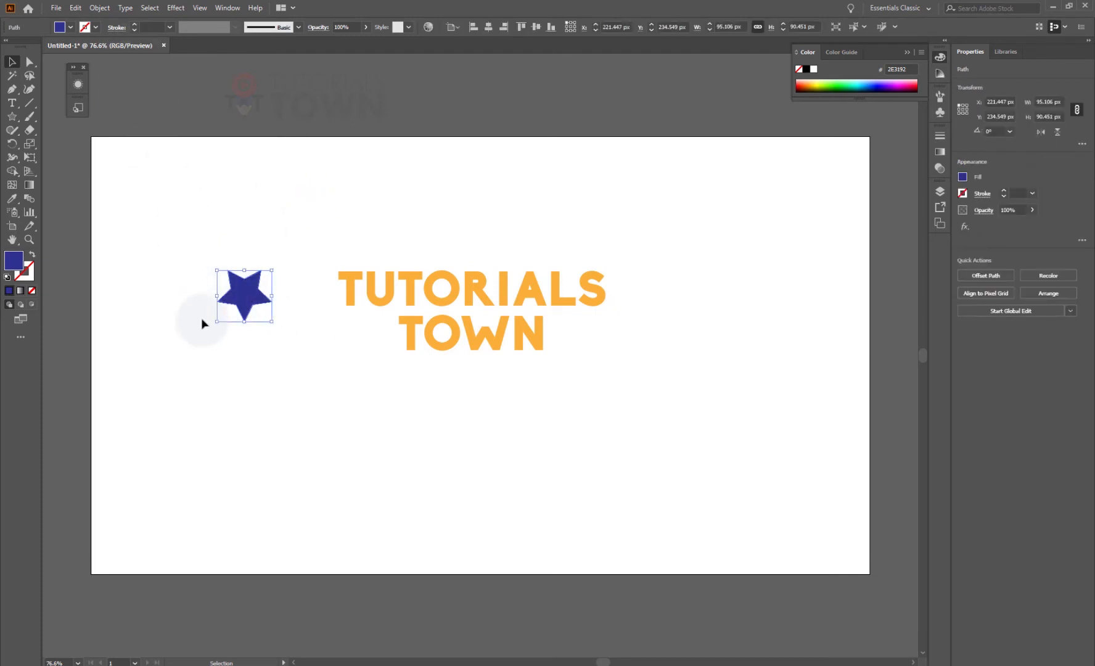
{"action": "left_click", "coordinate": [177, 8]}
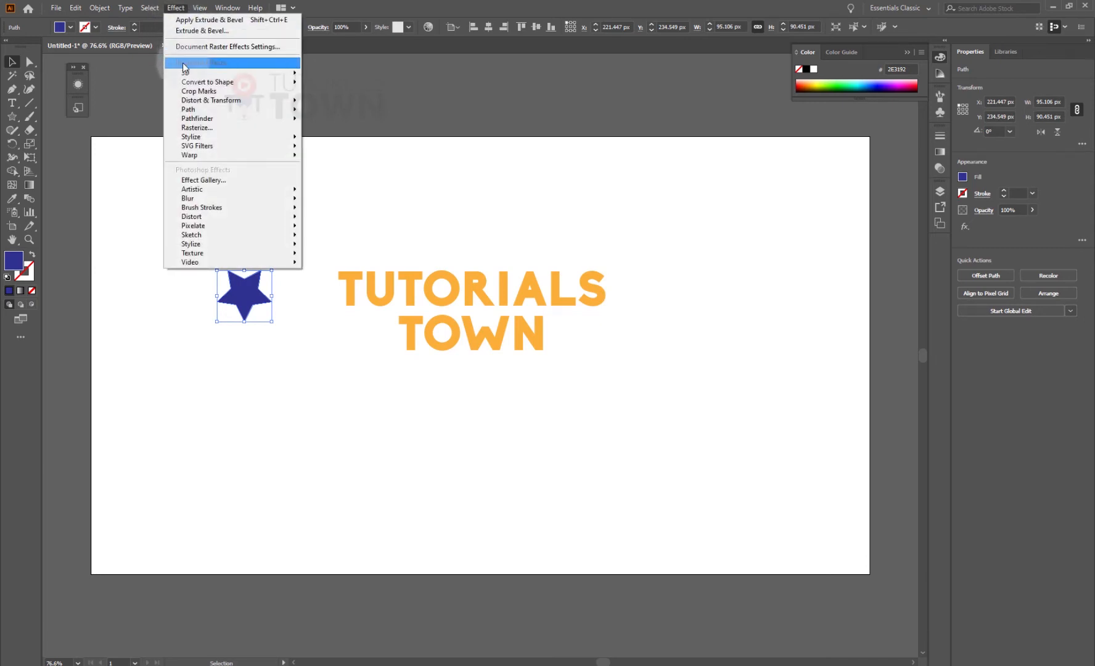
{"action": "mouse_move", "coordinate": [289, 78]}
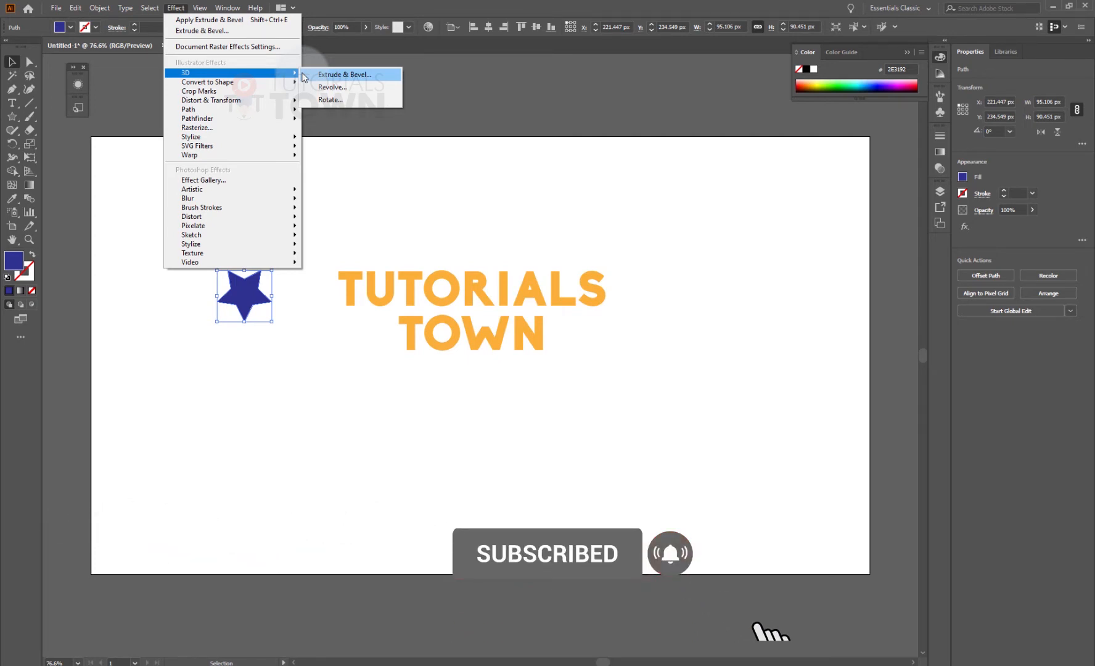
{"action": "left_click", "coordinate": [346, 89]}
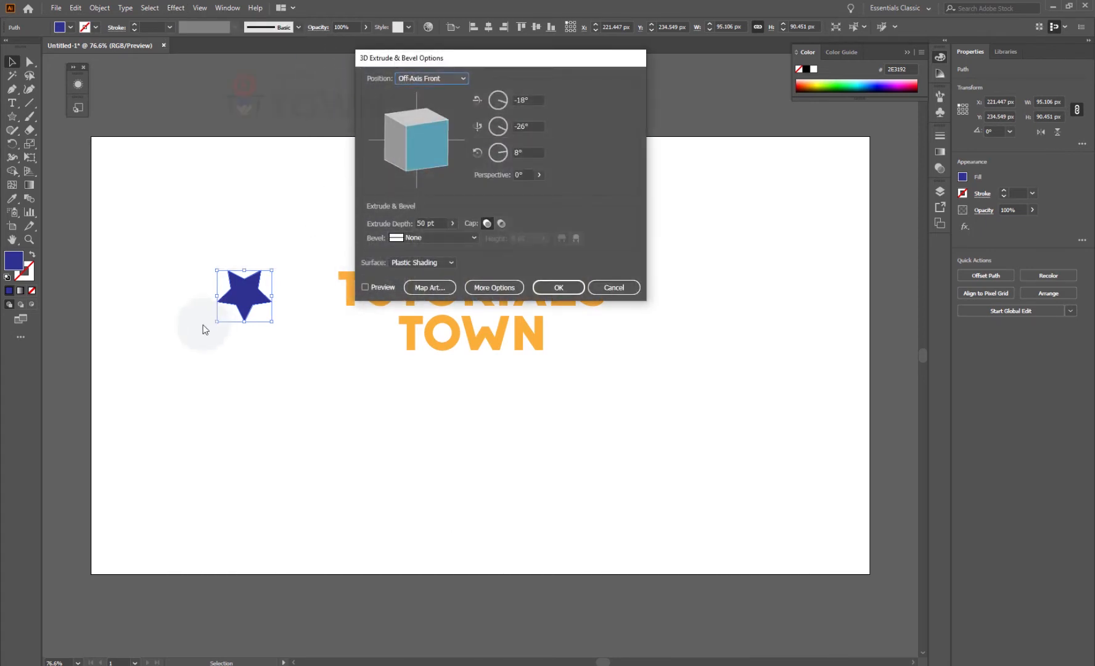
{"action": "left_click", "coordinate": [384, 288]}
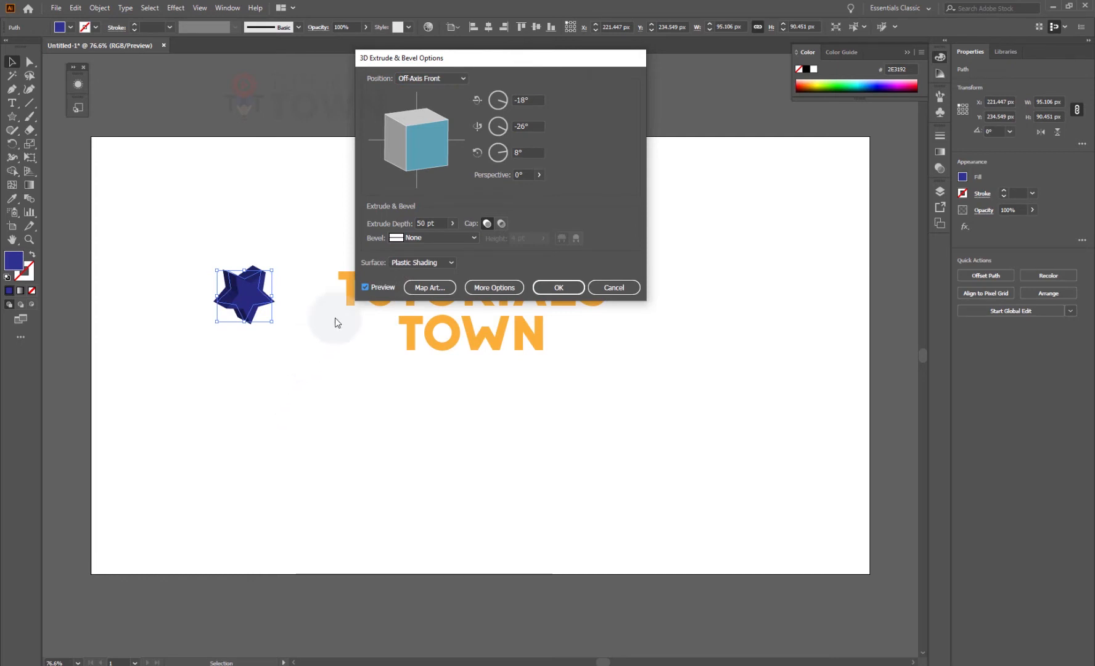
Experiment with the star's extrude depth and settle on 57 pt.
{"action": "left_click", "coordinate": [453, 223]}
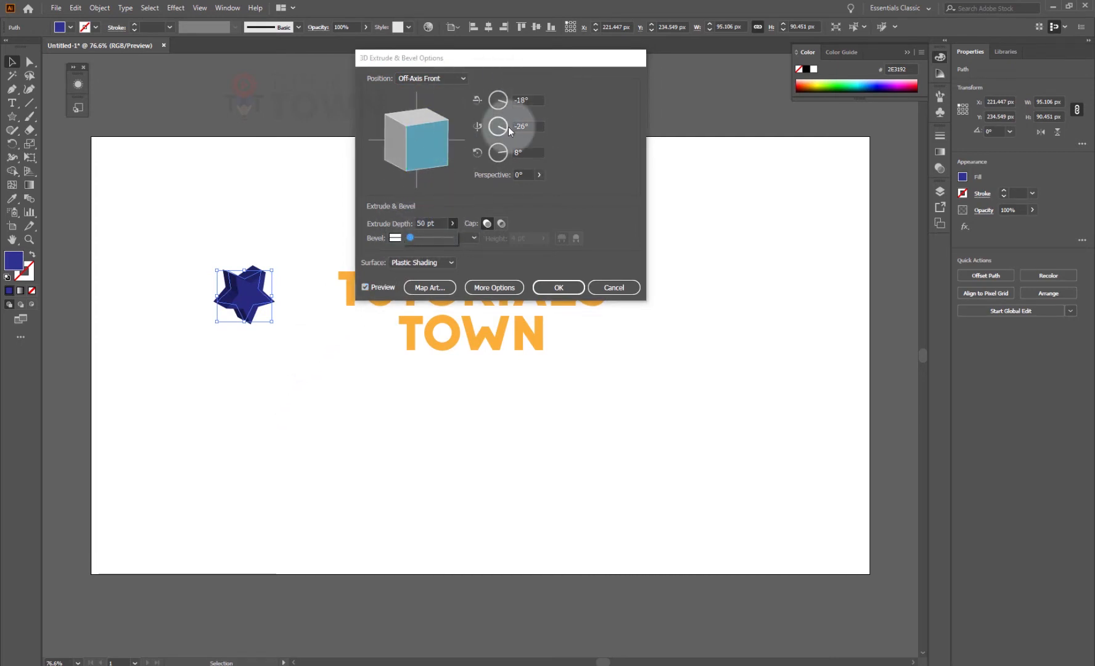
{"action": "left_click", "coordinate": [579, 163]}
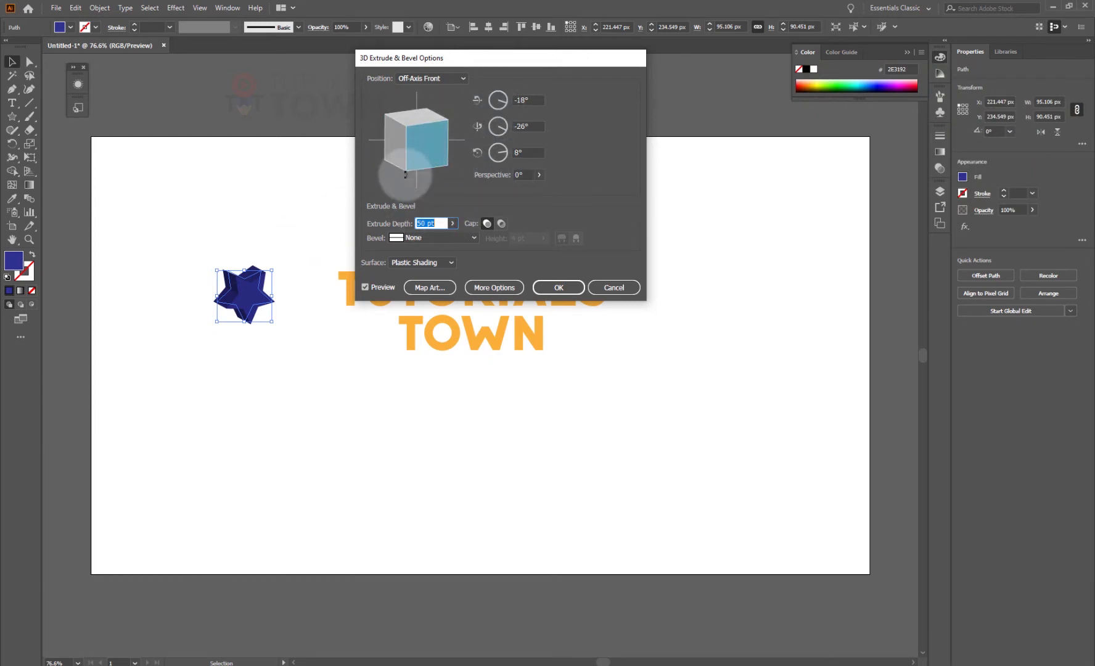
{"action": "left_click", "coordinate": [452, 223]}
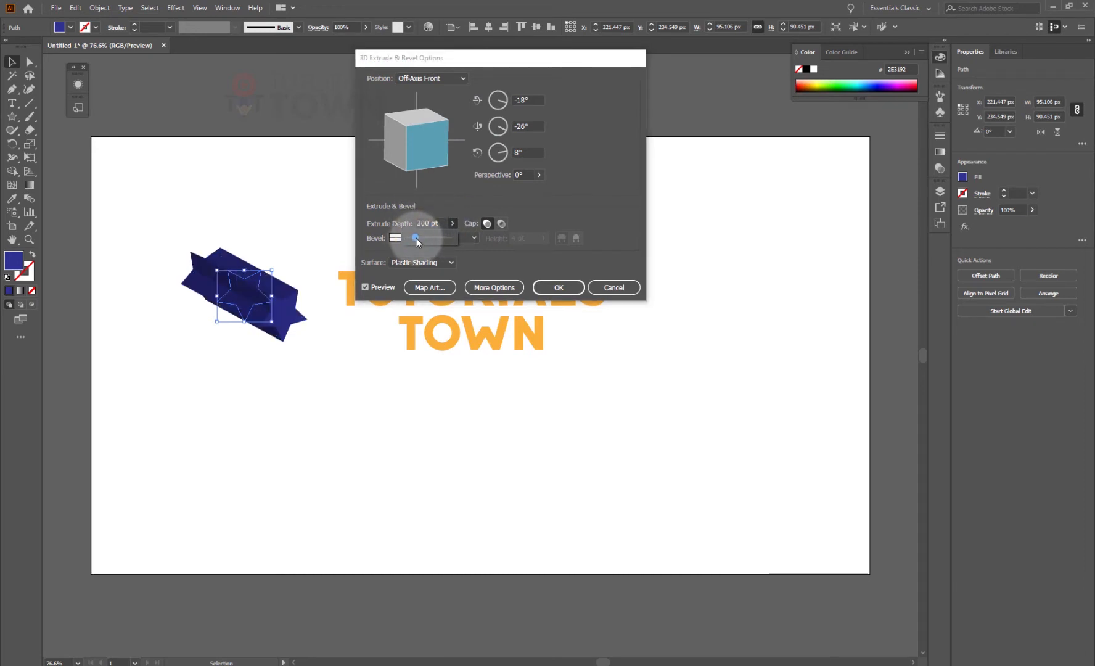
{"action": "left_click_drag", "start_coordinate": [414, 237], "coordinate": [422, 237]}
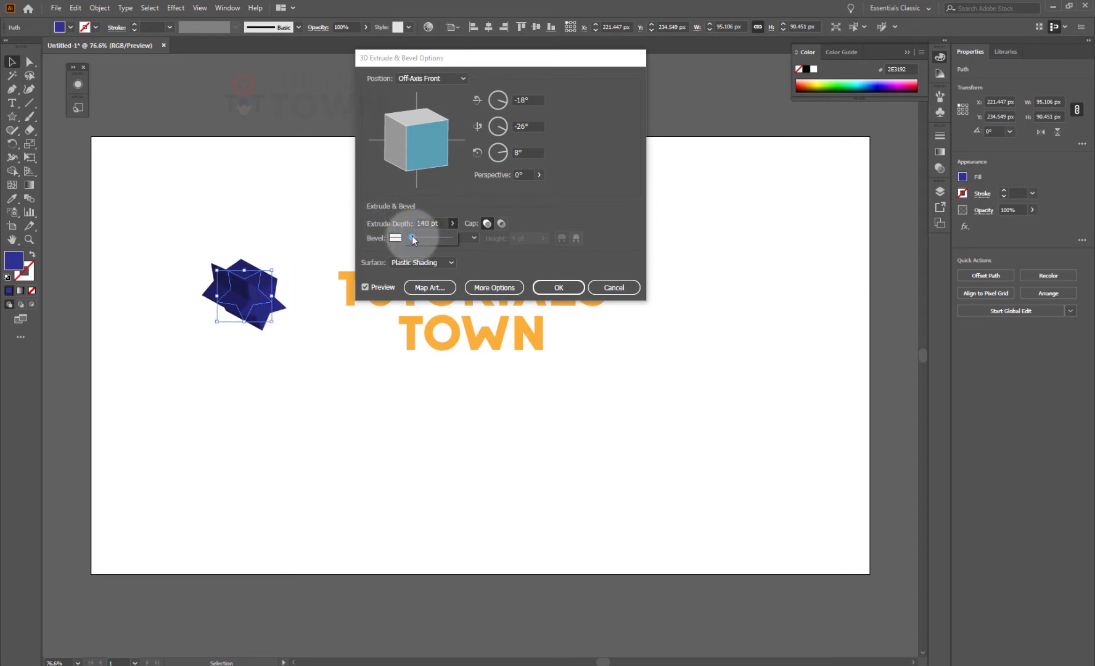
{"action": "left_click_drag", "start_coordinate": [411, 235], "coordinate": [410, 237]}
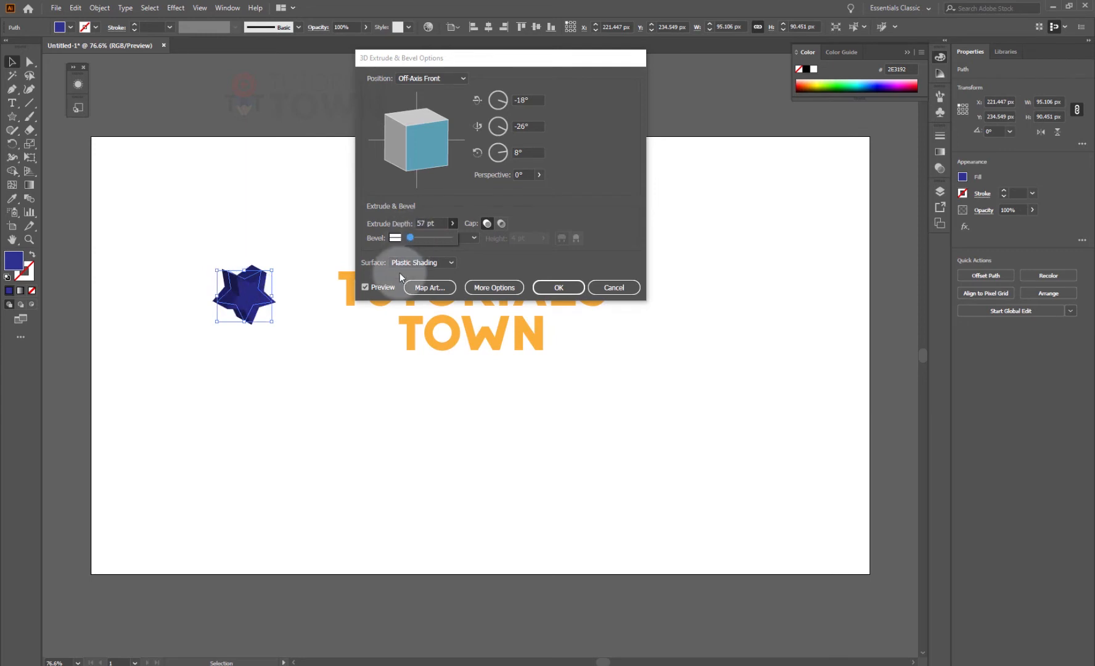
Try a 27° perspective on the star and turn it to a custom rotation of 41°, -45° and 35°.
{"action": "mouse_move", "coordinate": [422, 167]}
{"action": "left_mouse_down"}
{"action": "mouse_move", "coordinate": [441, 157]}
{"action": "mouse_move", "coordinate": [394, 166]}
{"action": "mouse_move", "coordinate": [409, 155]}
{"action": "left_mouse_up"}
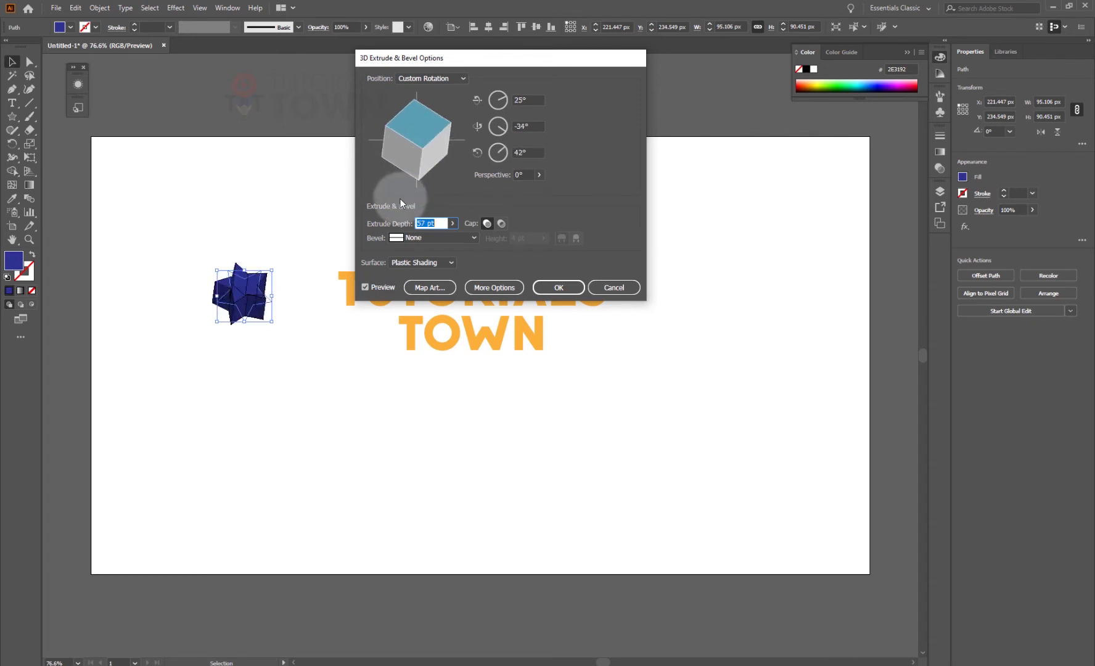
{"action": "left_click", "coordinate": [539, 174]}
{"action": "mouse_move", "coordinate": [496, 189]}
{"action": "left_mouse_down"}
{"action": "mouse_move", "coordinate": [527, 192]}
{"action": "mouse_move", "coordinate": [502, 190]}
{"action": "left_mouse_up"}
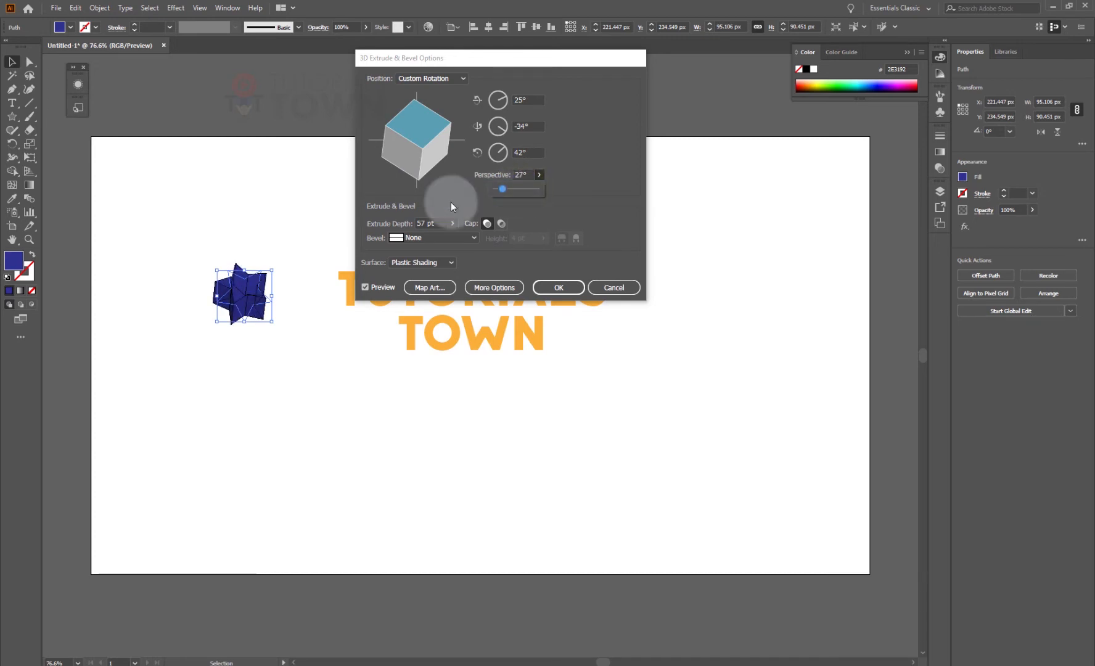
{"action": "left_click", "coordinate": [425, 129]}
{"action": "left_click_drag", "start_coordinate": [424, 129], "coordinate": [426, 117]}
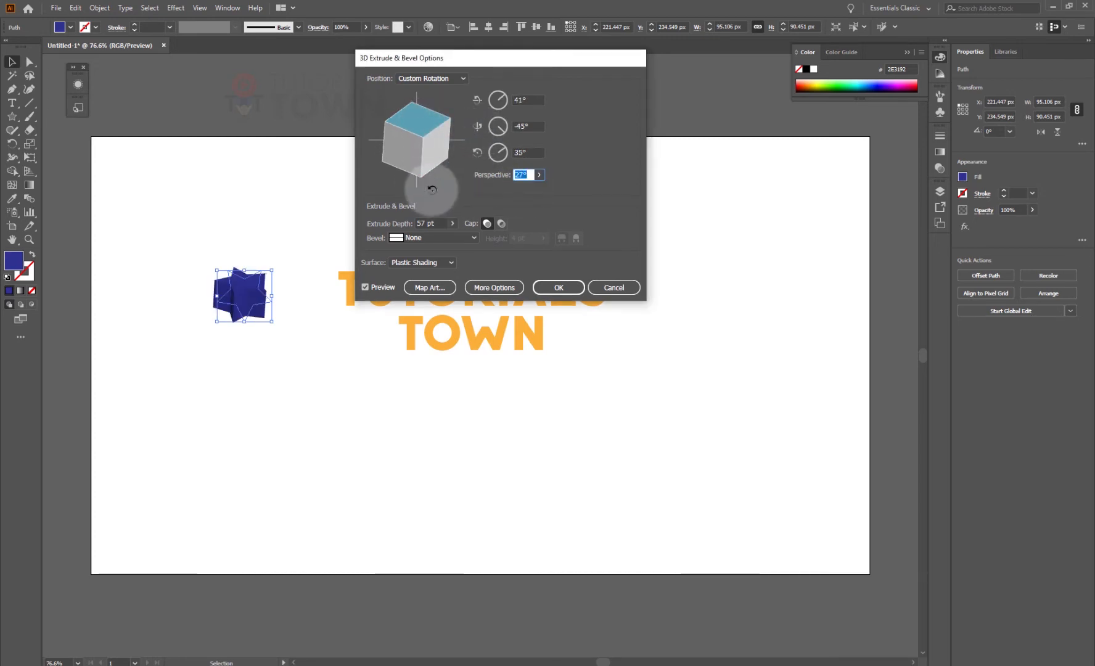
Set the star's perspective to 57° and rotation to -40°, -38° and 120°, and apply the effect.
{"action": "left_click", "coordinate": [538, 175]}
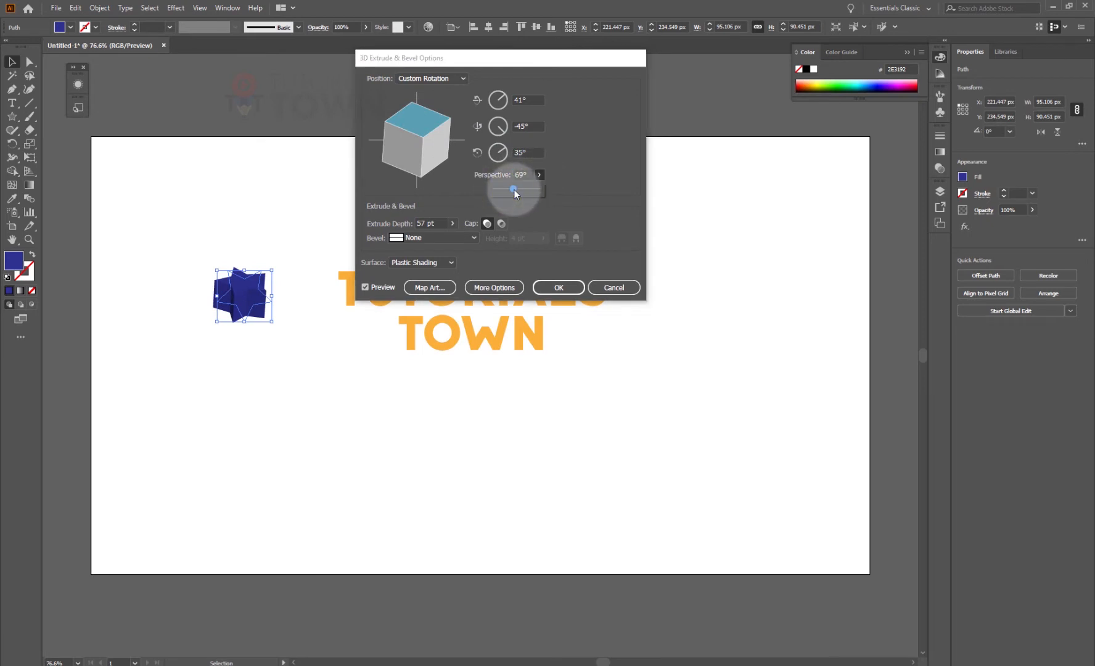
{"action": "mouse_move", "coordinate": [514, 189]}
{"action": "left_mouse_down"}
{"action": "mouse_move", "coordinate": [498, 189]}
{"action": "mouse_move", "coordinate": [510, 190]}
{"action": "left_mouse_up"}
{"action": "mouse_move", "coordinate": [426, 131]}
{"action": "left_mouse_down"}
{"action": "mouse_move", "coordinate": [398, 151]}
{"action": "mouse_move", "coordinate": [422, 141]}
{"action": "left_mouse_up"}
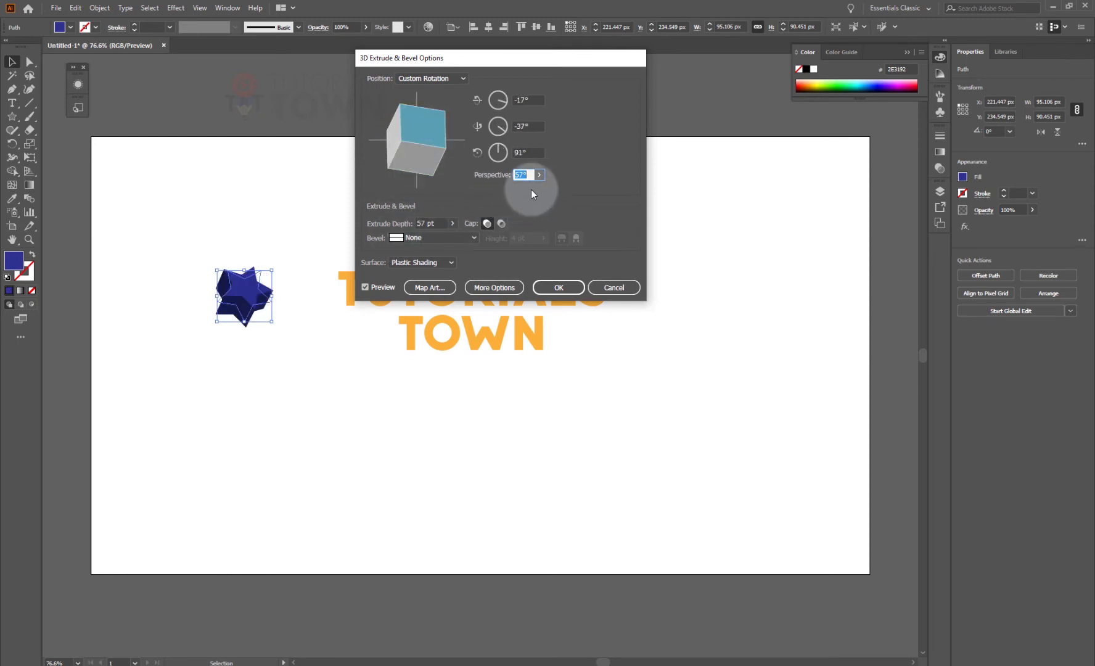
{"action": "left_click_drag", "start_coordinate": [447, 188], "coordinate": [427, 171]}
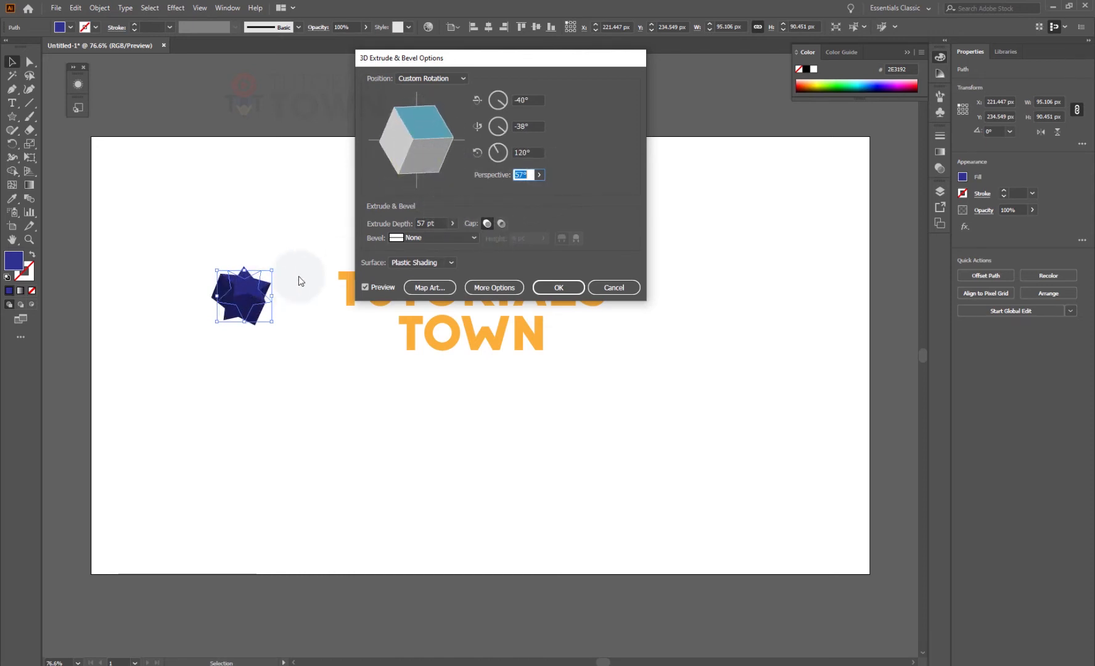
{"action": "left_click", "coordinate": [560, 288]}
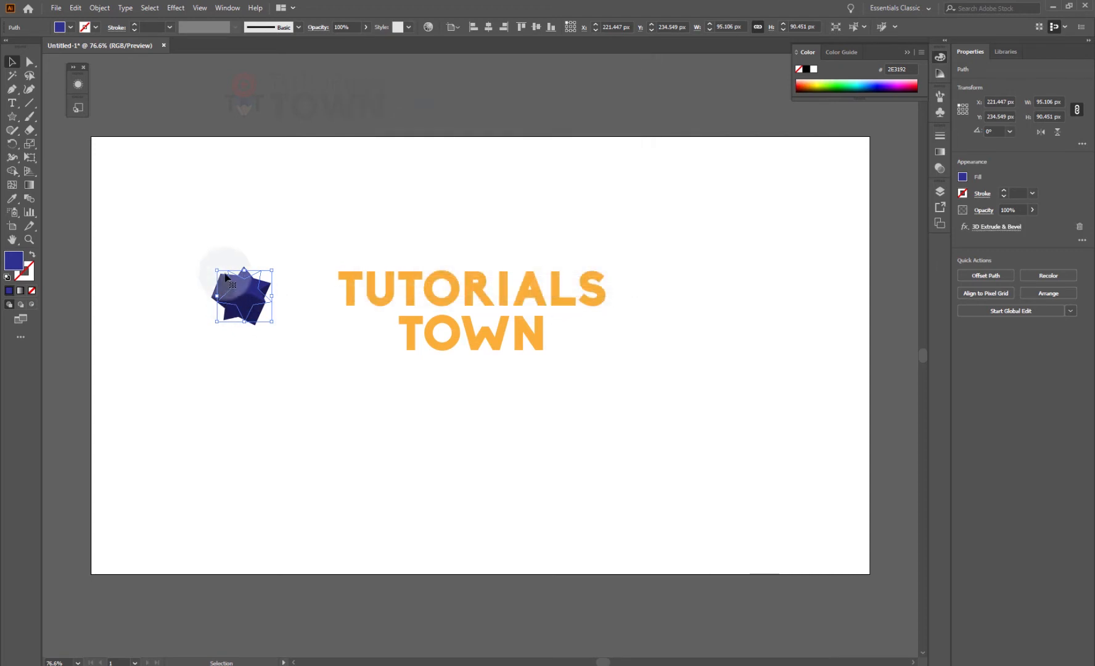
Start the 3D Extrude & Bevel effect on the orange text with the preview on.
{"action": "left_click_drag", "start_coordinate": [204, 242], "coordinate": [615, 377]}
{"action": "left_click_drag", "start_coordinate": [573, 339], "coordinate": [387, 318]}
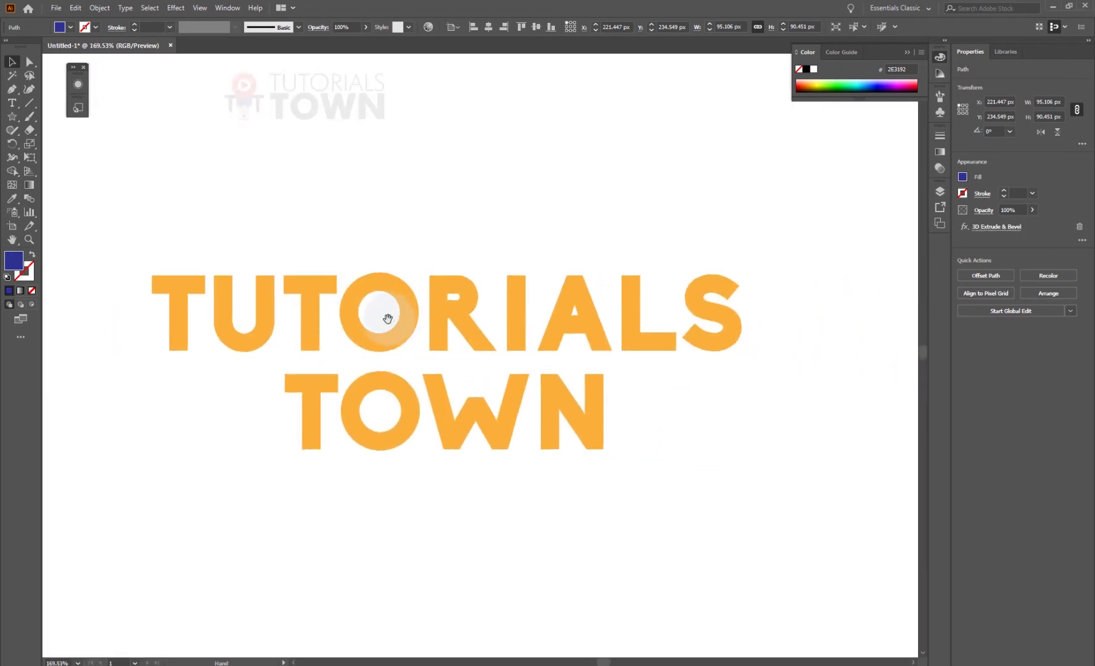
{"action": "left_click", "coordinate": [359, 320]}
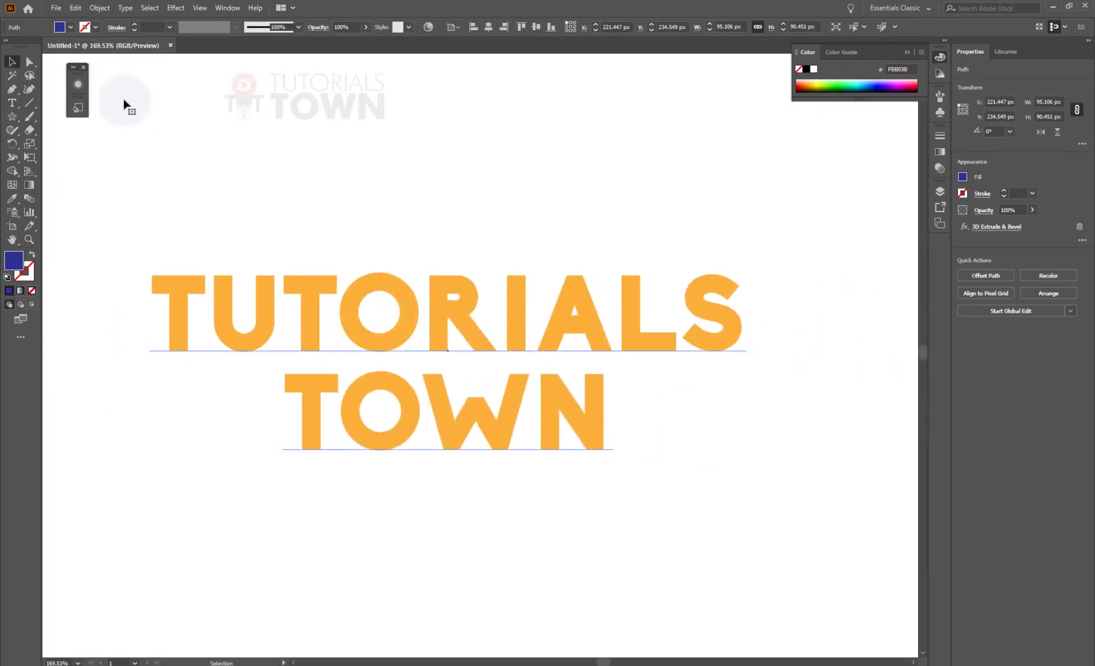
{"action": "left_click", "coordinate": [175, 7]}
{"action": "mouse_move", "coordinate": [186, 73]}
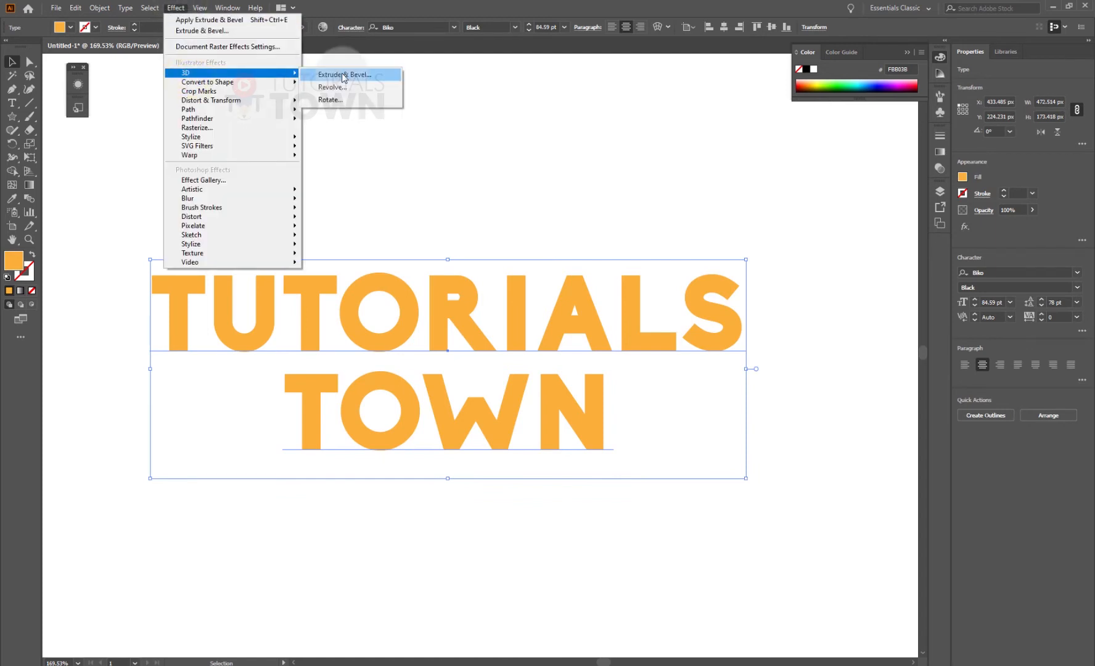
{"action": "left_click", "coordinate": [343, 75]}
{"action": "left_click", "coordinate": [377, 286]}
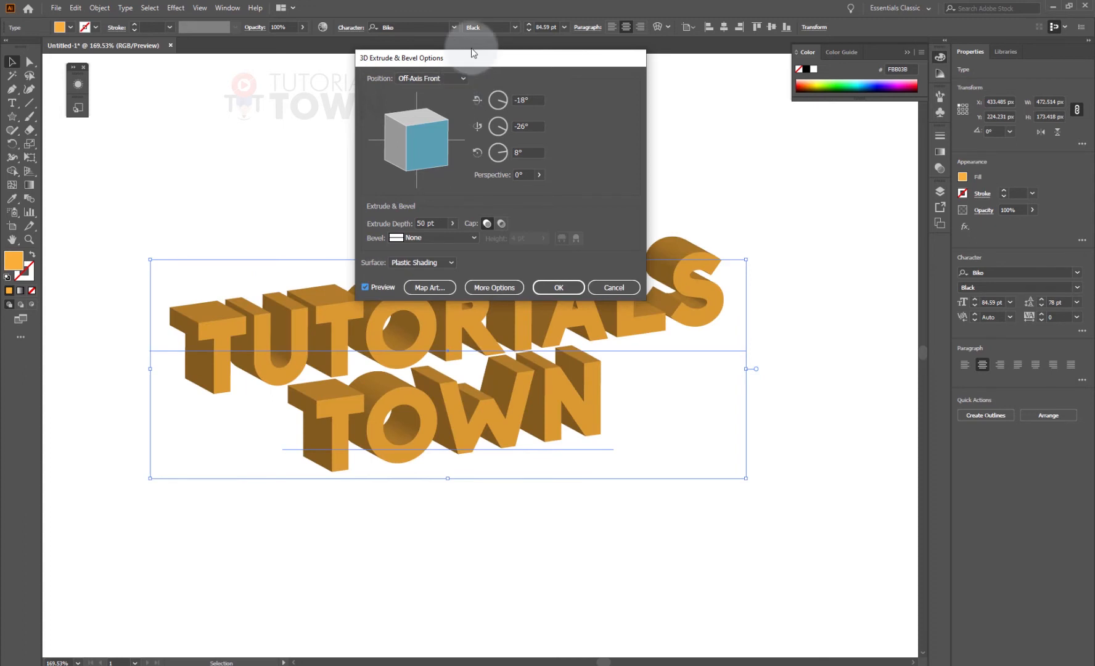
Set the text's extrude depth to 56 pt and move the effect dialog off the lettering.
{"action": "left_click", "coordinate": [453, 223]}
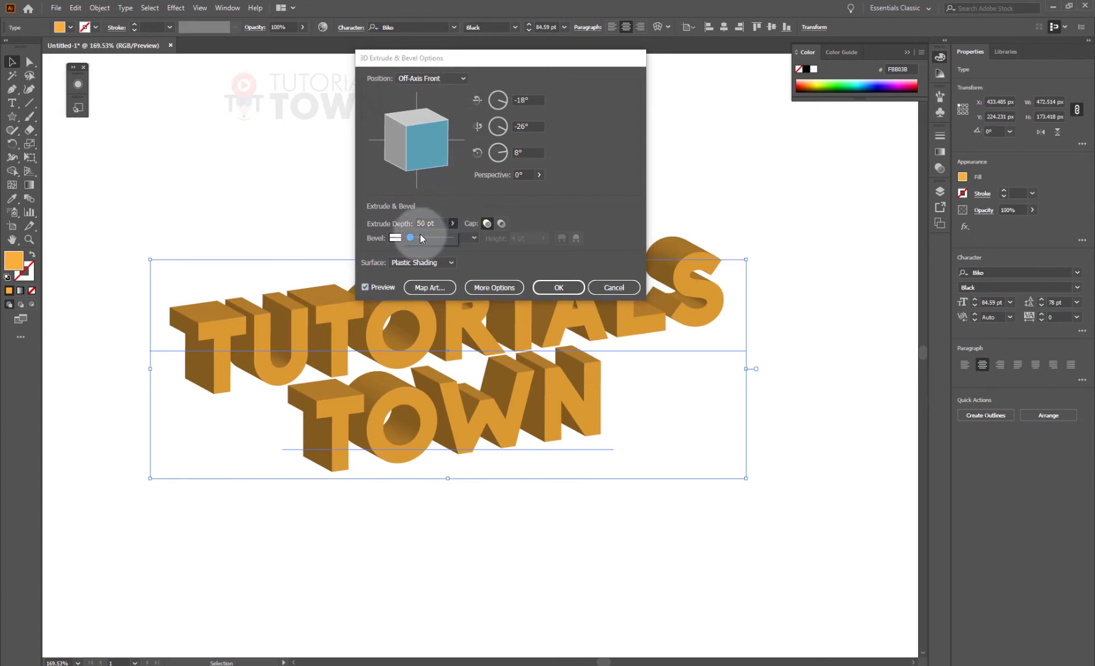
{"action": "mouse_move", "coordinate": [409, 238]}
{"action": "left_mouse_down"}
{"action": "mouse_move", "coordinate": [434, 242]}
{"action": "mouse_move", "coordinate": [411, 236]}
{"action": "left_mouse_up"}
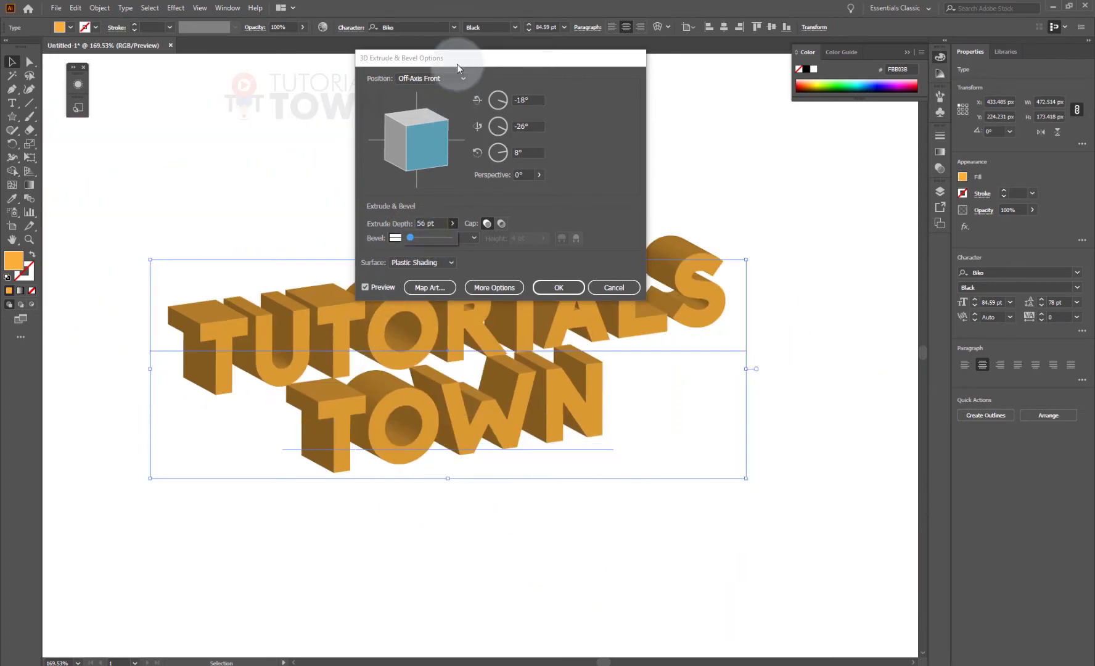
{"action": "left_click_drag", "start_coordinate": [437, 34], "coordinate": [419, 18]}
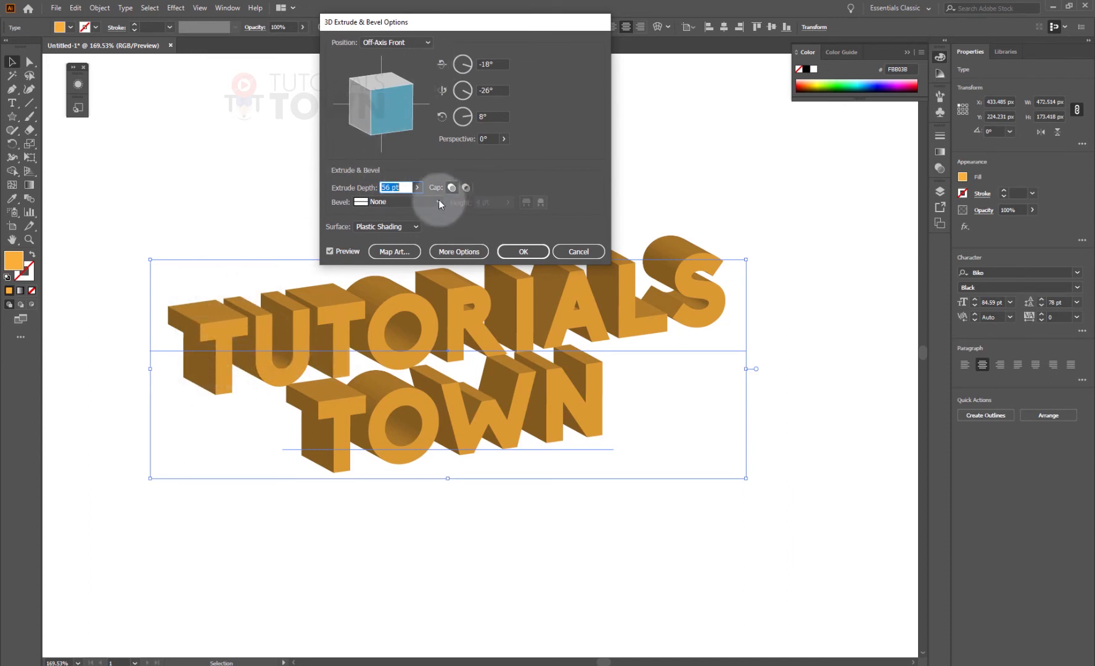
Try the hollow cap on the text, restore the solid cap and rotate the lettering to -21°, -37° and 19°.
{"action": "left_click", "coordinate": [466, 187]}
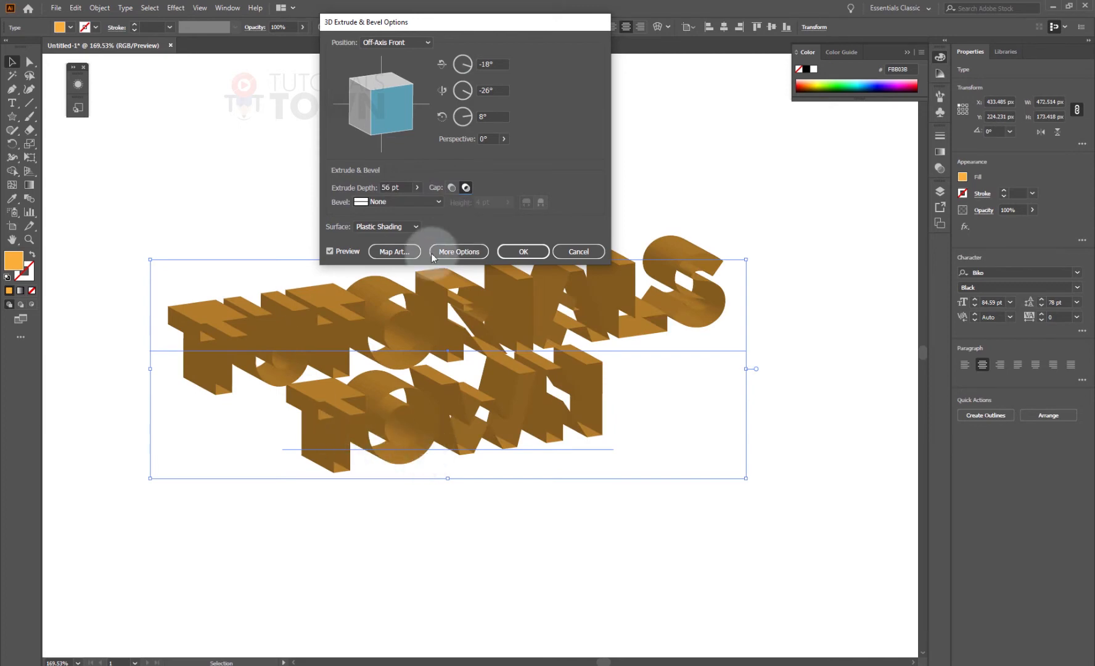
{"action": "left_click_drag", "start_coordinate": [394, 109], "coordinate": [401, 142]}
{"action": "left_click", "coordinate": [451, 187]}
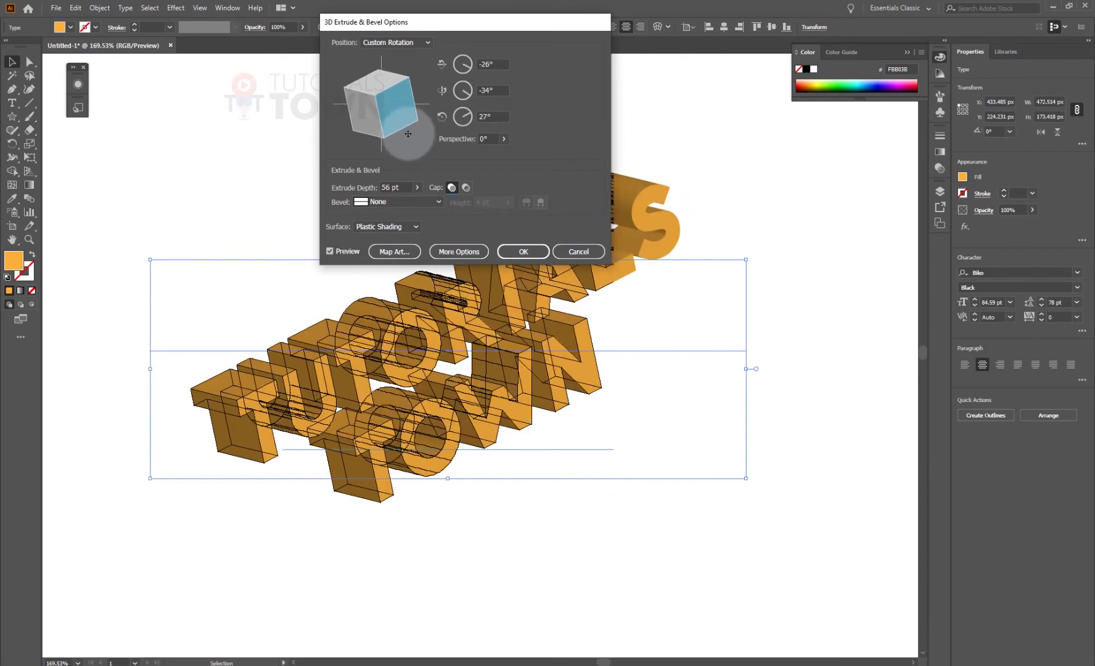
{"action": "left_click_drag", "start_coordinate": [323, 136], "coordinate": [364, 100]}
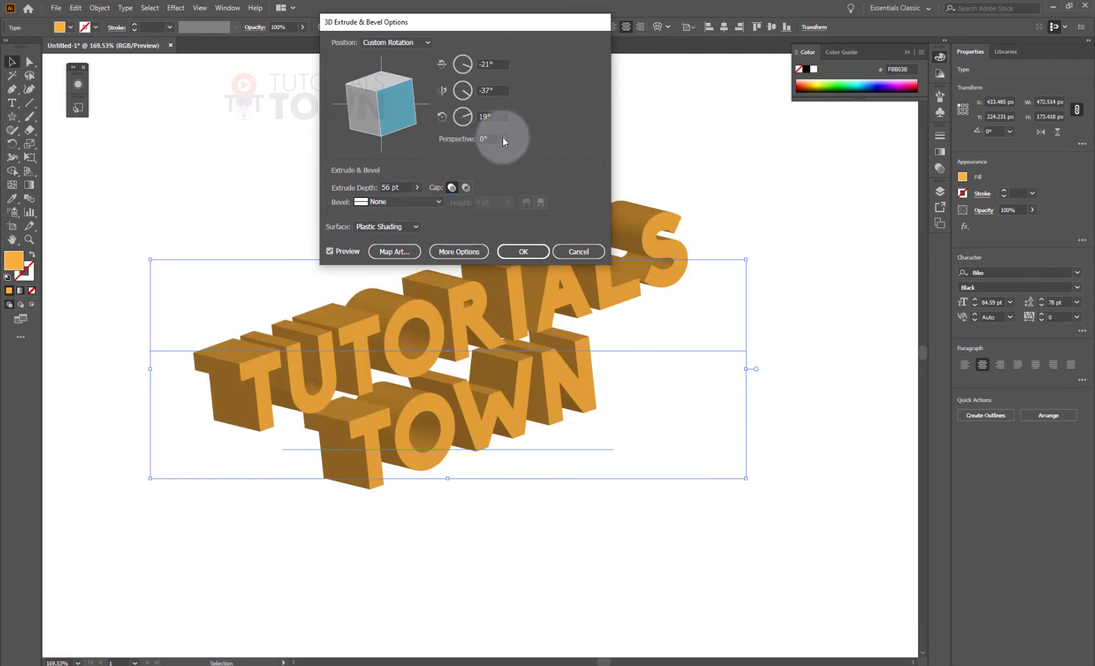
Set the extruded text's perspective to 109°.
{"action": "left_click", "coordinate": [503, 139]}
{"action": "left_click", "coordinate": [474, 154]}
{"action": "left_click", "coordinate": [488, 153]}
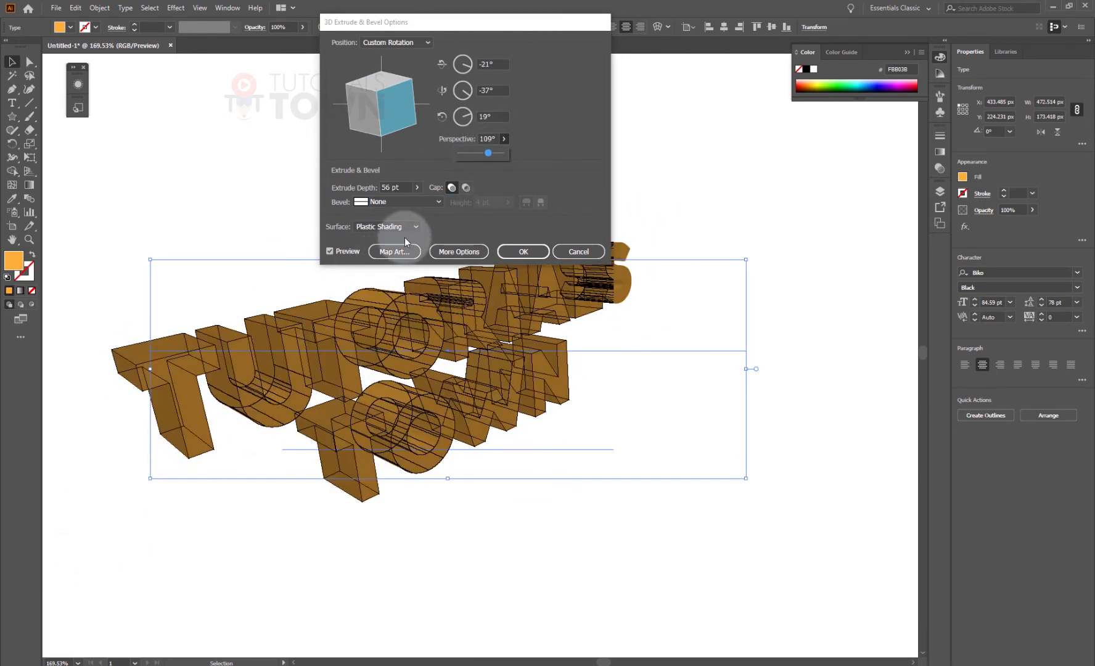
Try perspective values of 78° and 34° on the extruded text and set the perspective to 61°.
{"action": "left_click", "coordinate": [480, 153]}
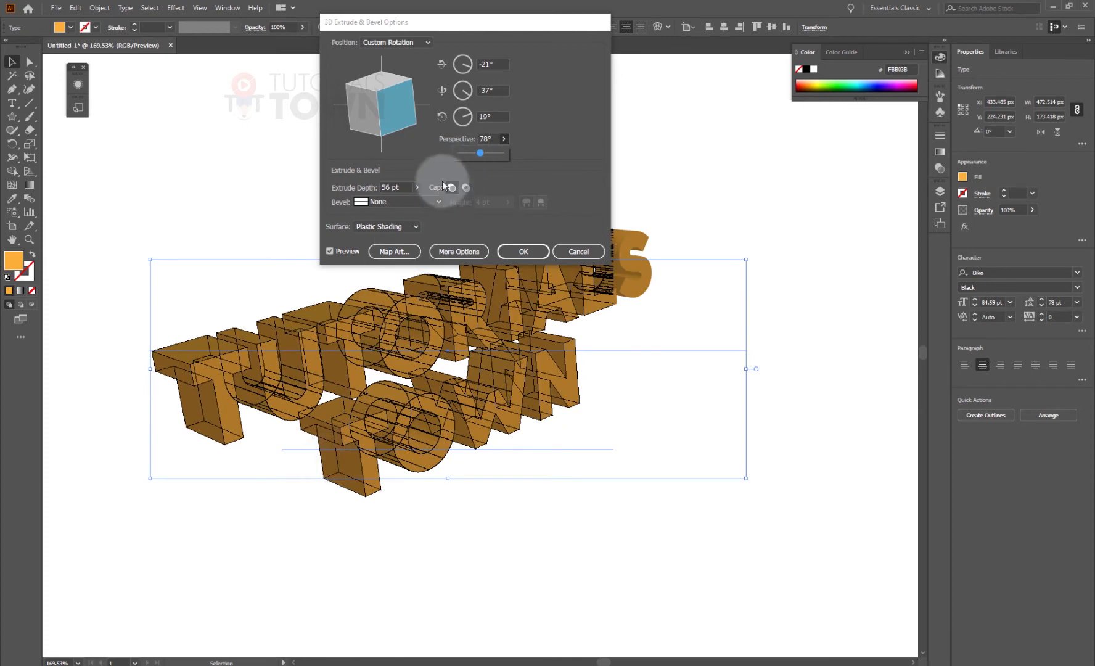
{"action": "left_click", "coordinate": [469, 153]}
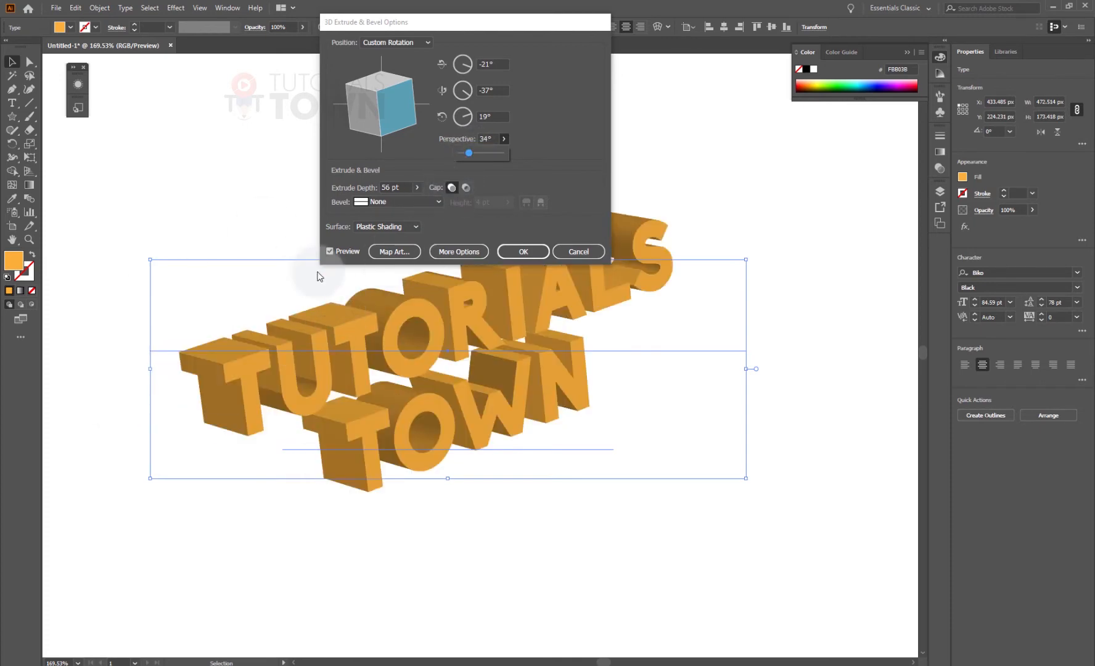
{"action": "left_click", "coordinate": [485, 159]}
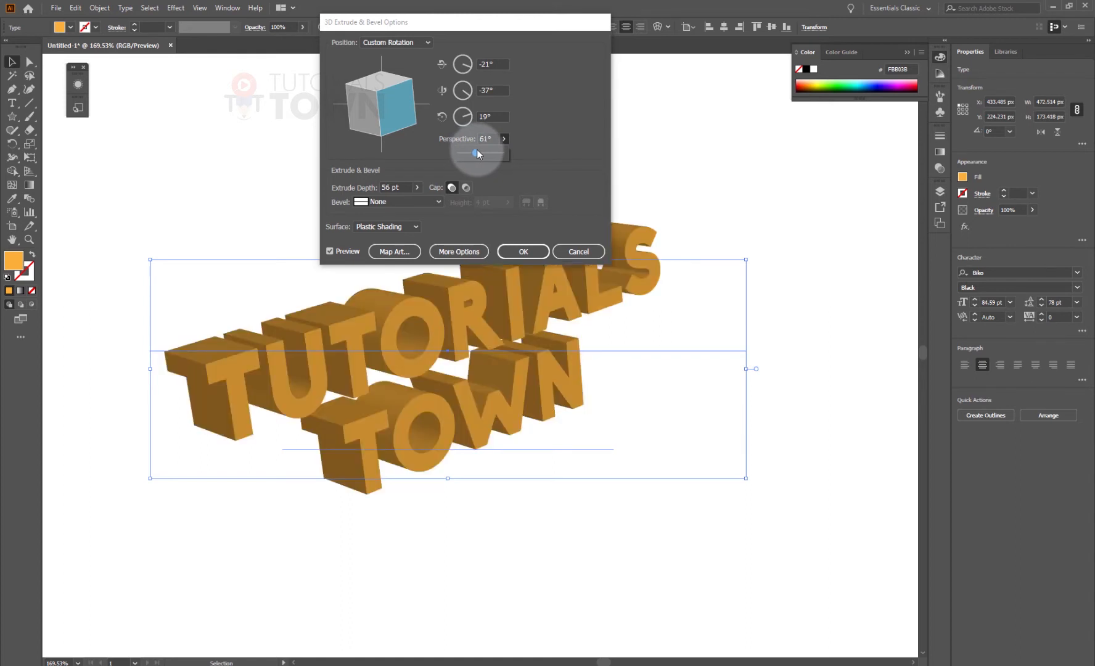
{"action": "left_click_drag", "start_coordinate": [476, 150], "coordinate": [475, 150]}
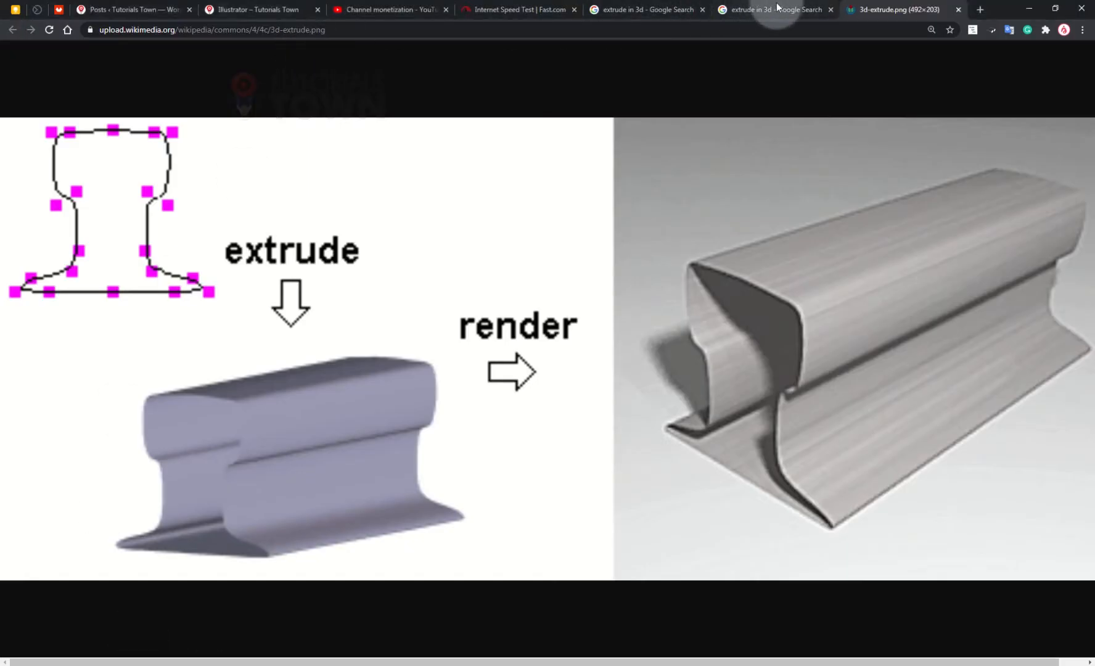
Switch to the web browser and examine image search examples of beveled text.
{"action": "left_click", "coordinate": [776, 8]}
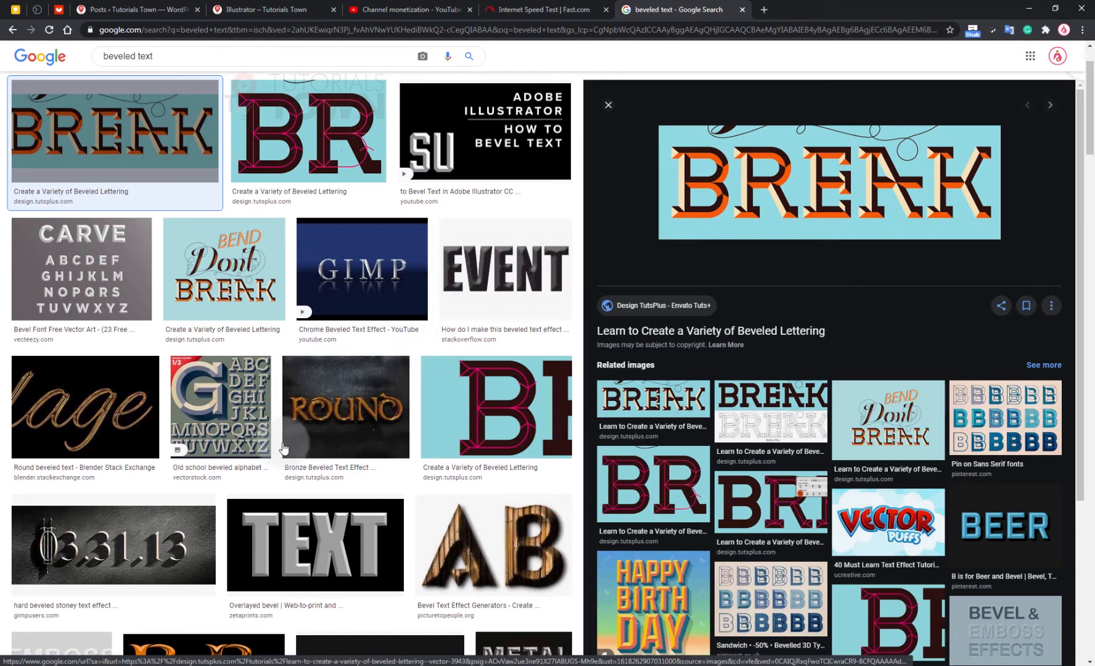
{"action": "left_click", "coordinate": [240, 401]}
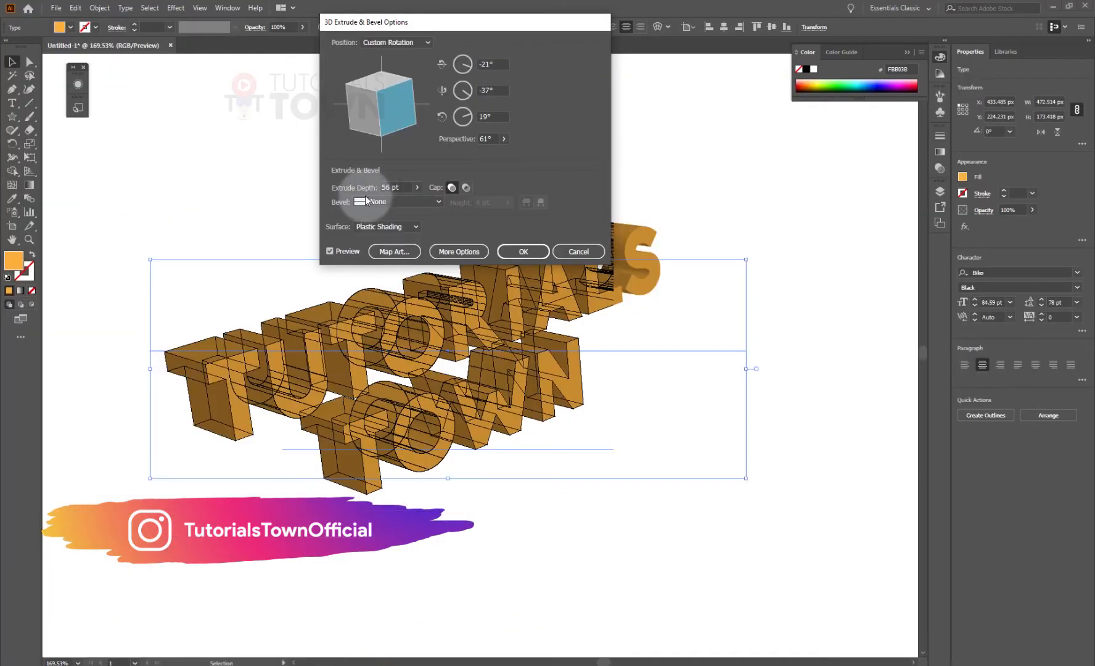
Try the Complex 1, Complex 2 and Complex 3 bevels on the extruded text and set the bevel to Cove.
{"action": "left_click", "coordinate": [370, 202]}
{"action": "left_click", "coordinate": [380, 228]}
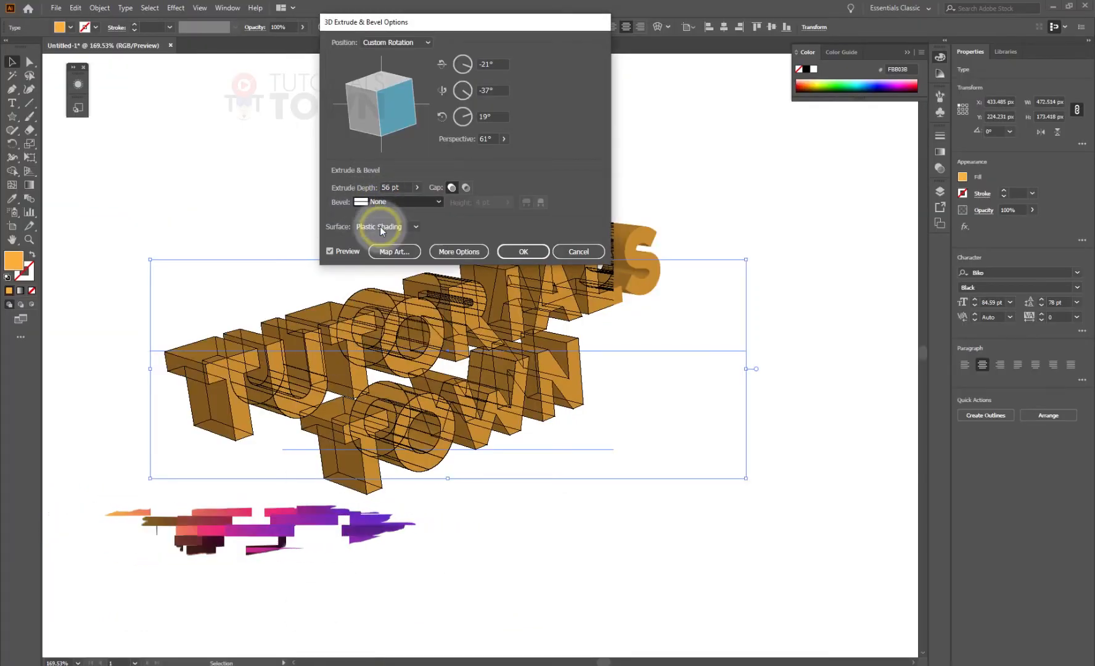
{"action": "left_click", "coordinate": [379, 202]}
{"action": "left_click", "coordinate": [386, 240]}
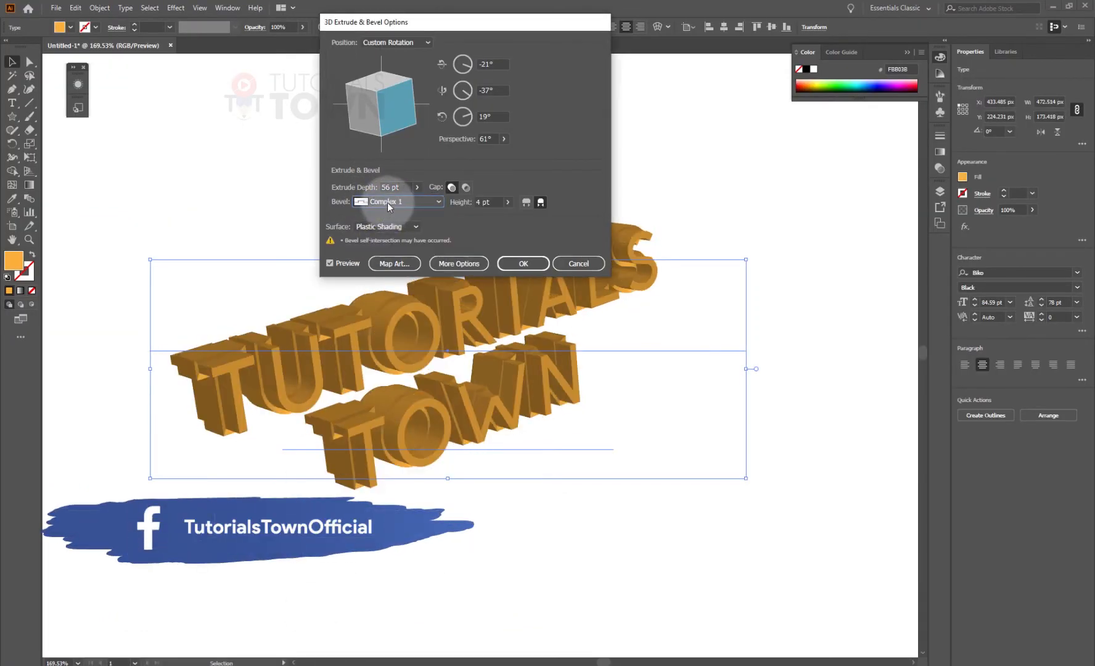
{"action": "left_click", "coordinate": [387, 205]}
{"action": "left_click", "coordinate": [384, 242]}
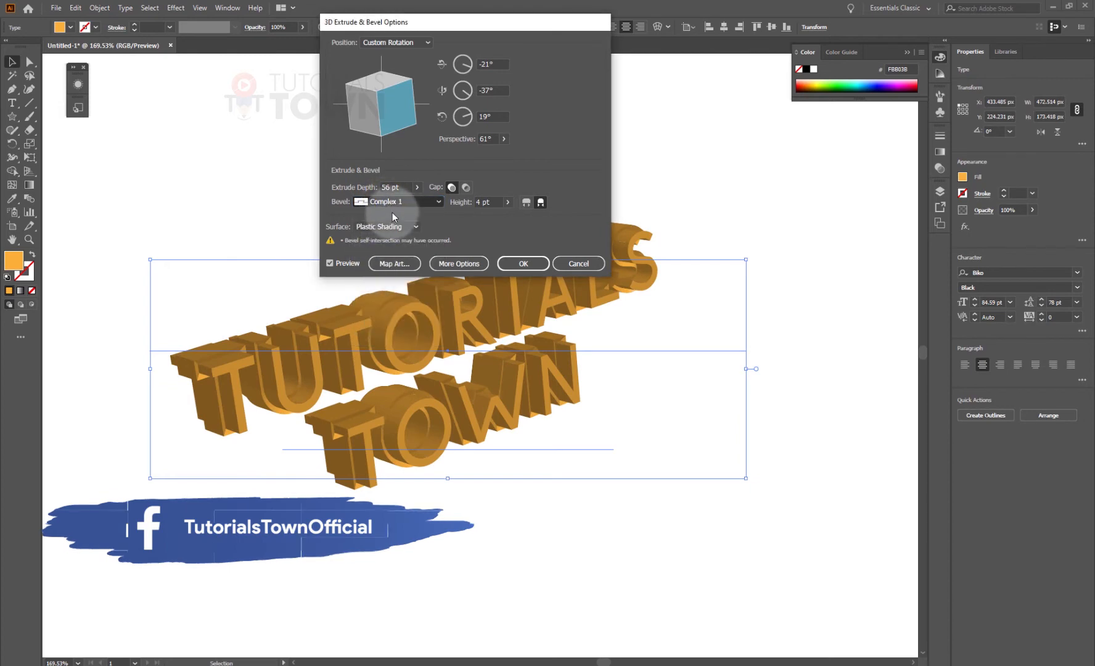
{"action": "left_click", "coordinate": [394, 201]}
{"action": "left_click", "coordinate": [381, 265]}
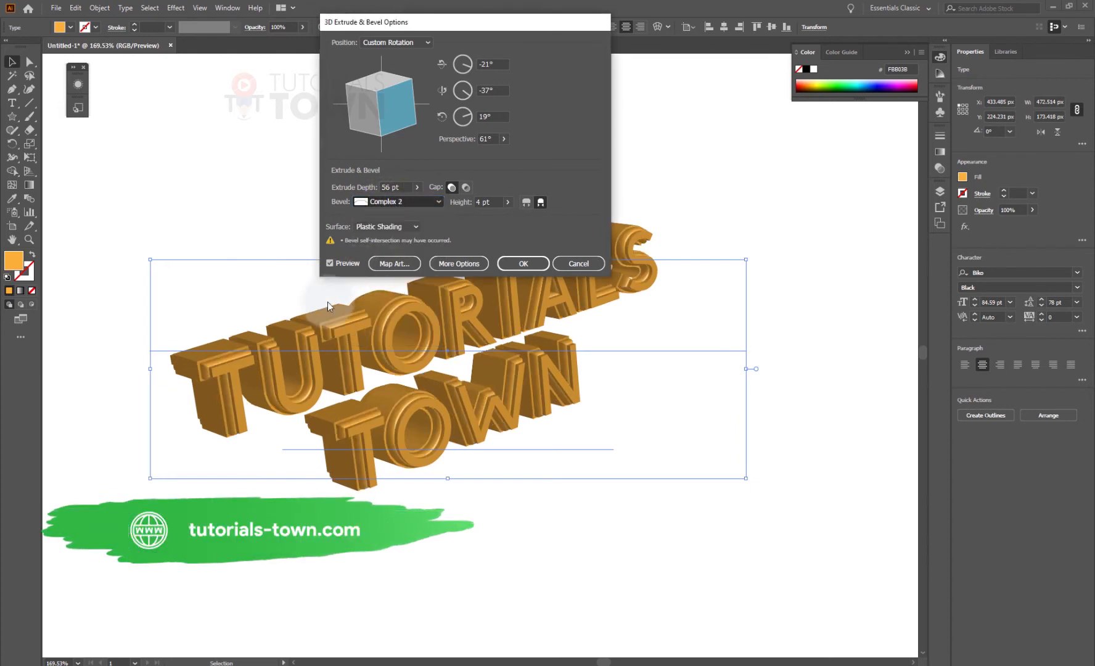
{"action": "left_click", "coordinate": [398, 201]}
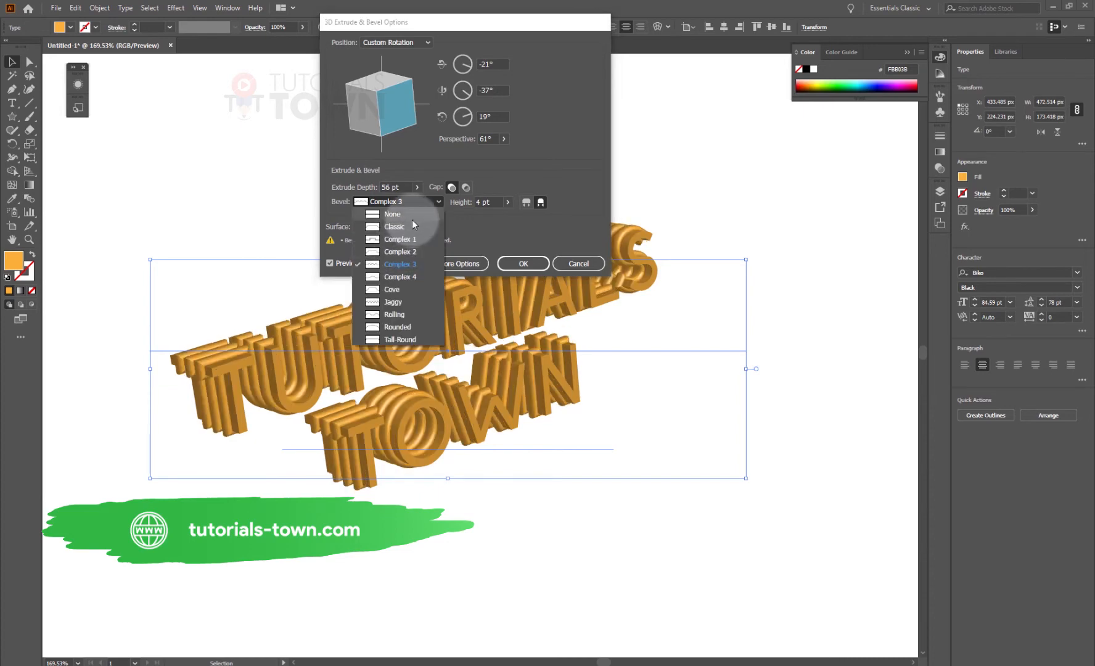
{"action": "left_click", "coordinate": [382, 293]}
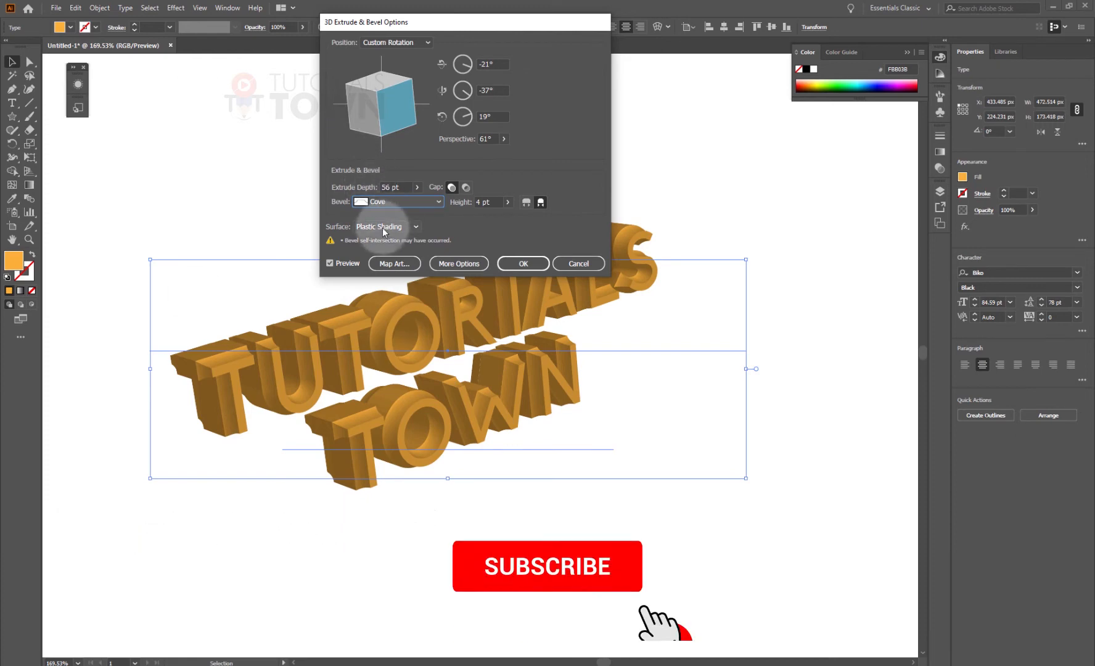
Set the Cove bevel's height to 48 pt and switch the bevel to extend outward from the letters.
{"action": "left_click", "coordinate": [507, 202]}
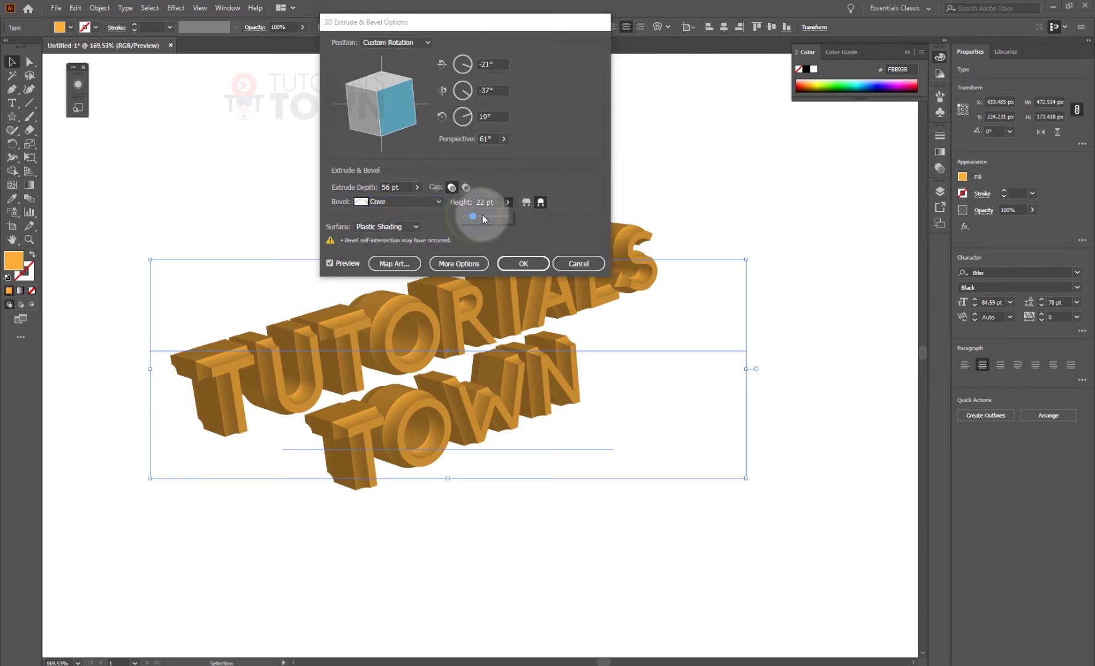
{"action": "left_click_drag", "start_coordinate": [484, 217], "coordinate": [484, 216]}
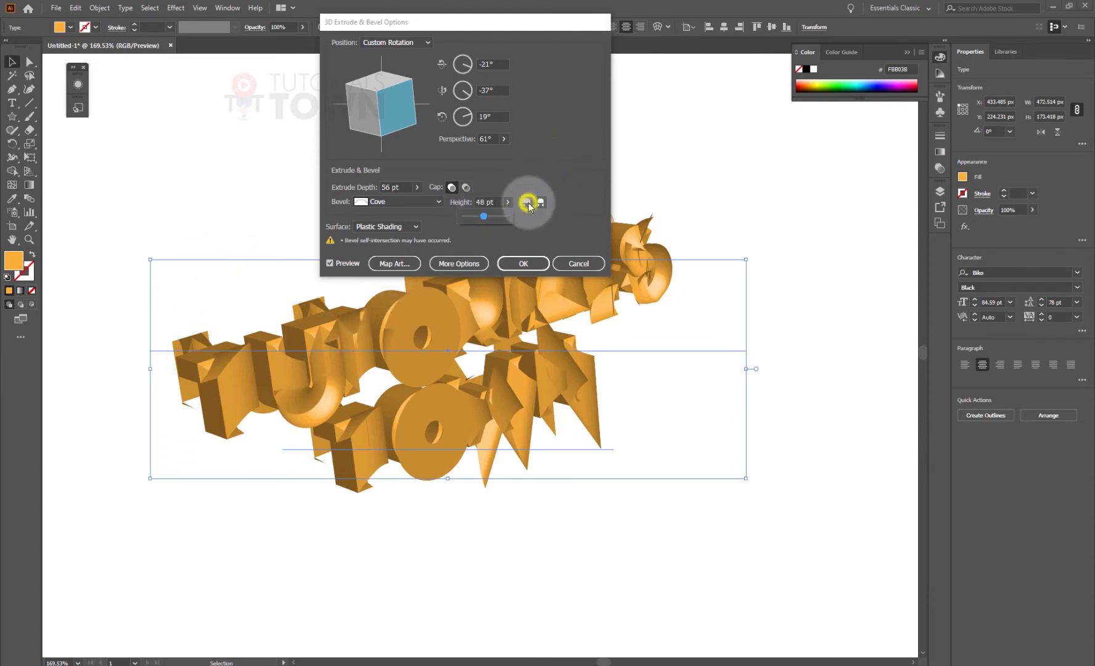
{"action": "left_click", "coordinate": [484, 217]}
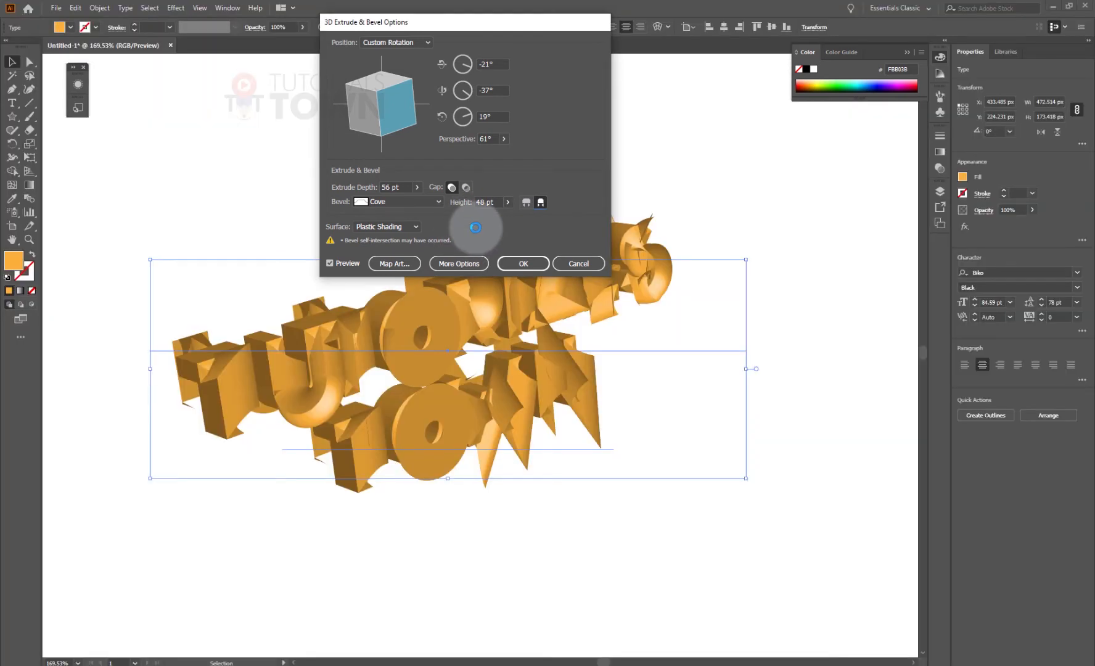
{"action": "left_click", "coordinate": [525, 202]}
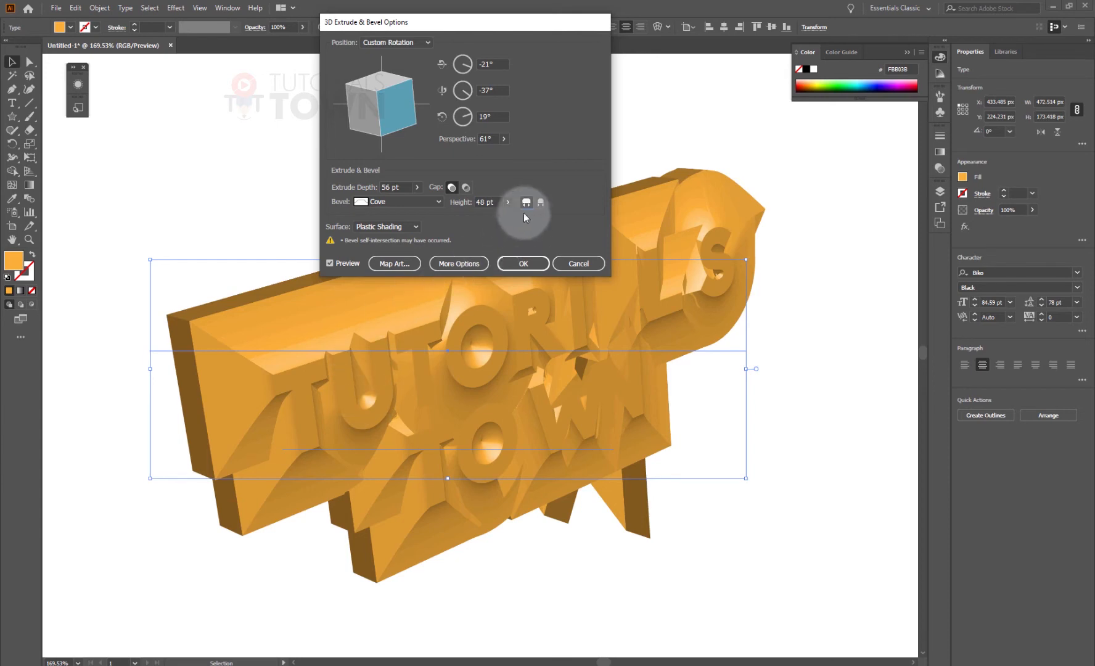
Lower the bevel height stepwise to 41 pt and set it to 6 pt, keeping the Cove bevel.
{"action": "left_click", "coordinate": [487, 201]}
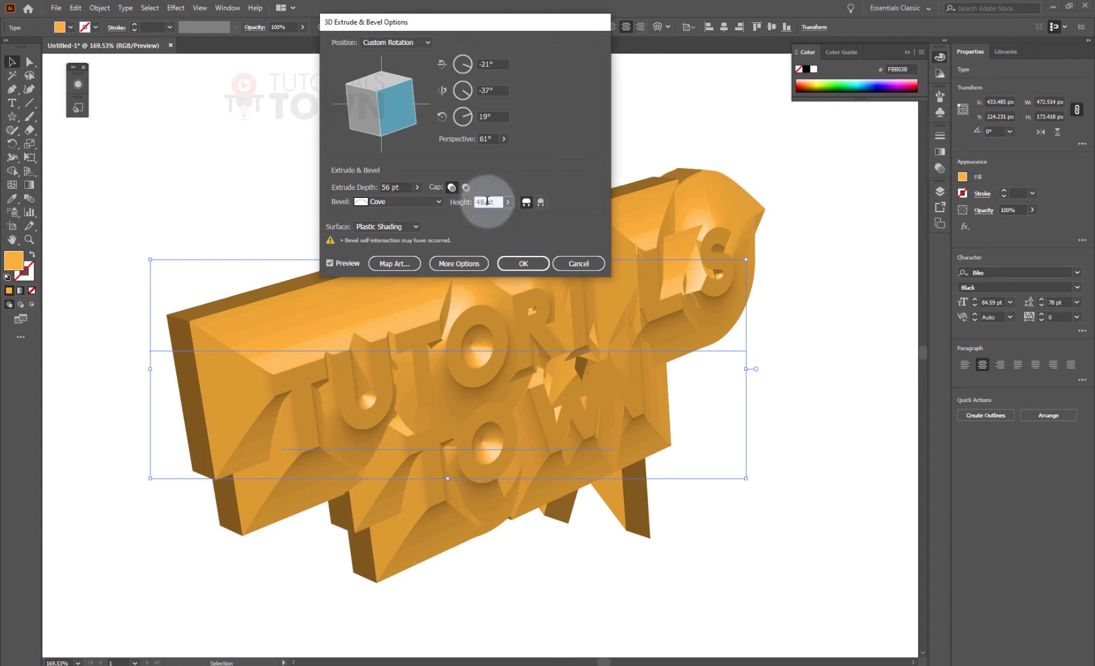
{"action": "key", "text": "Down"}
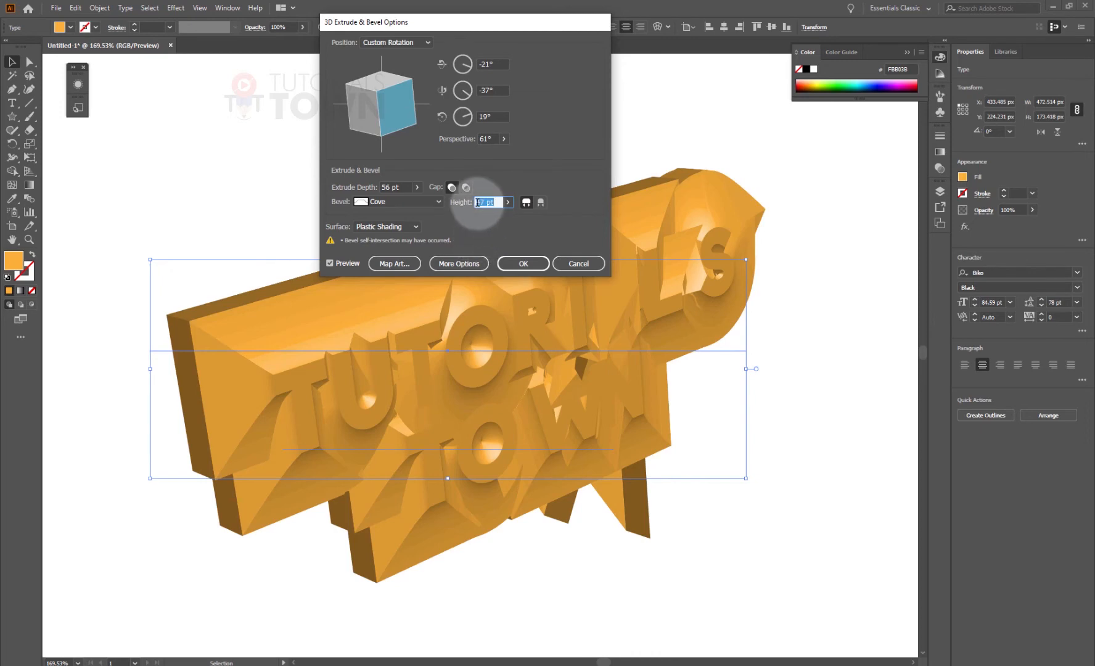
{"action": "key", "text": "Down"}
{"action": "key", "text": "Down"}
{"action": "key", "text": "Down"}
{"action": "key", "text": "Down"}
{"action": "key", "text": "Down"}
{"action": "key", "text": "Down"}
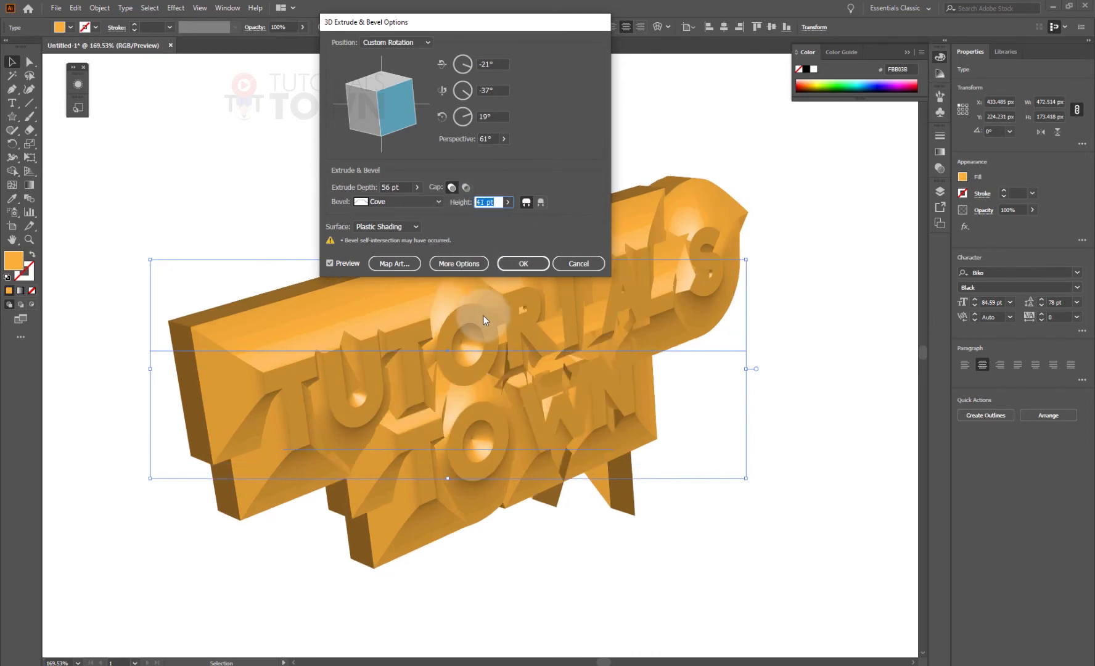
{"action": "type", "text": "6"}
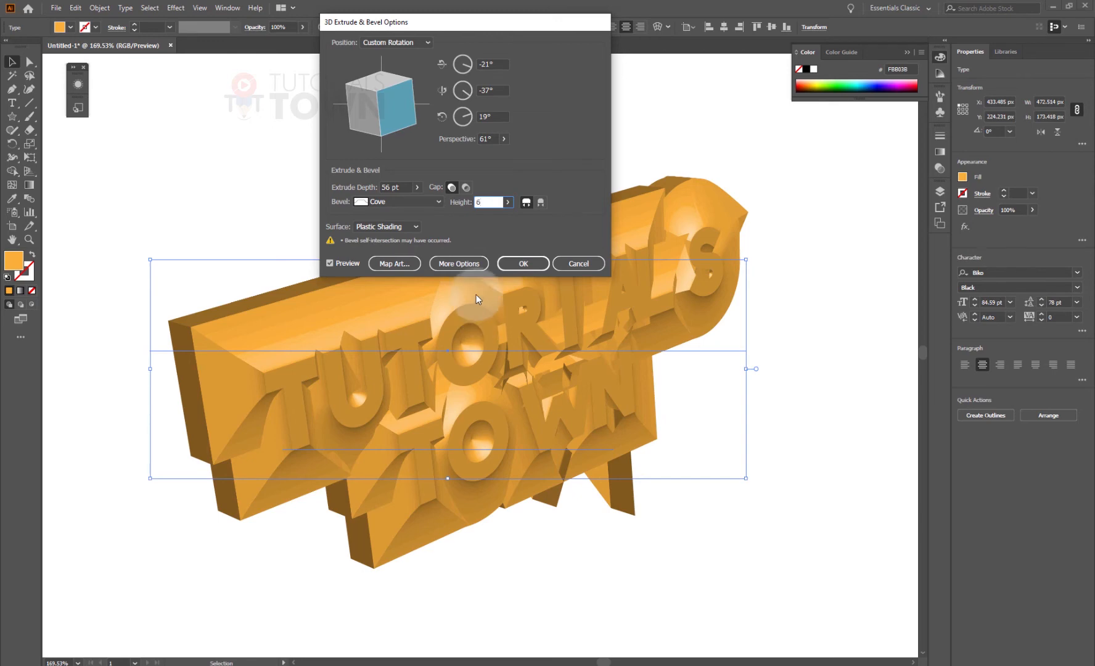
{"action": "left_click", "coordinate": [422, 201]}
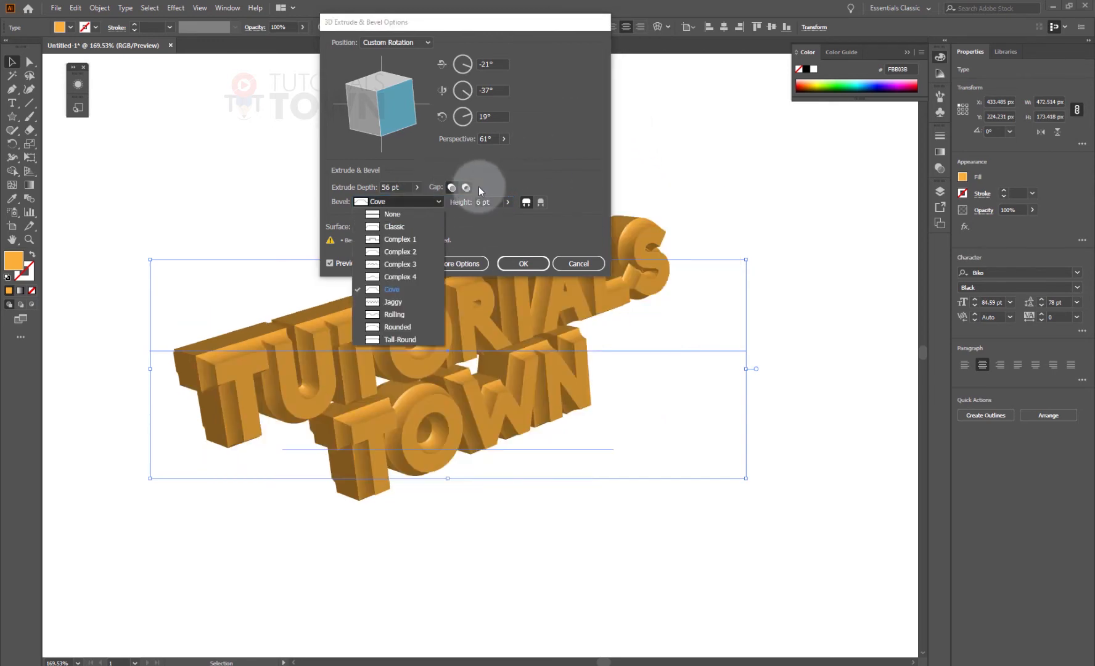
{"action": "left_click", "coordinate": [498, 187]}
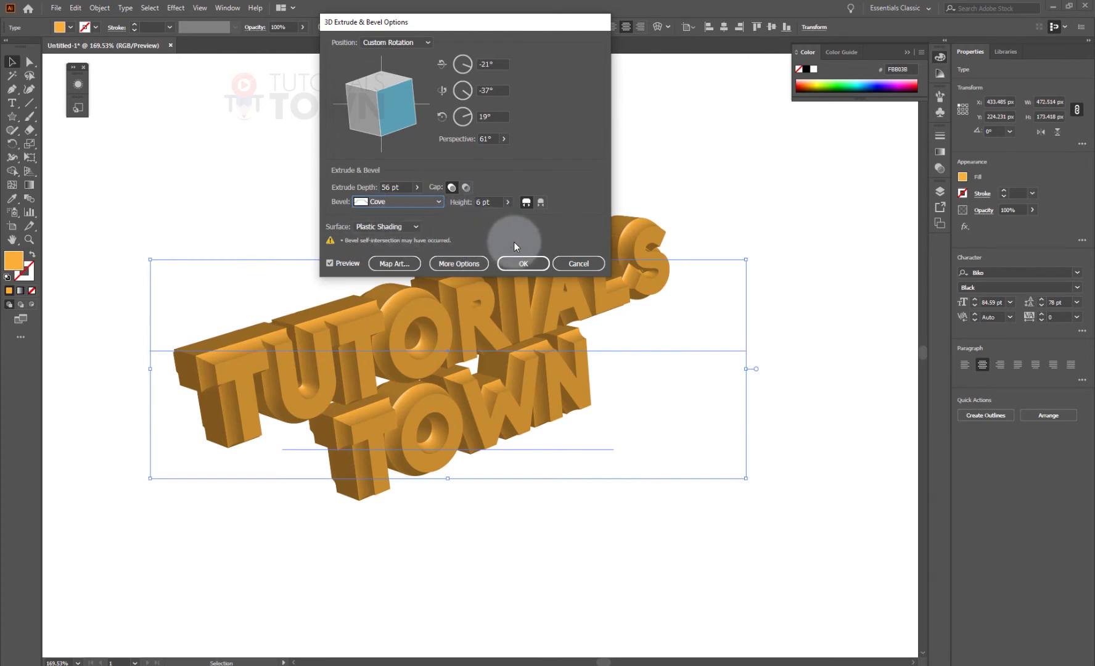
Apply the 3D effect and move the lettering up the artboard to about X 418 px, Y 142 px.
{"action": "left_click", "coordinate": [521, 263]}
{"action": "left_click", "coordinate": [187, 214]}
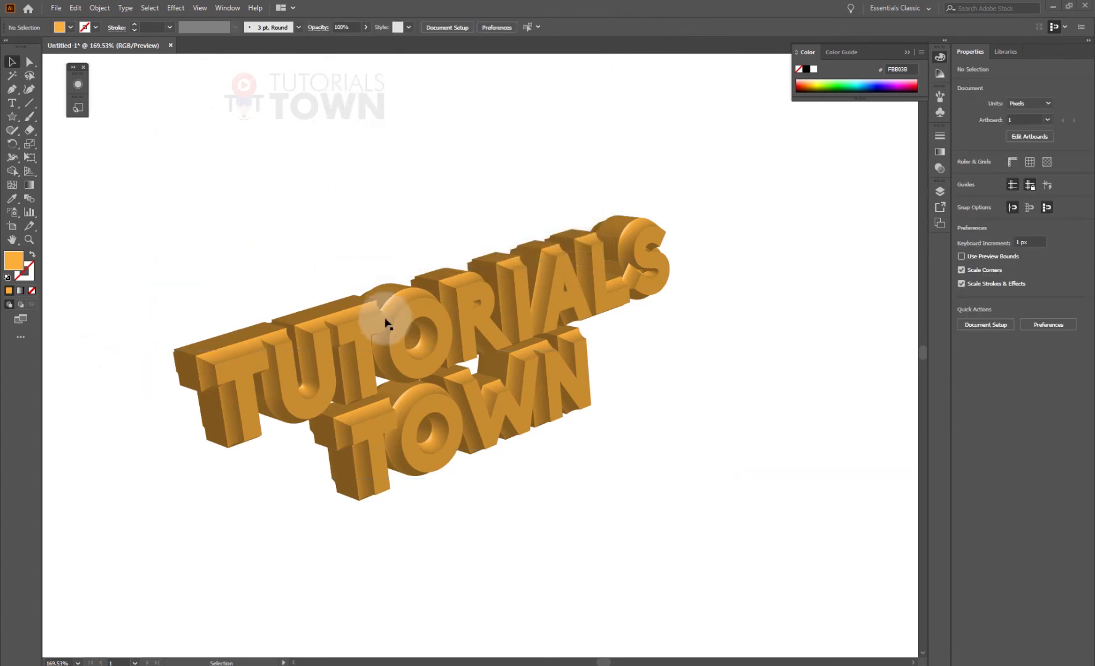
{"action": "left_click_drag", "start_coordinate": [393, 370], "coordinate": [375, 266]}
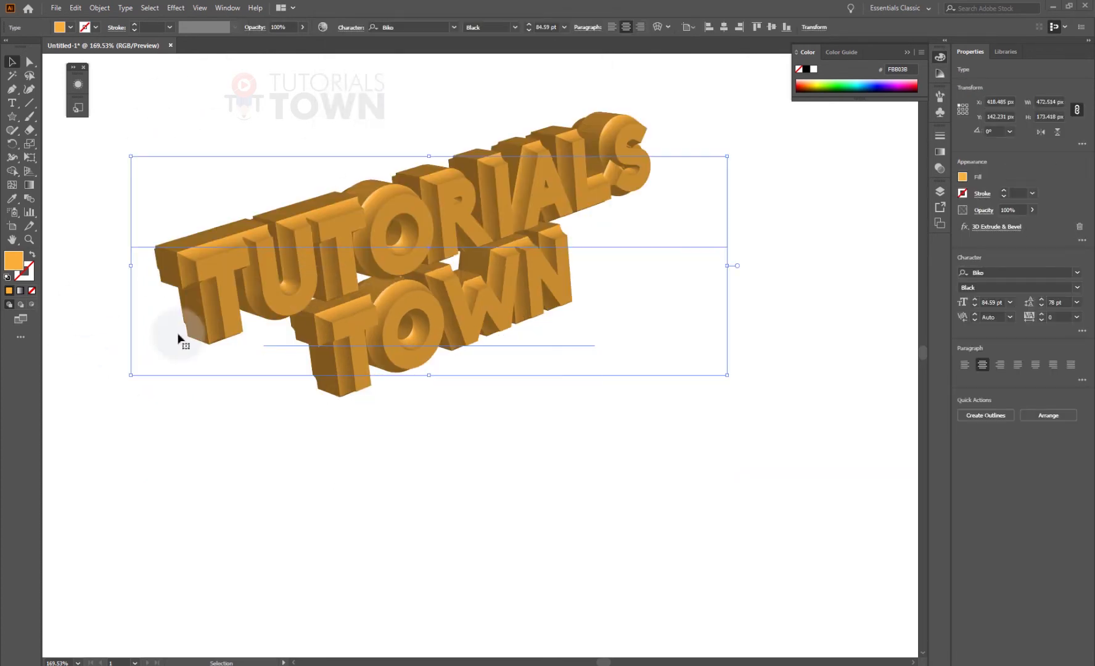
{"action": "left_click", "coordinate": [77, 78]}
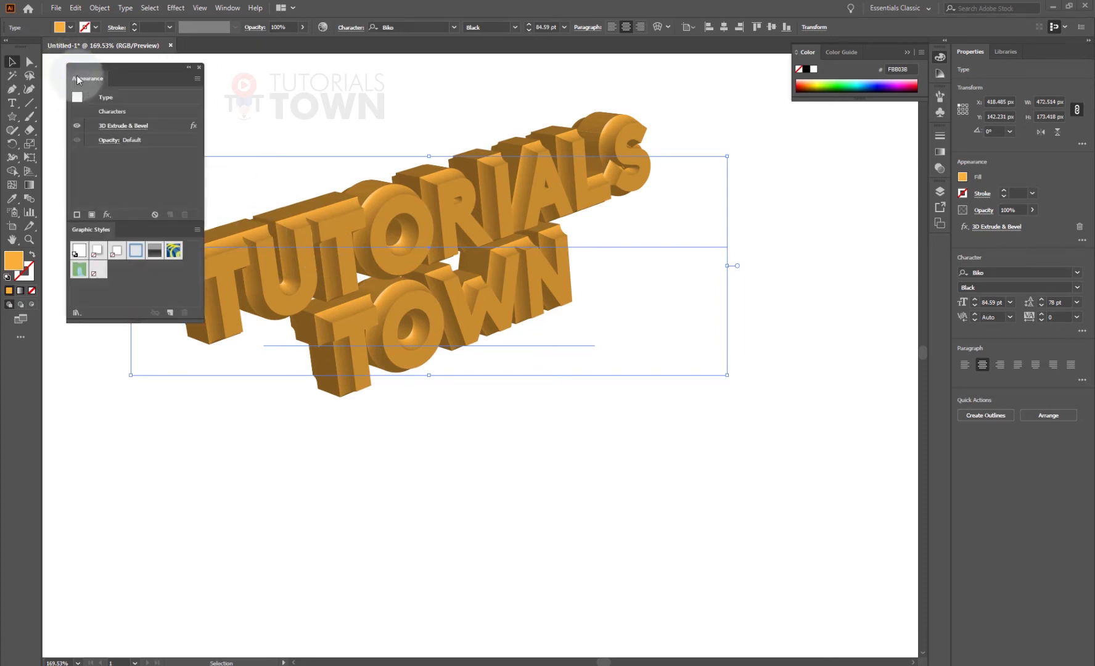
{"action": "left_click", "coordinate": [188, 66]}
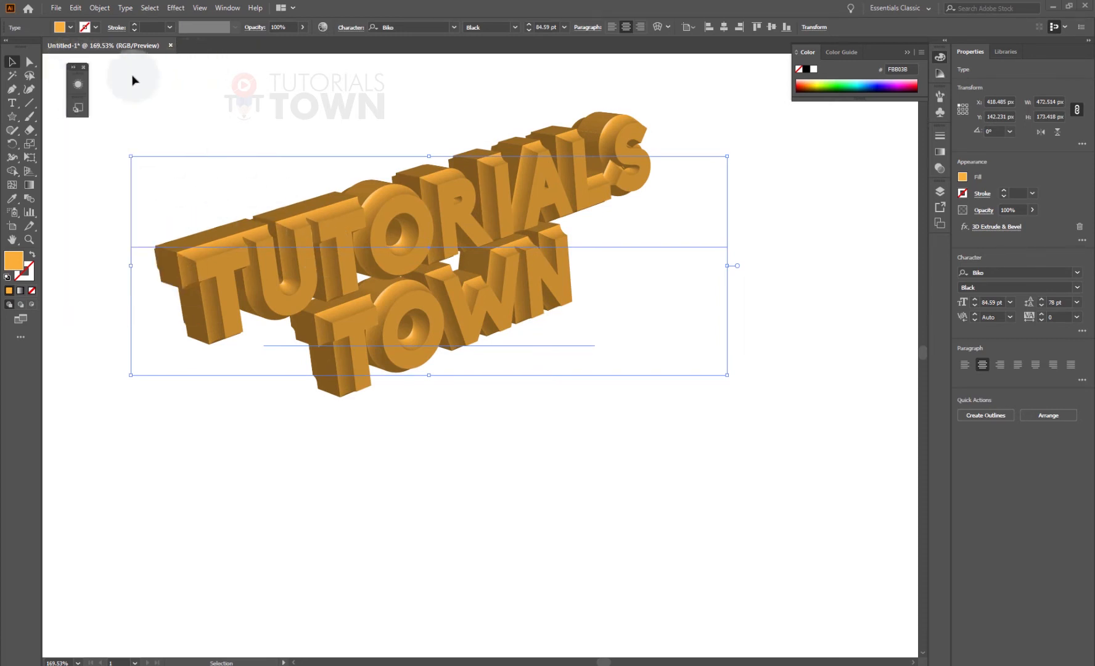
{"action": "left_click", "coordinate": [176, 7]}
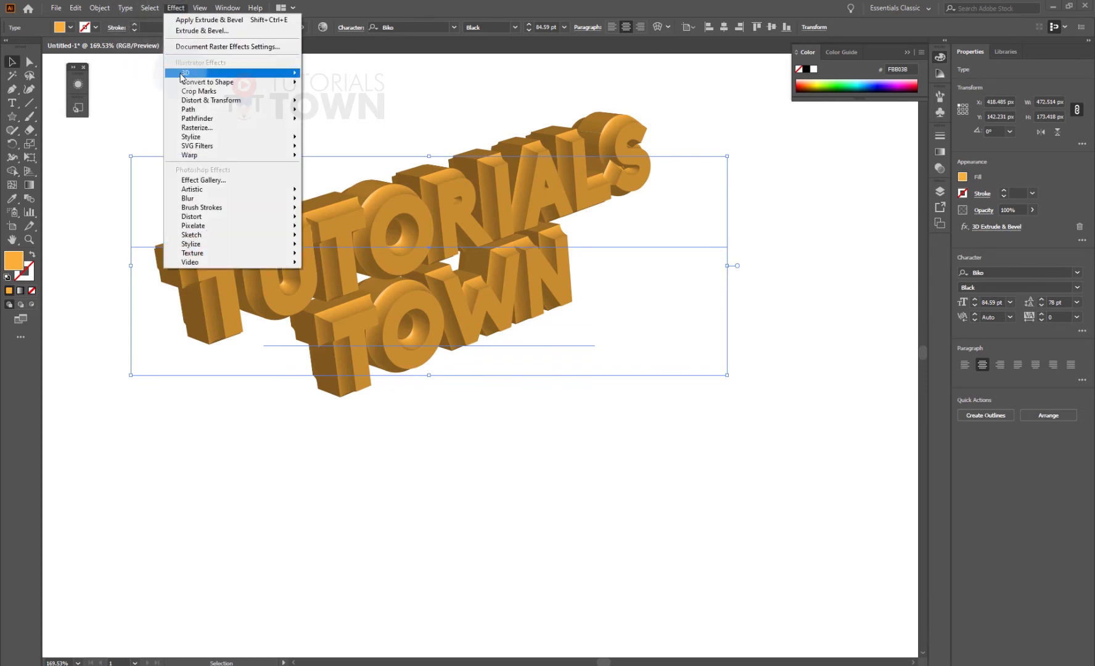
{"action": "mouse_move", "coordinate": [293, 73]}
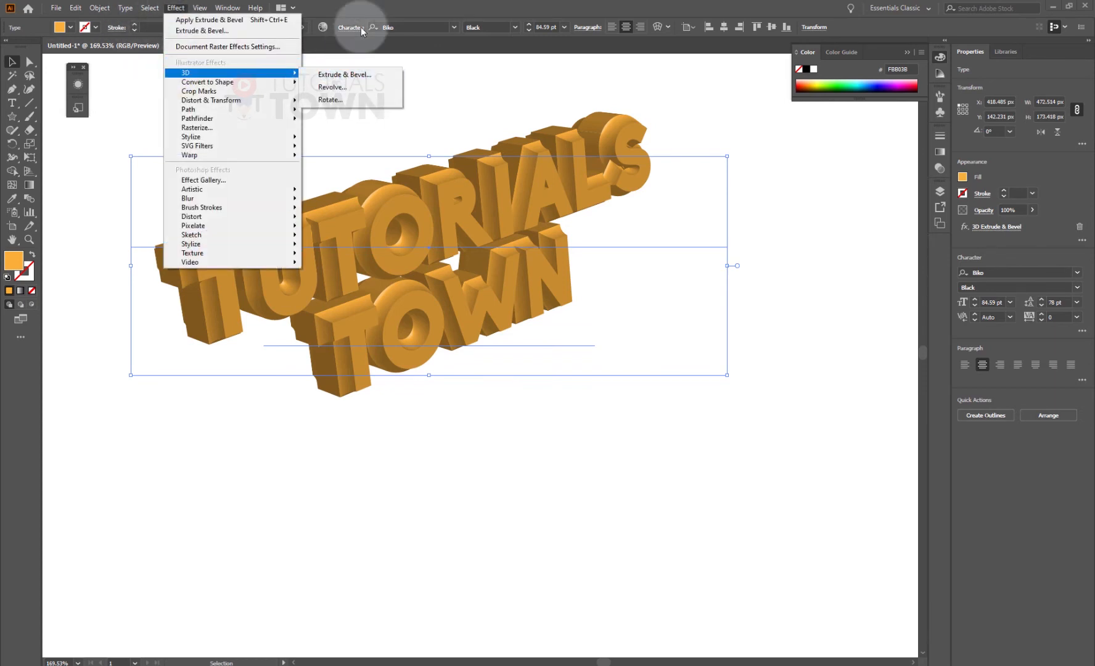
{"action": "left_click", "coordinate": [371, 6]}
Show the appearance attributes of the selected 3D text.
{"action": "left_click", "coordinate": [227, 7]}
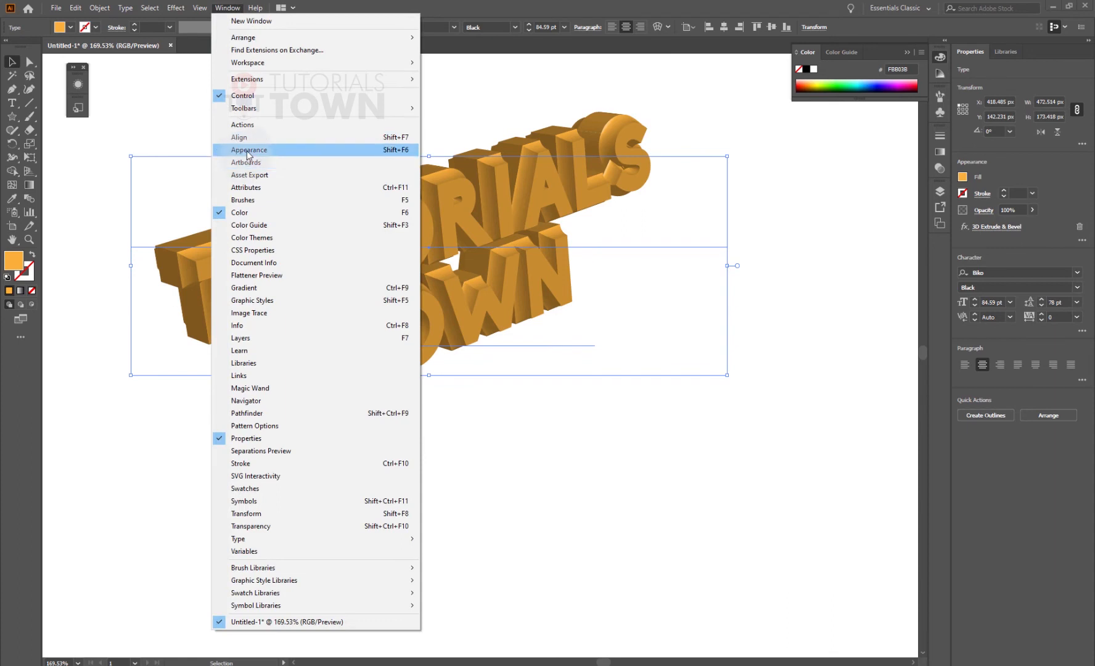
{"action": "left_click", "coordinate": [260, 152]}
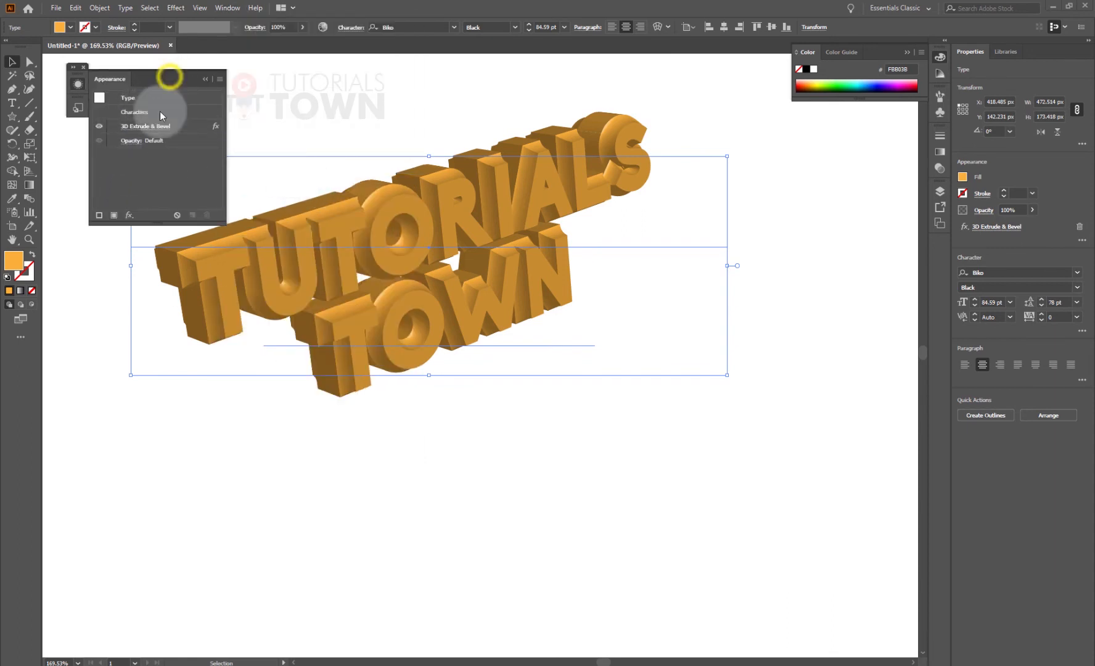
{"action": "mouse_move", "coordinate": [159, 79]}
{"action": "left_mouse_down"}
{"action": "mouse_move", "coordinate": [148, 172]}
{"action": "mouse_move", "coordinate": [156, 79]}
{"action": "left_mouse_up"}
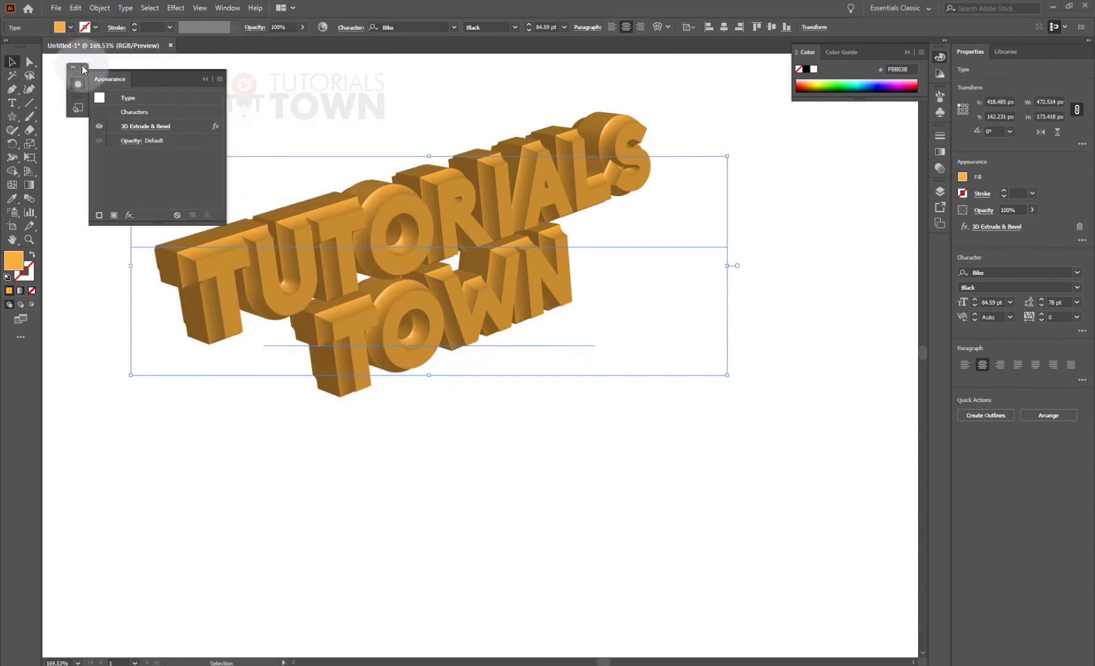
Reopen the text's applied 3D Extrude & Bevel effect with the preview on, reposition its dialog and expand the surface lighting options.
{"action": "left_click", "coordinate": [146, 126]}
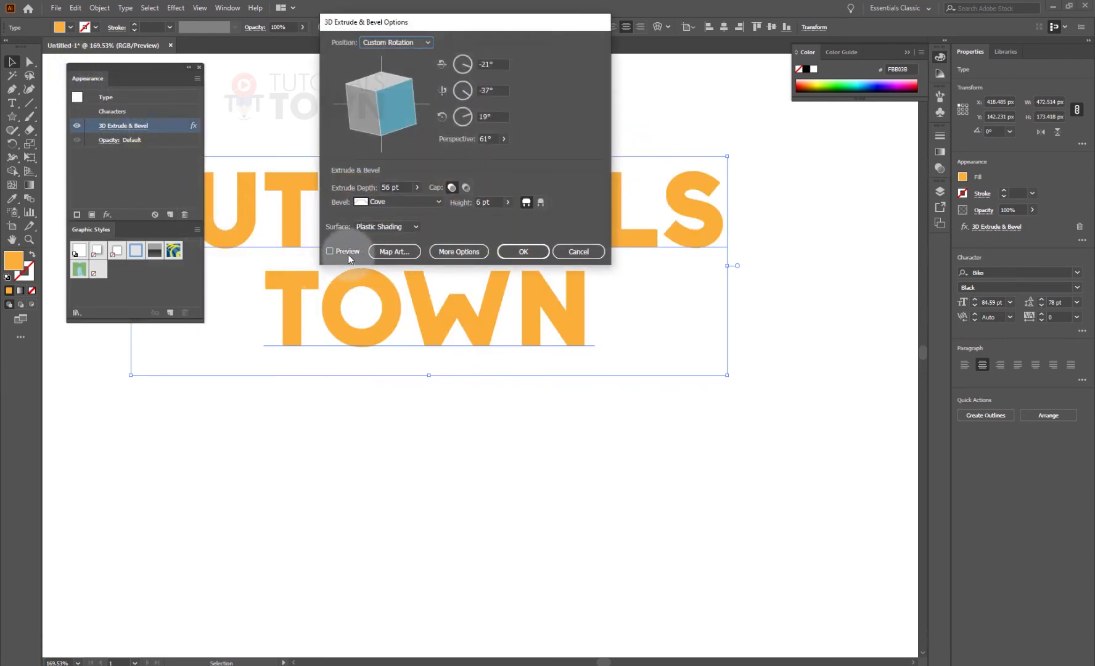
{"action": "left_click", "coordinate": [345, 251]}
{"action": "left_click_drag", "start_coordinate": [507, 24], "coordinate": [797, 102]}
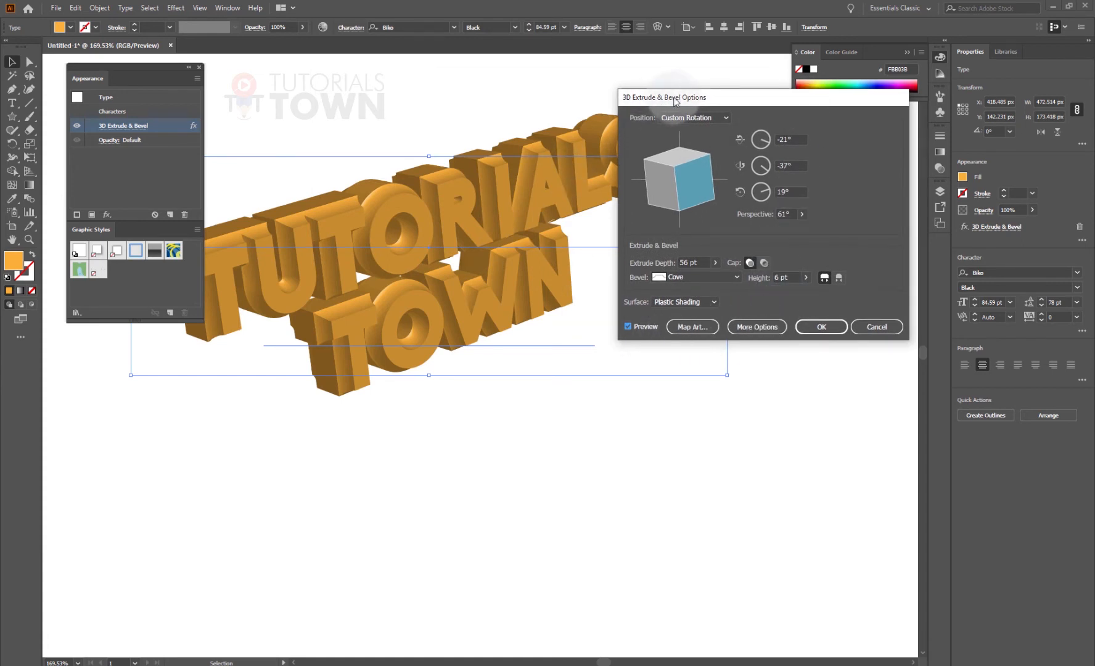
{"action": "left_click_drag", "start_coordinate": [674, 101], "coordinate": [630, 103]}
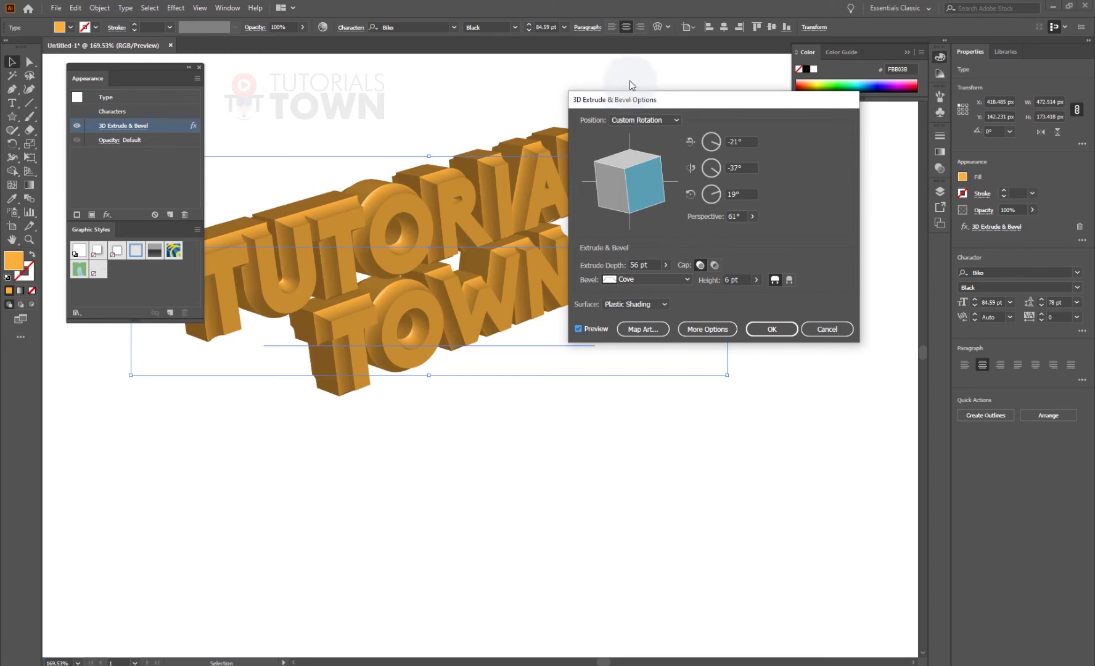
{"action": "left_click", "coordinate": [706, 330]}
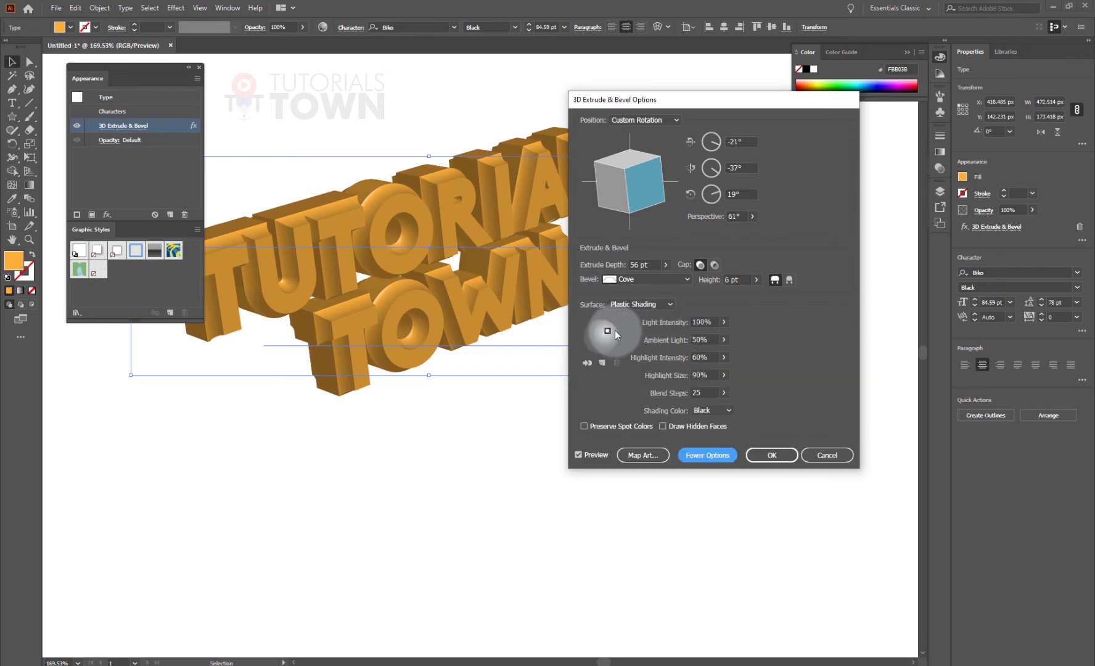
Move the light to the upper-left edge of the shading sphere, add a second light and place it at the sphere's right edge.
{"action": "left_click_drag", "start_coordinate": [646, 99], "coordinate": [727, 79]}
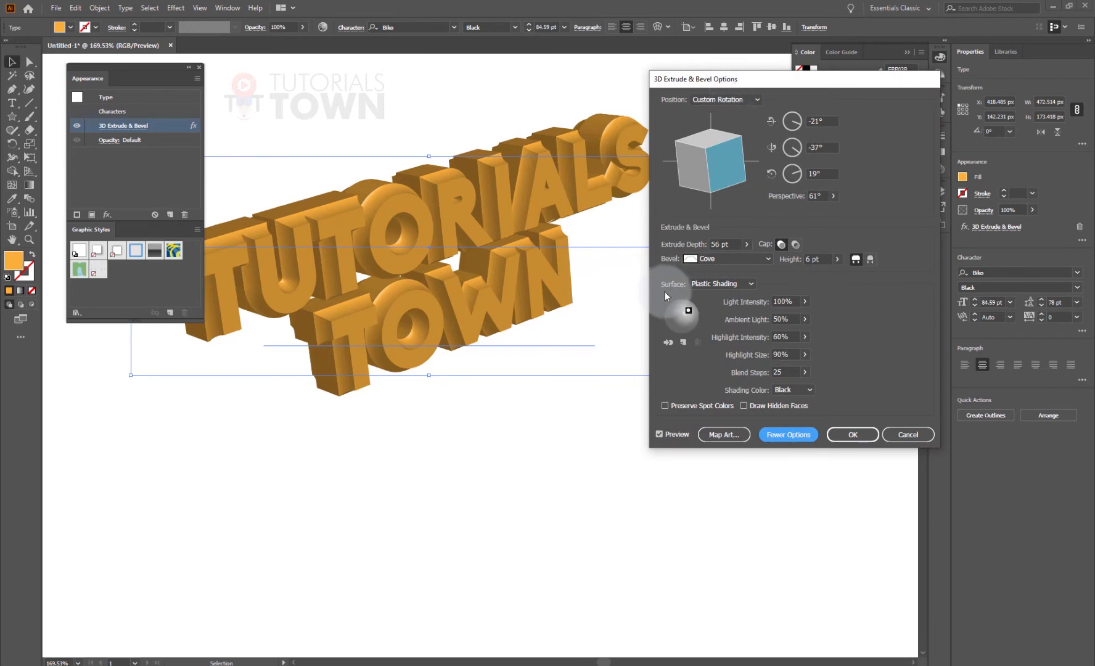
{"action": "left_click_drag", "start_coordinate": [688, 310], "coordinate": [672, 309]}
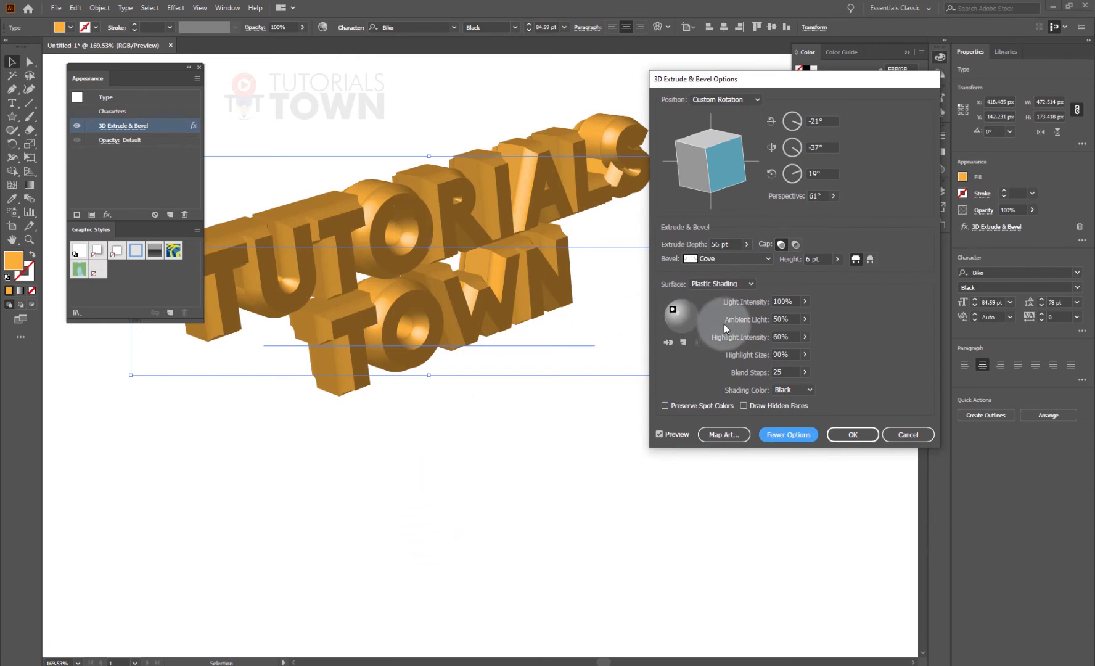
{"action": "left_click", "coordinate": [683, 342]}
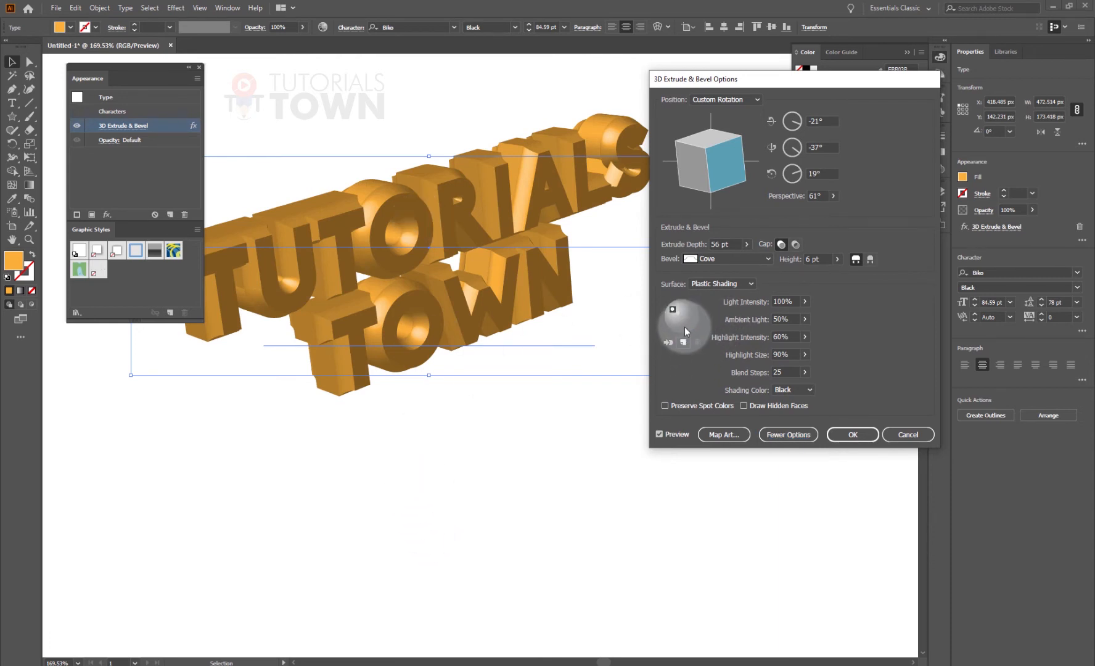
{"action": "left_click_drag", "start_coordinate": [698, 324], "coordinate": [699, 323]}
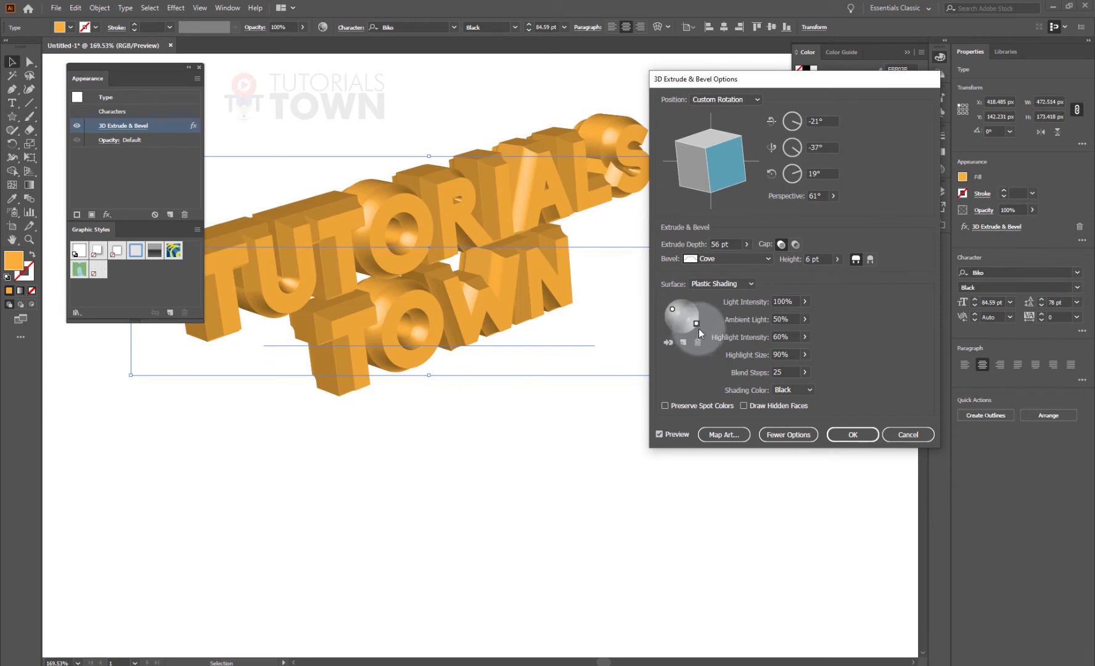
{"action": "left_click_drag", "start_coordinate": [697, 323], "coordinate": [698, 315]}
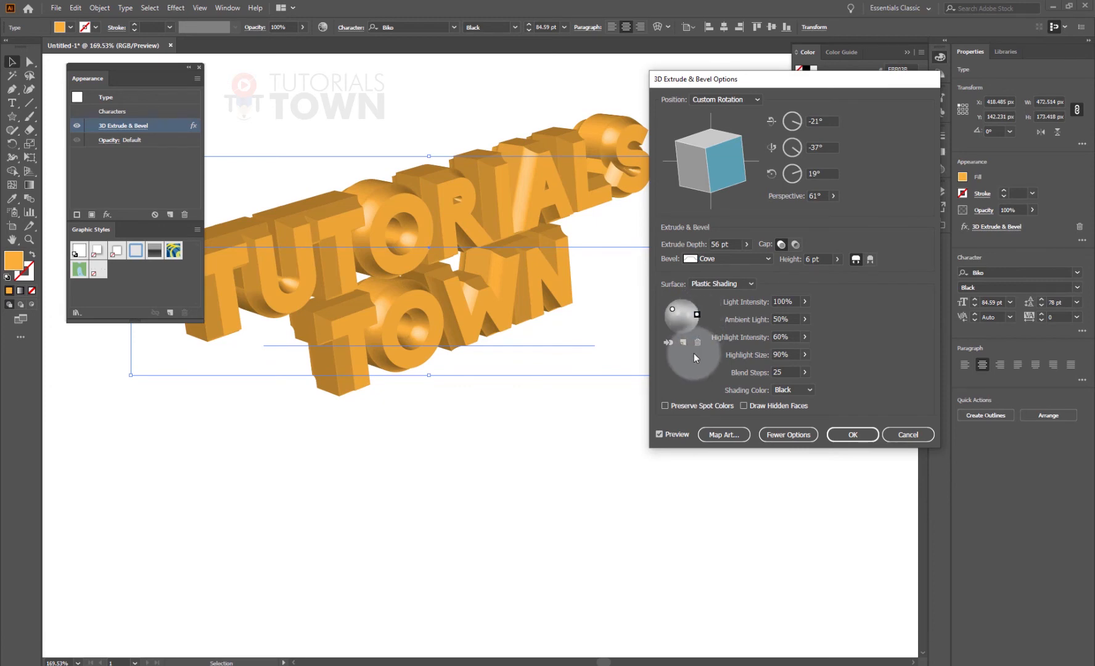
Lower the second light's intensity to 38%.
{"action": "left_click", "coordinate": [785, 302]}
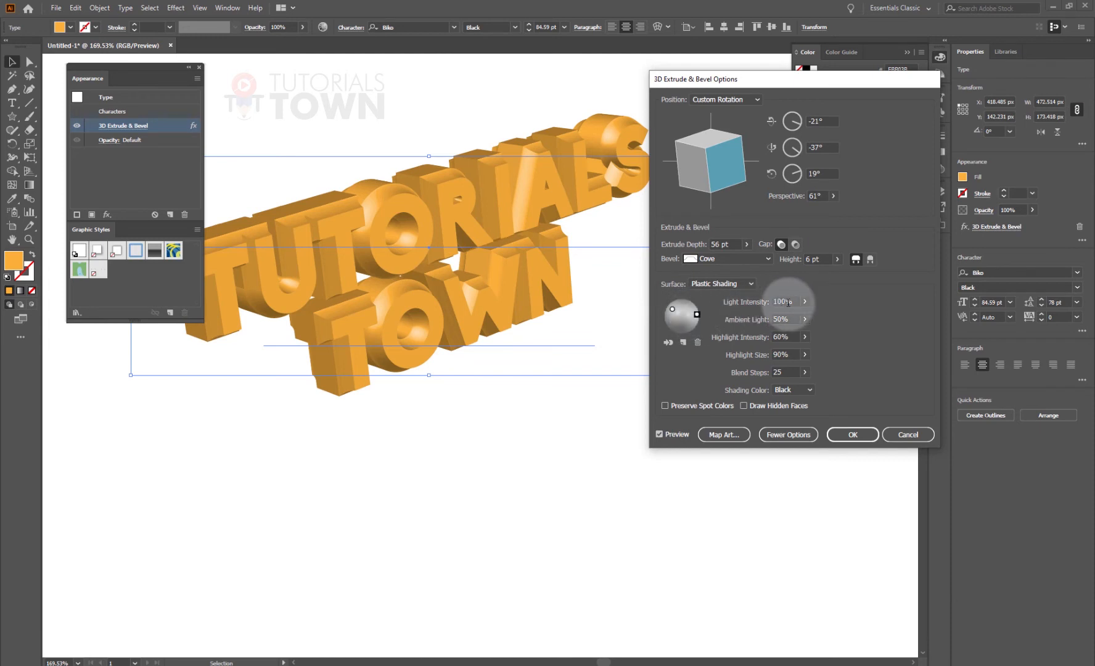
{"action": "left_click", "coordinate": [805, 318]}
{"action": "left_click_drag", "start_coordinate": [794, 315], "coordinate": [778, 319]}
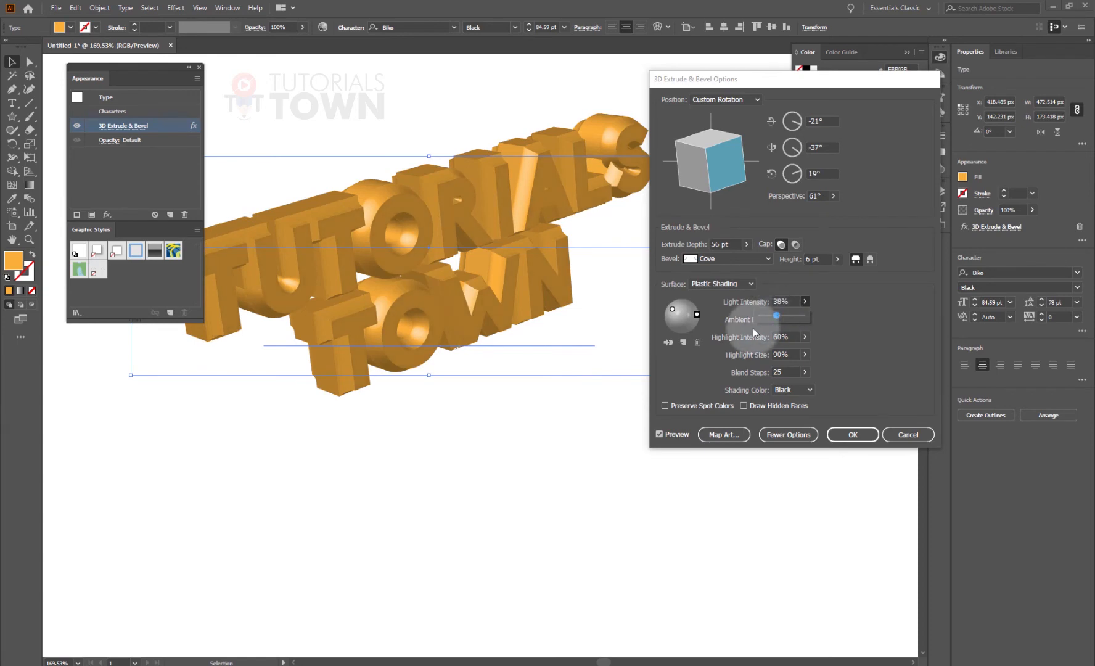
Add a third light, place it just below the centre of the shading sphere and set its intensity to 36%.
{"action": "left_click", "coordinate": [684, 342]}
{"action": "left_click_drag", "start_coordinate": [682, 315], "coordinate": [673, 332]}
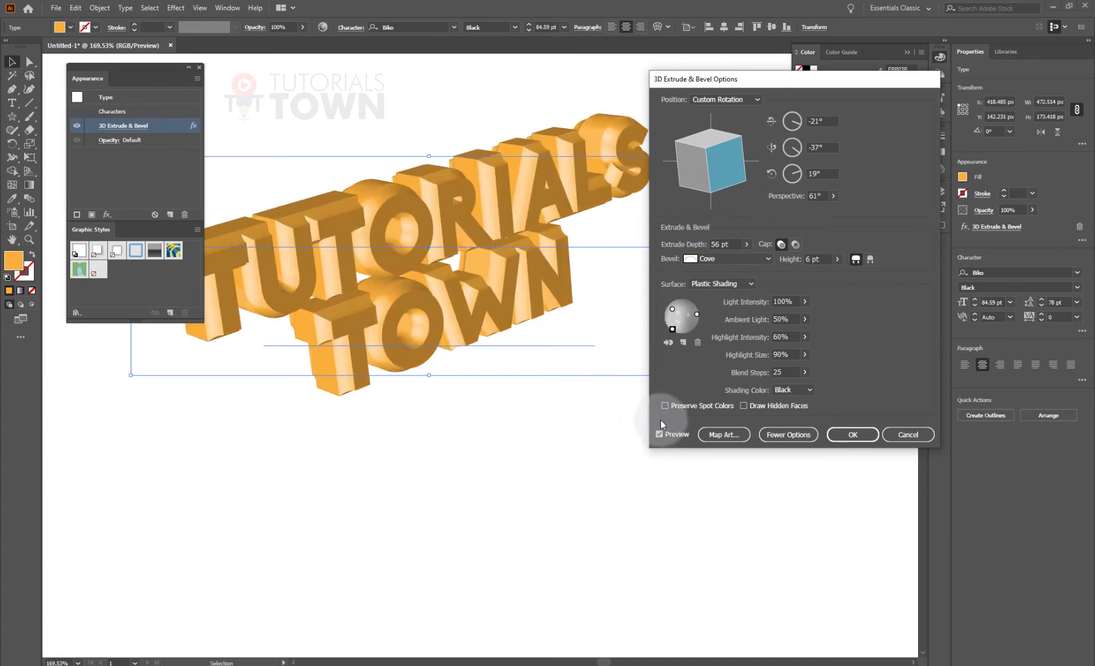
{"action": "left_click_drag", "start_coordinate": [673, 330], "coordinate": [684, 321]}
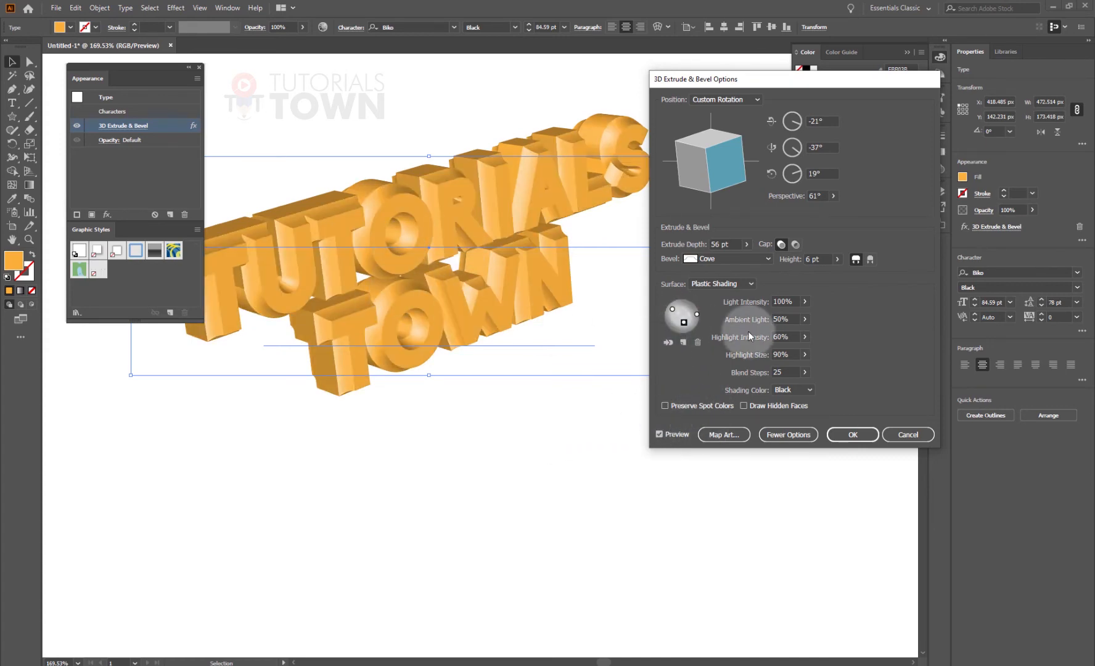
{"action": "left_click", "coordinate": [805, 301]}
{"action": "left_click_drag", "start_coordinate": [807, 316], "coordinate": [777, 316]}
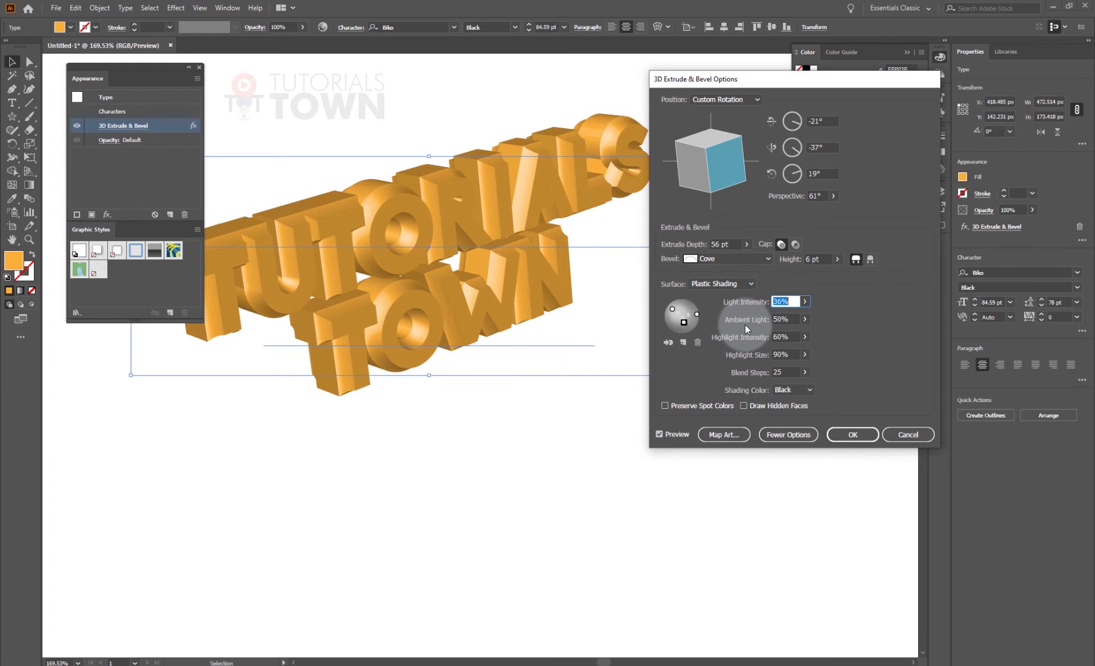
Try an ambient light of 0% on the lettering and settle on 25%.
{"action": "left_click_drag", "start_coordinate": [802, 322], "coordinate": [688, 349]}
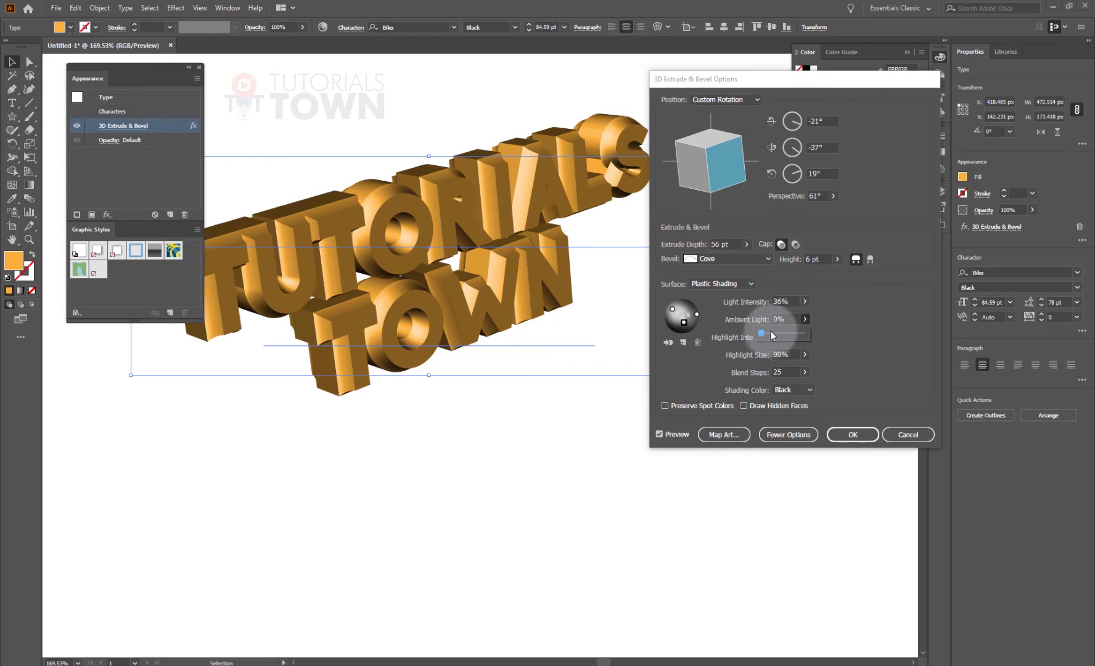
{"action": "left_click_drag", "start_coordinate": [762, 334], "coordinate": [771, 336]}
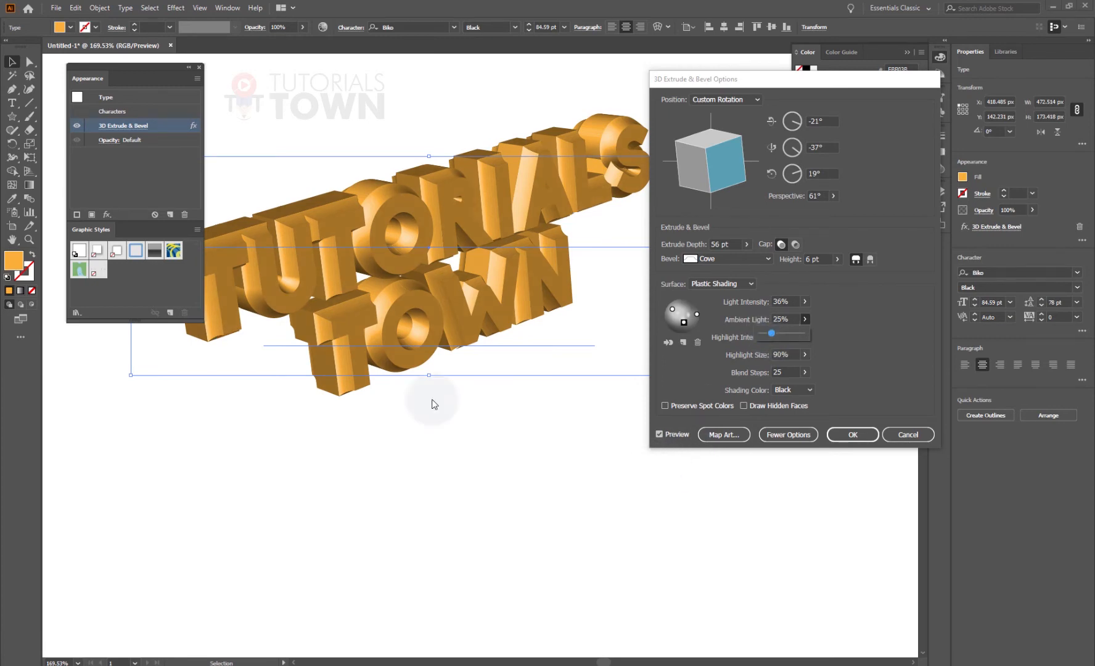
{"action": "left_click", "coordinate": [851, 343]}
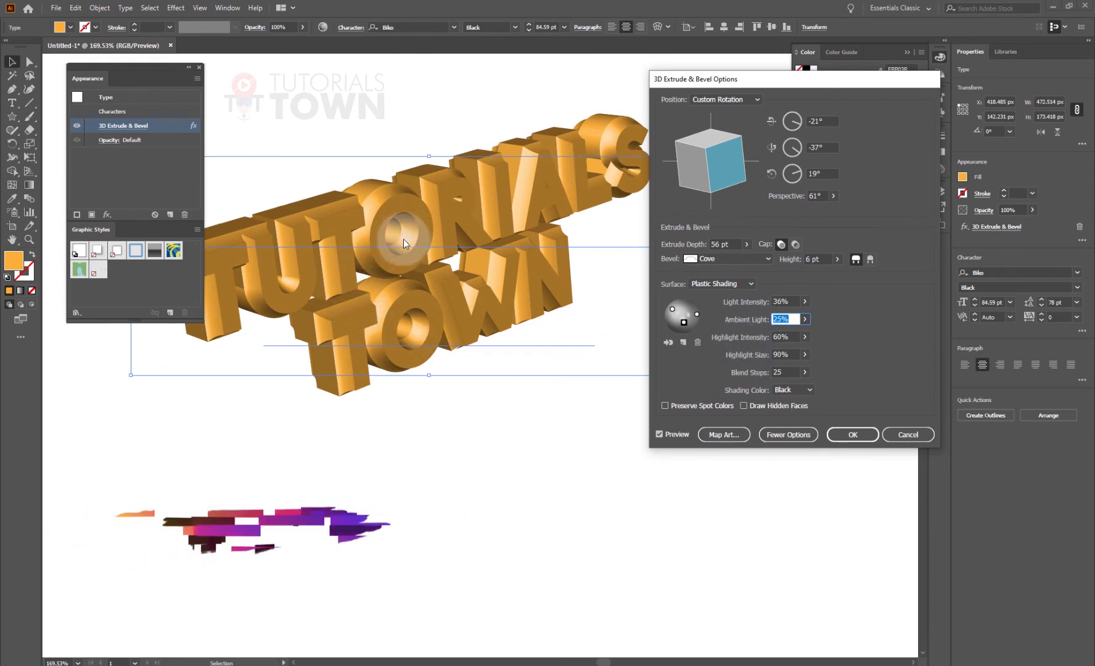
Reduce the highlight size of the plastic shading to 26%.
{"action": "left_click", "coordinate": [805, 336]}
{"action": "left_click", "coordinate": [842, 344]}
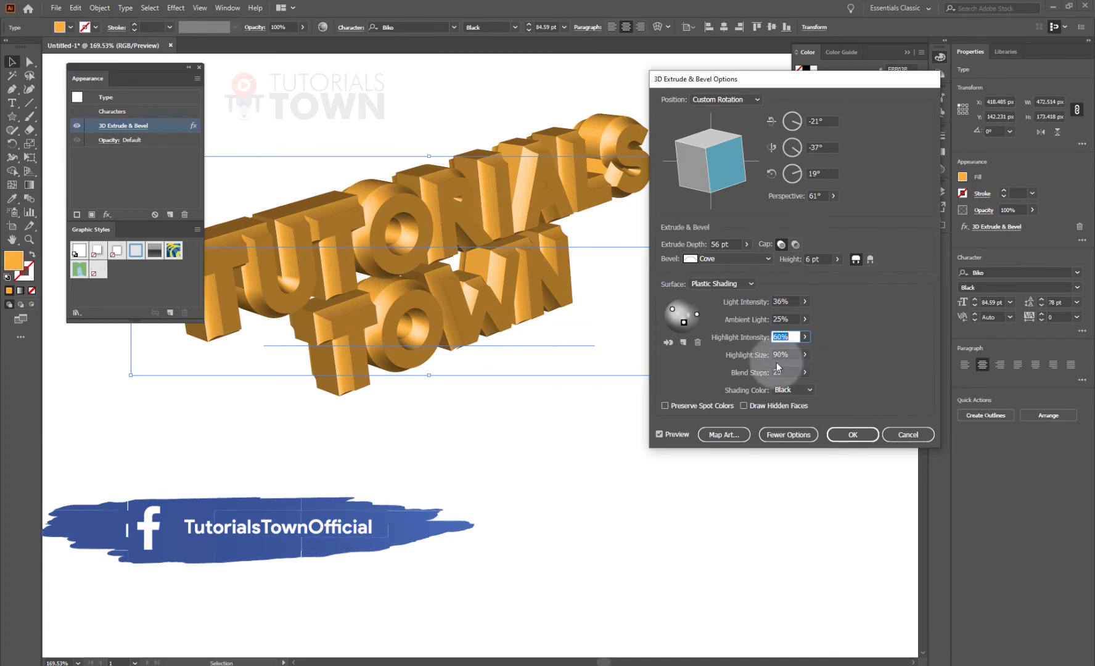
{"action": "left_click", "coordinate": [804, 354]}
{"action": "left_click_drag", "start_coordinate": [800, 369], "coordinate": [774, 370]}
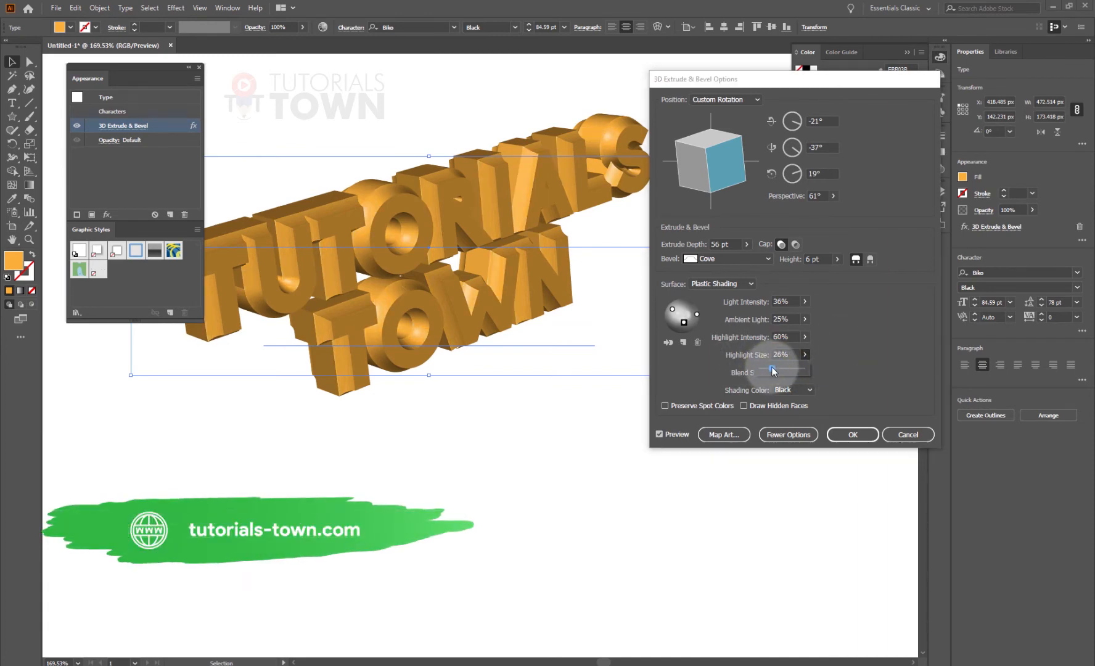
{"action": "left_click", "coordinate": [842, 371]}
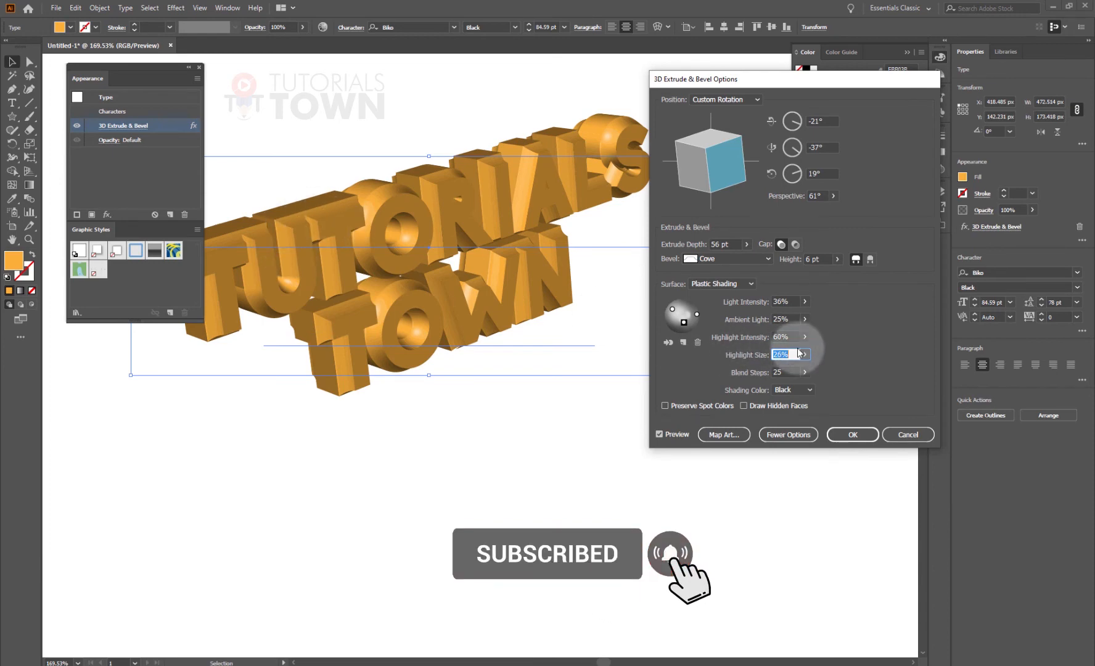
Try 100 blend steps for the shading and settle on 50.
{"action": "left_click", "coordinate": [805, 371]}
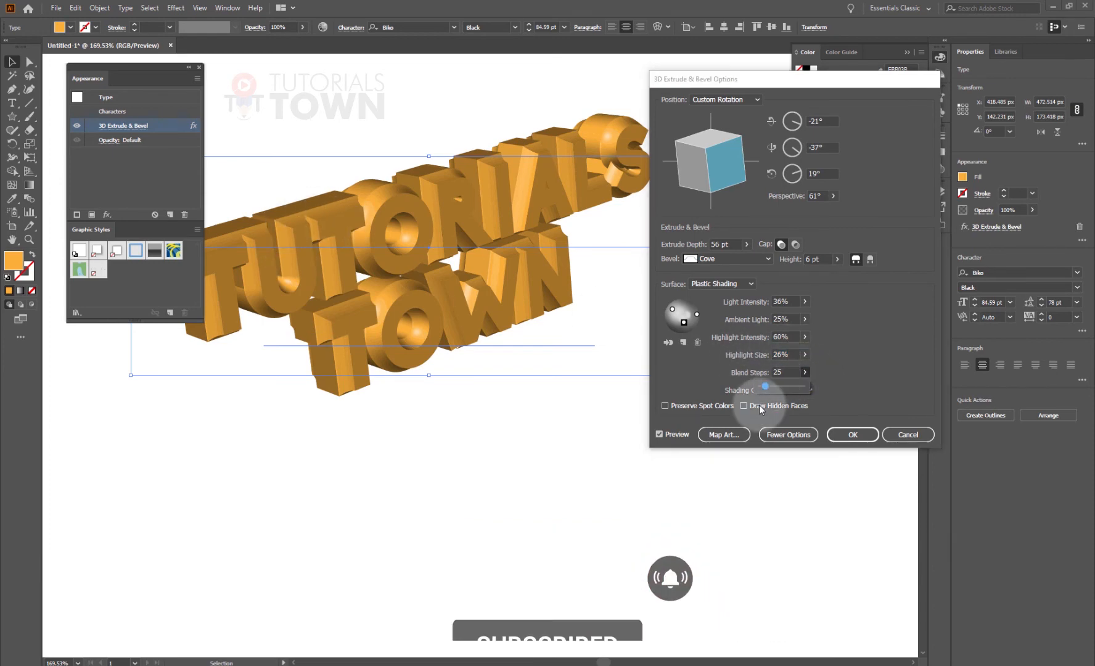
{"action": "left_click_drag", "start_coordinate": [769, 389], "coordinate": [782, 388]}
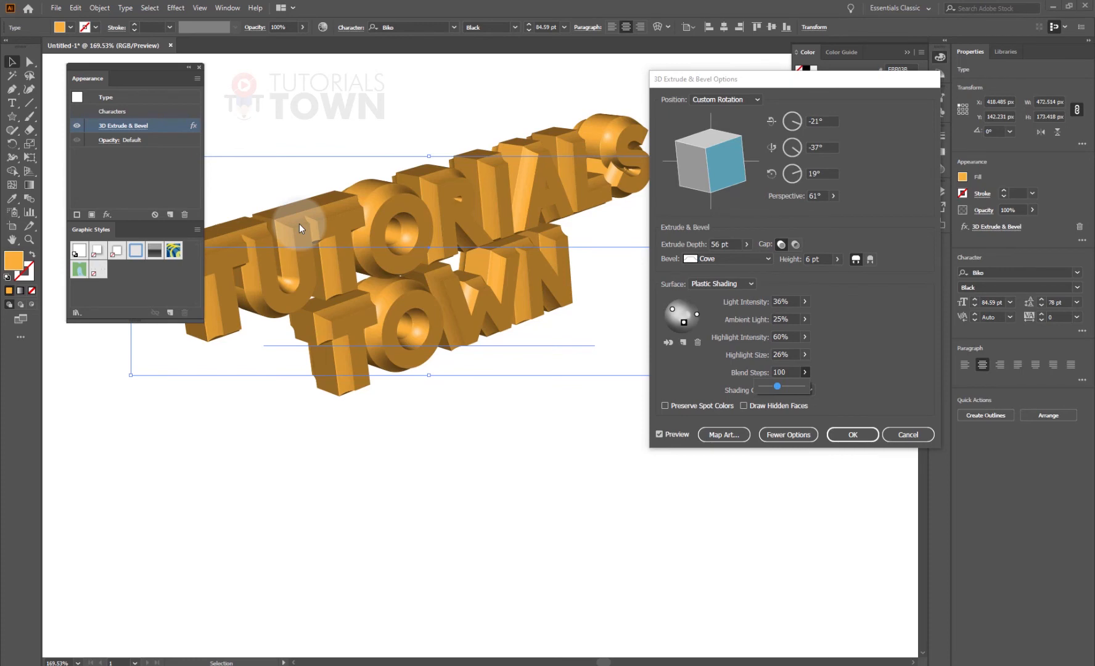
{"action": "left_click", "coordinate": [807, 373]}
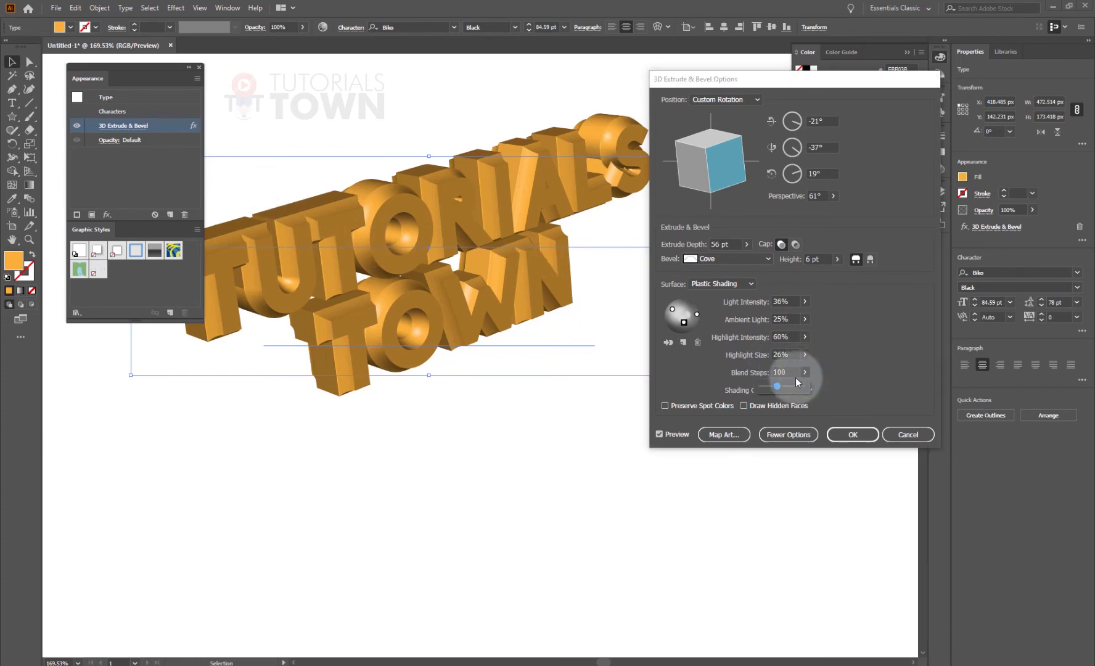
{"action": "left_click_drag", "start_coordinate": [793, 372], "coordinate": [762, 362]}
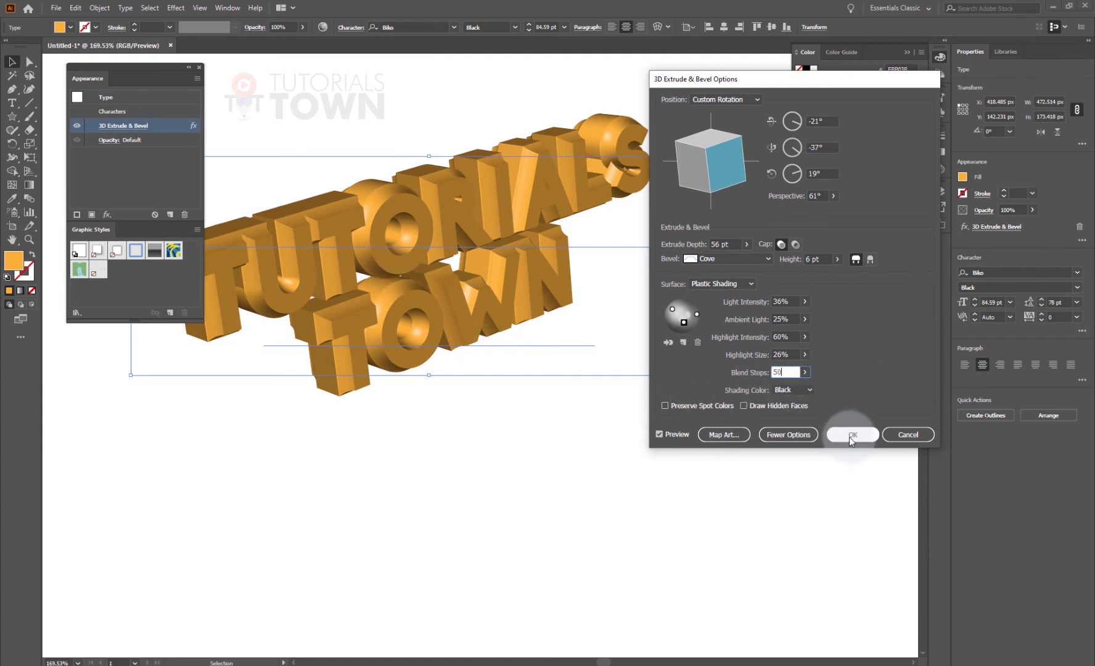
Rotate the lettering to about -16°, -38° and 12° and apply the 3D Extrude & Bevel settings.
{"action": "left_click_drag", "start_coordinate": [682, 140], "coordinate": [683, 137]}
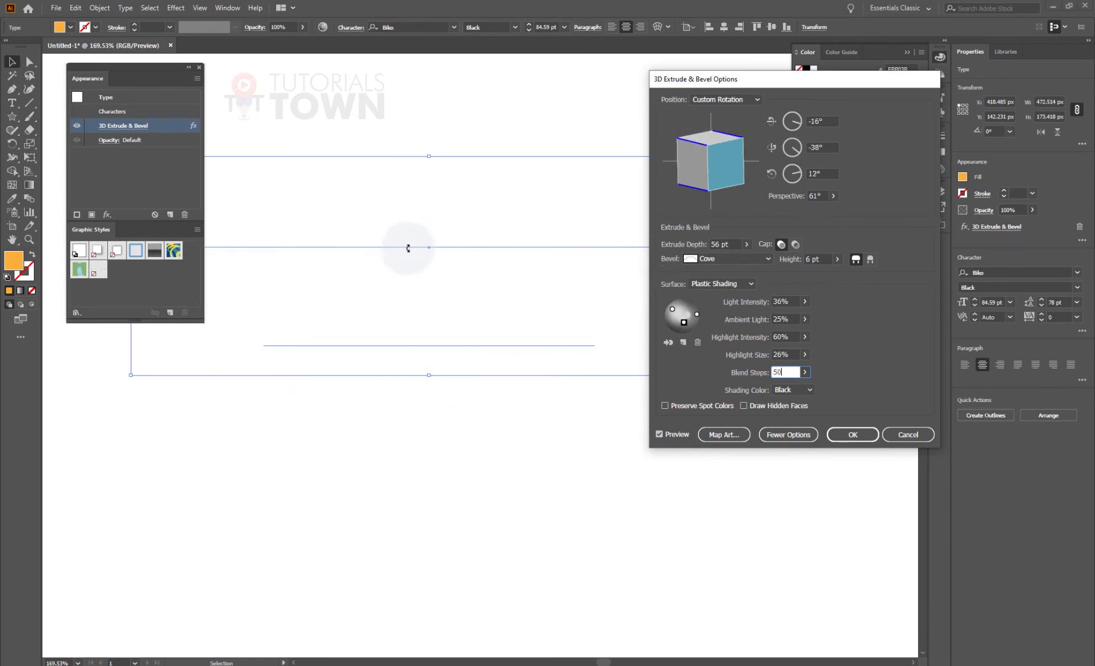
{"action": "left_click", "coordinate": [843, 435]}
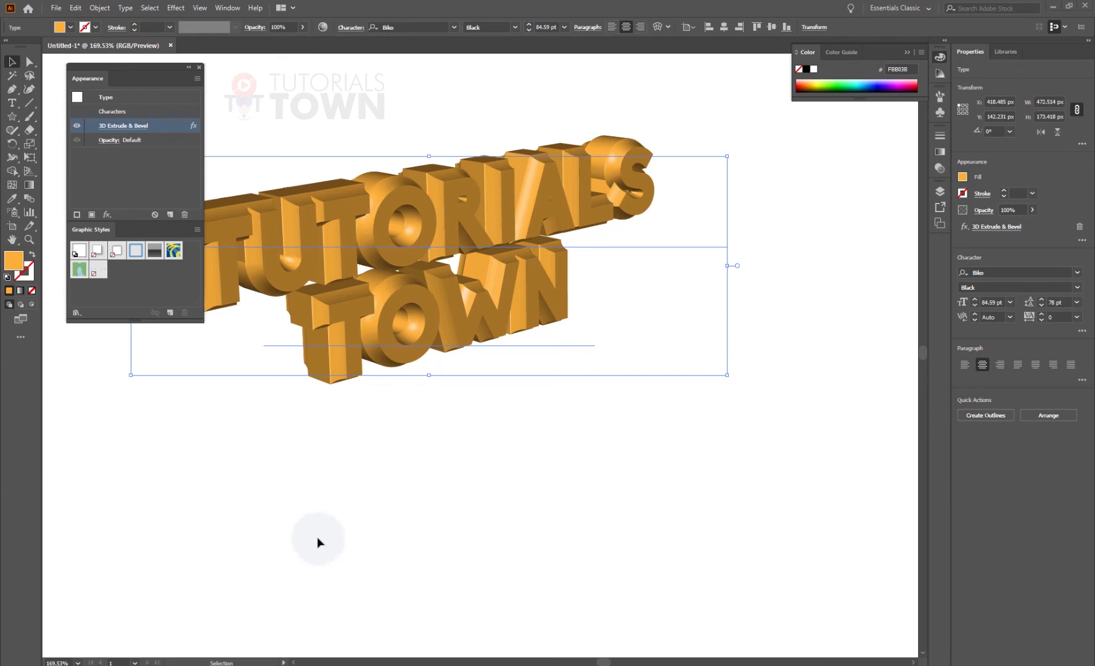
Move the 3D lettering up the artboard, duplicate it below the original and replace the copy's text with 2021.
{"action": "left_click_drag", "start_coordinate": [378, 349], "coordinate": [336, 295]}
{"action": "left_click_drag", "start_coordinate": [275, 274], "coordinate": [233, 419]}
{"action": "left_click", "coordinate": [232, 427]}
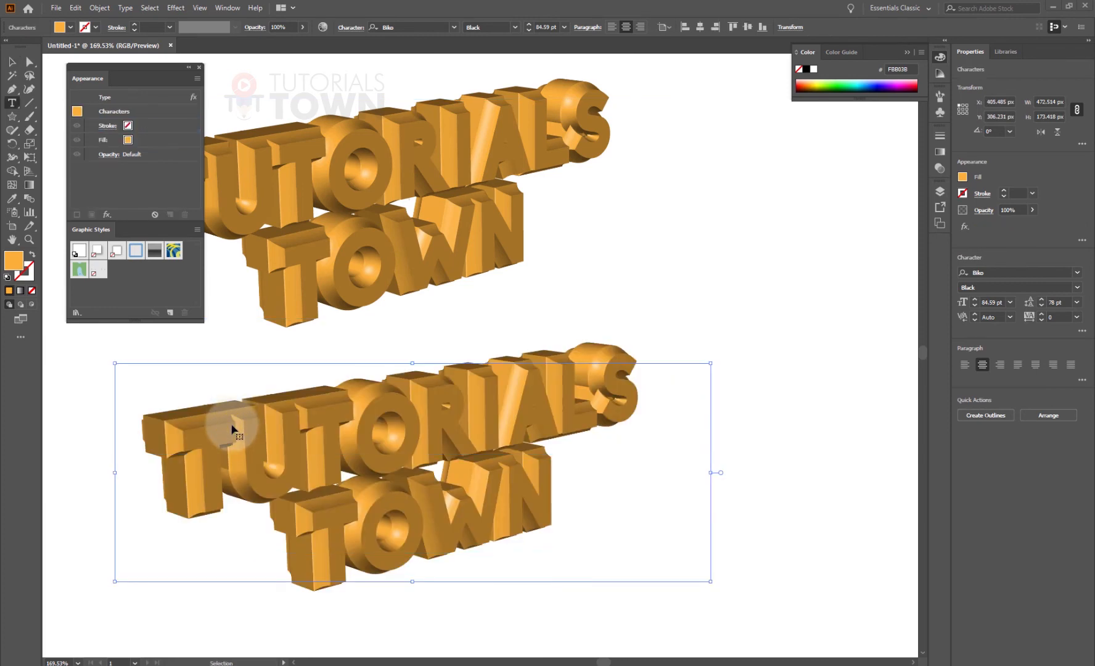
{"action": "key", "text": "ctrl+a"}
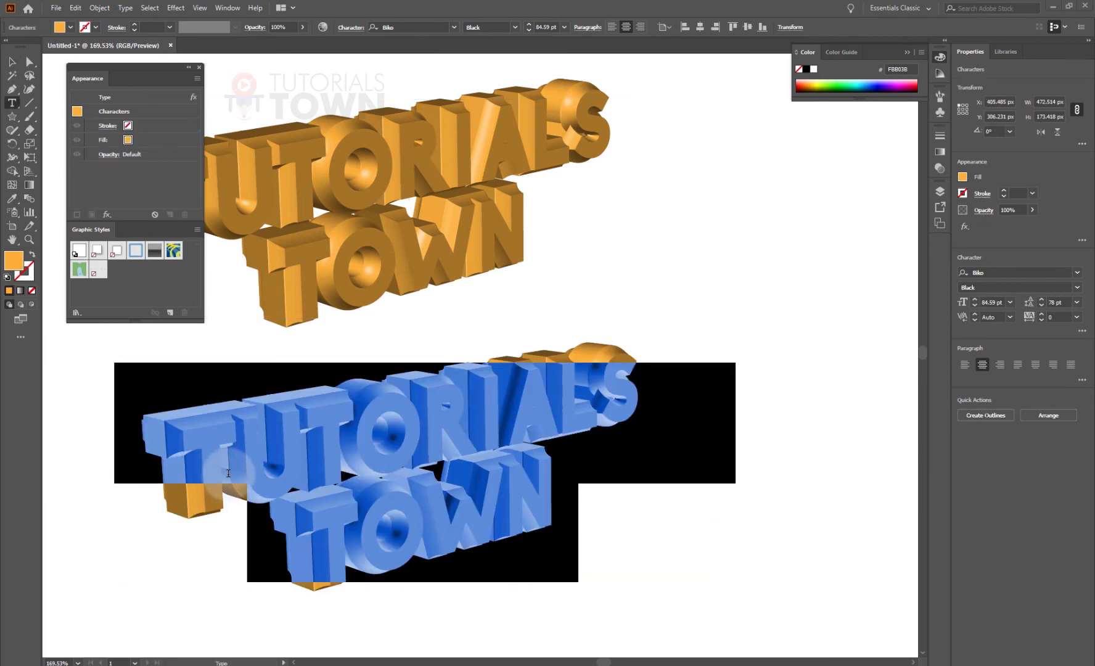
{"action": "type", "text": "2021"}
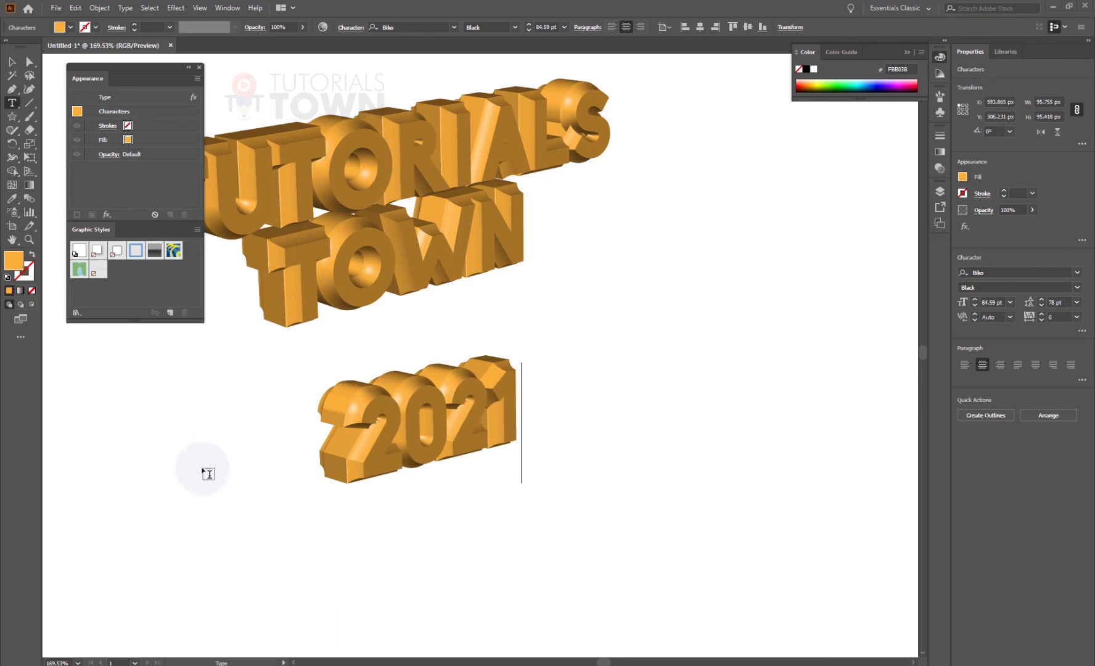
{"action": "left_click", "coordinate": [13, 61]}
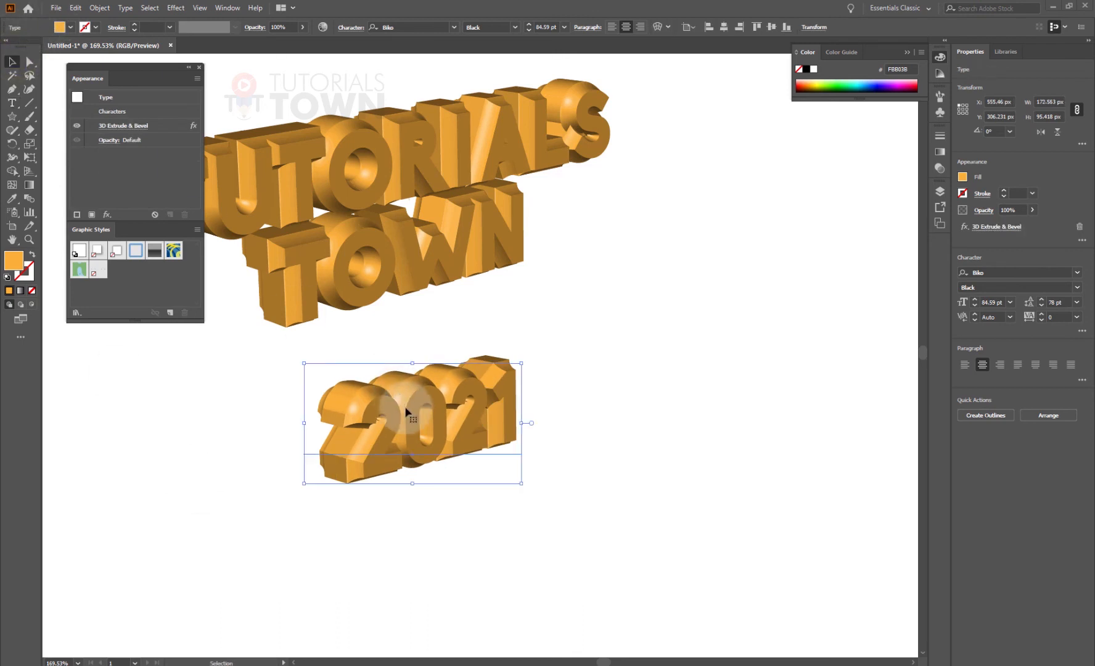
Duplicate the 3D 2021 to about X 721 px, Y 277 px and replace the copy's text with 0.
{"action": "left_click_drag", "start_coordinate": [400, 418], "coordinate": [584, 406]}
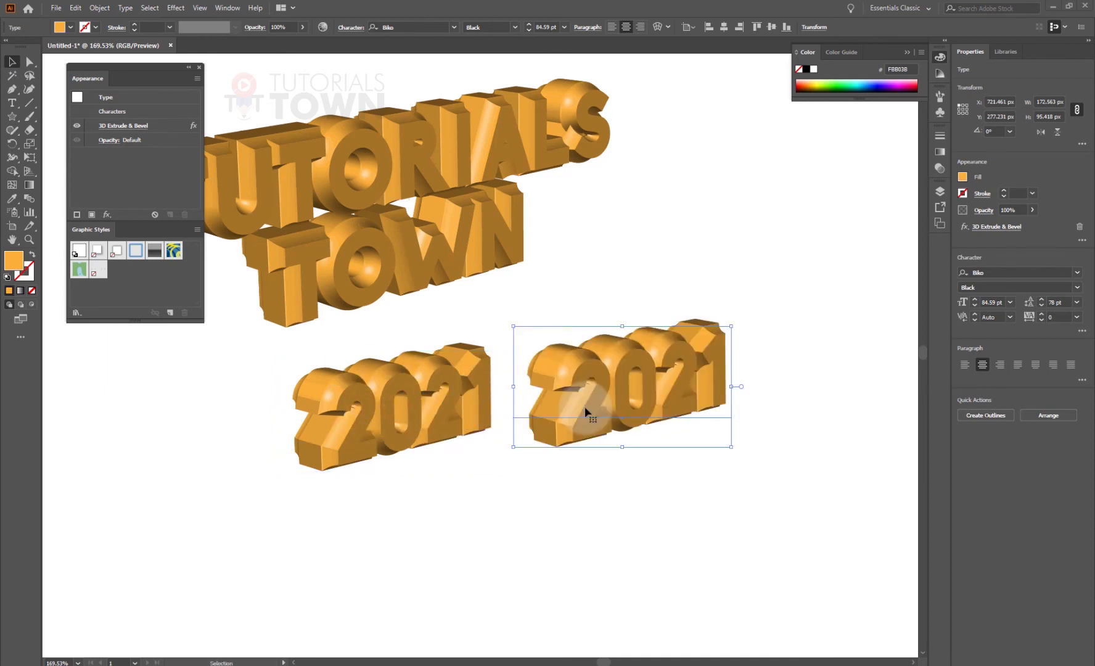
{"action": "double_click", "coordinate": [589, 400]}
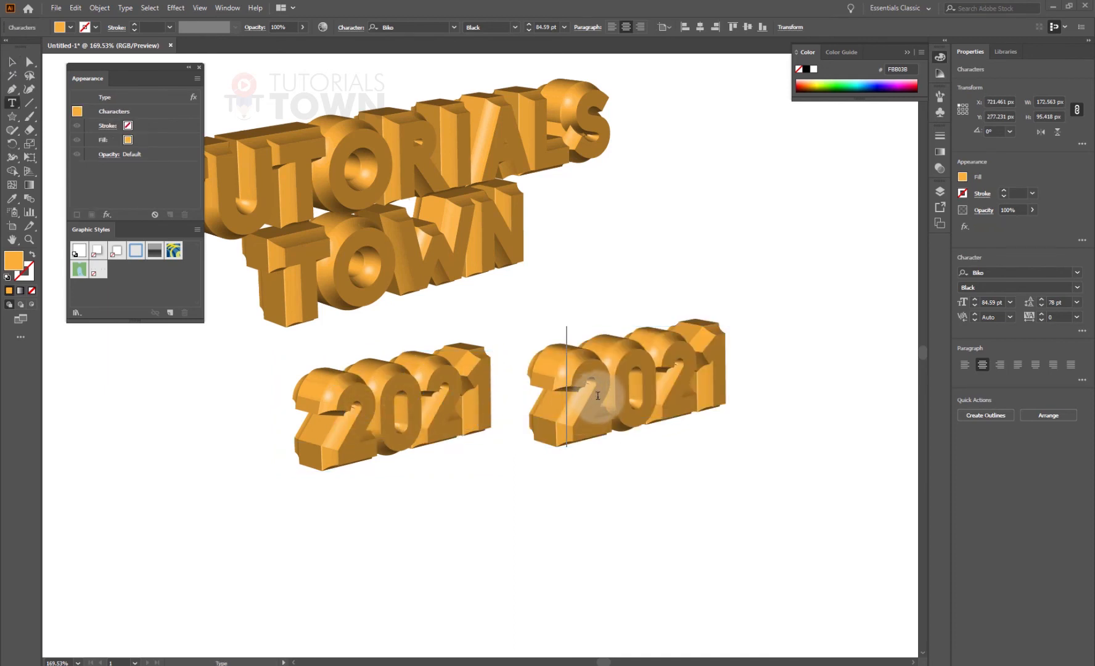
{"action": "left_click_drag", "start_coordinate": [633, 381], "coordinate": [691, 366]}
{"action": "key", "text": "ctrl+a"}
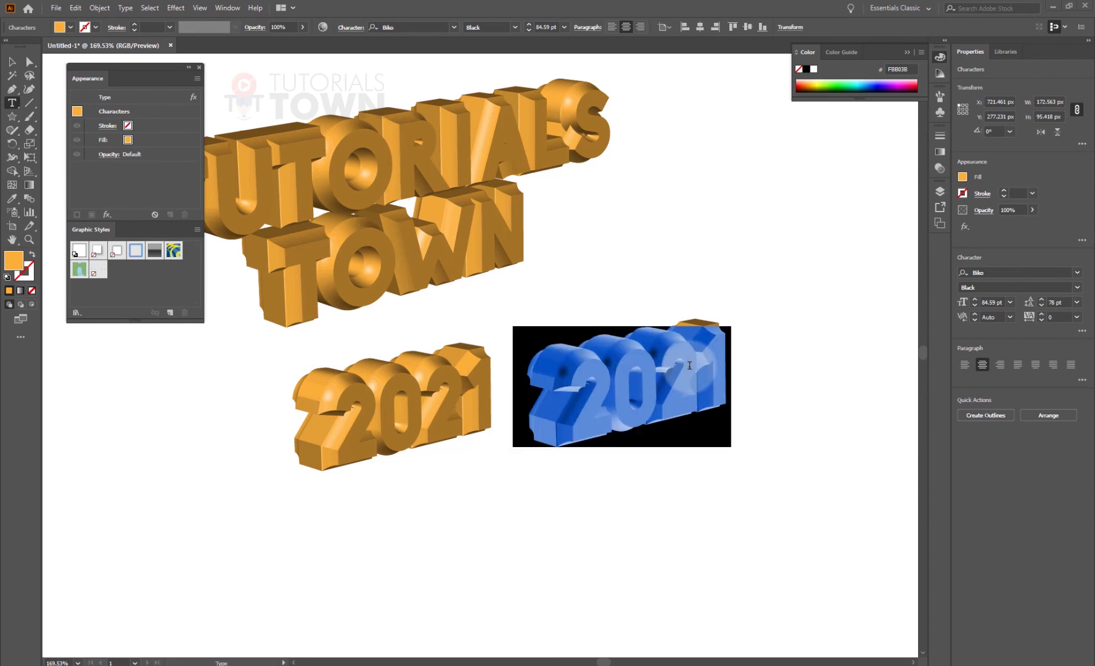
{"action": "type", "text": "0"}
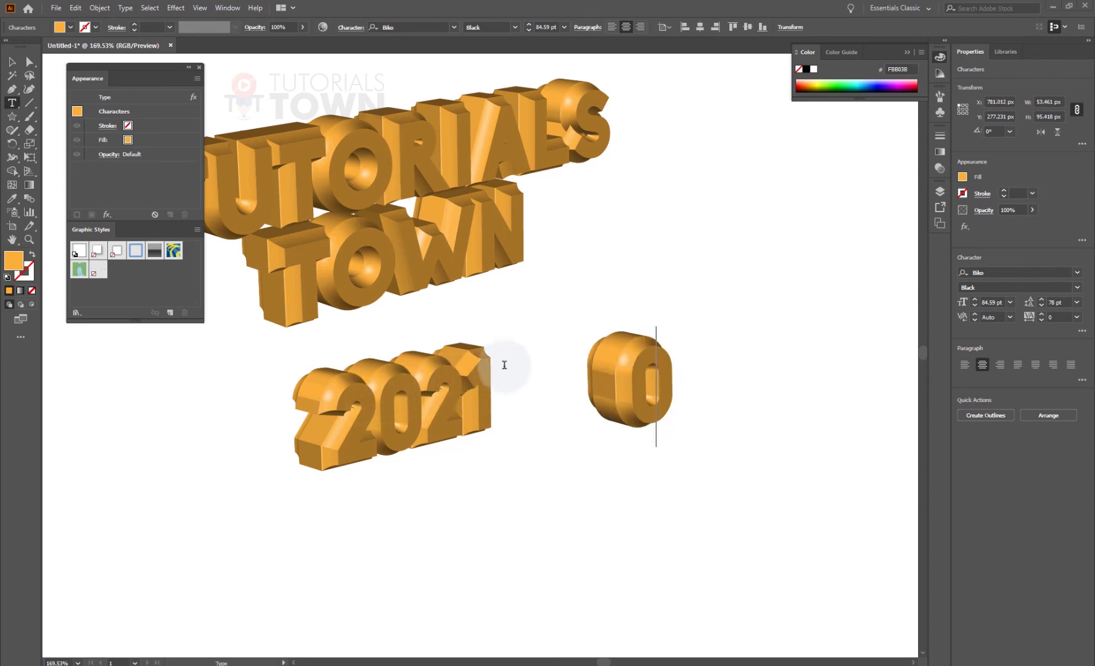
Shorten the original 2021 text to its first digit, 2, and leave text editing.
{"action": "left_click", "coordinate": [399, 386]}
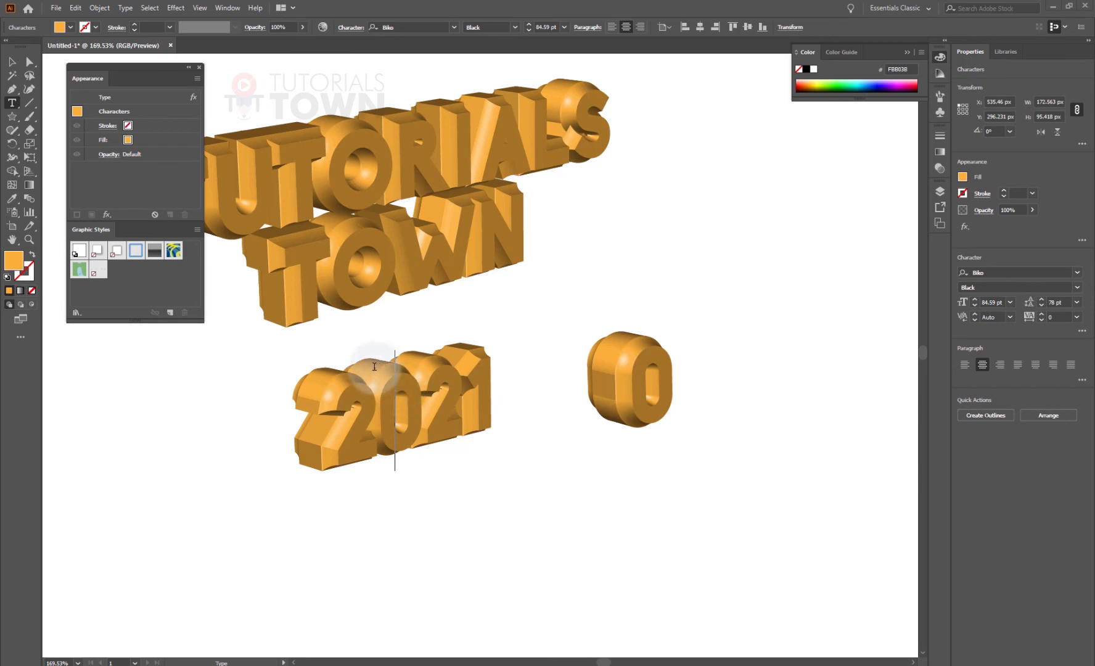
{"action": "key", "text": "Delete"}
{"action": "key", "text": "Delete"}
{"action": "key", "text": "BackSpace"}
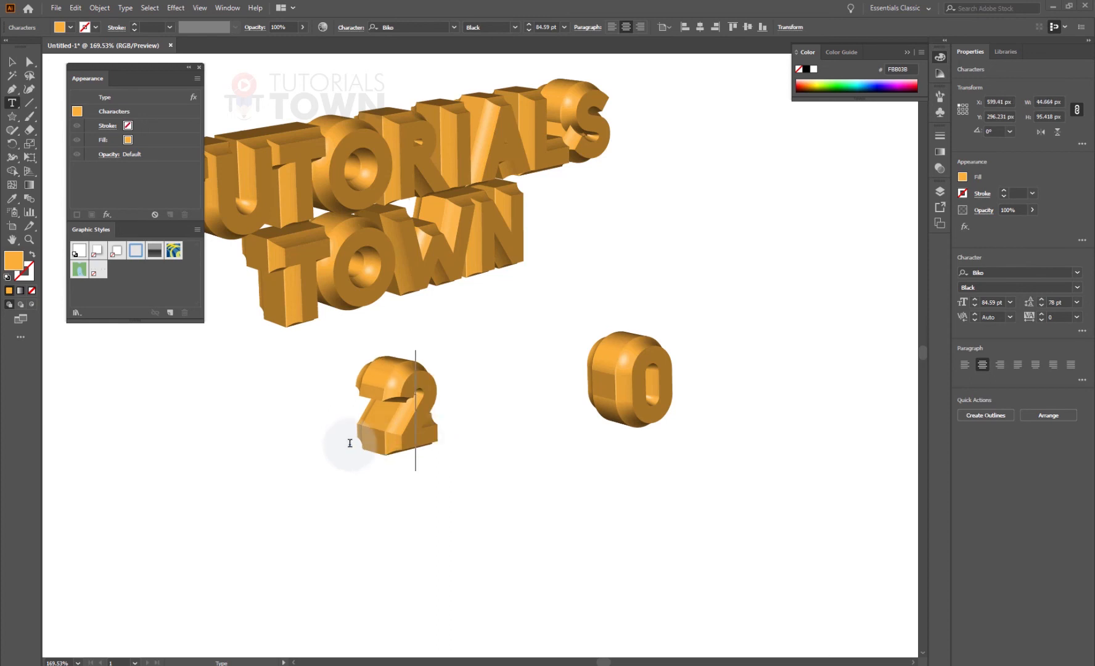
{"action": "left_click", "coordinate": [12, 61]}
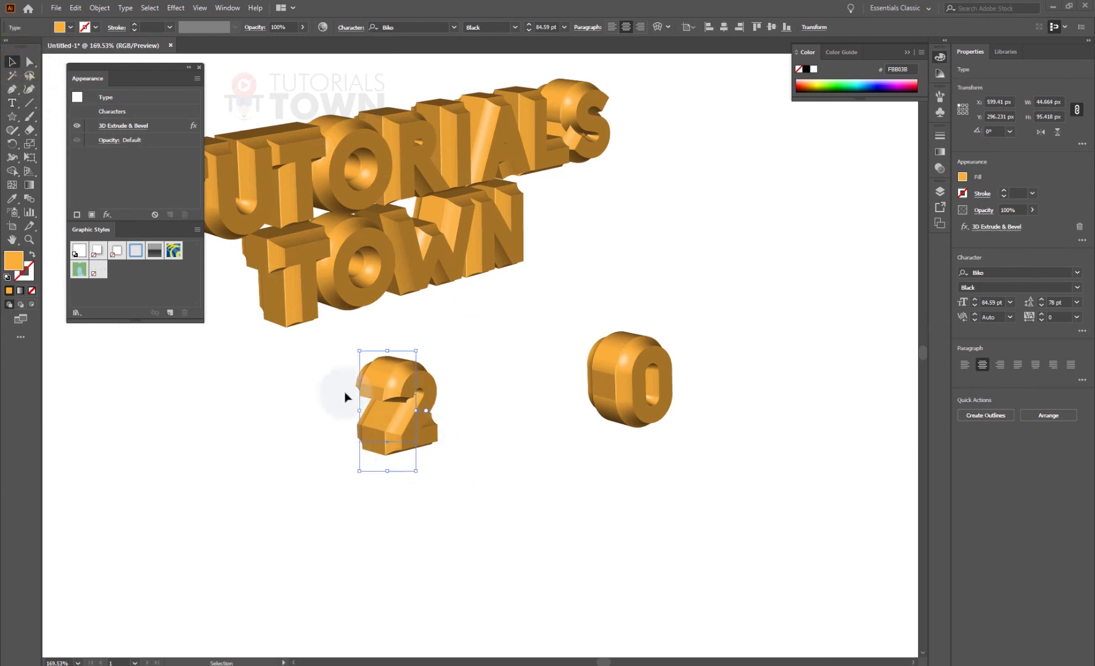
Duplicate the 3D digit 2 twice in a row below and change the right-hand copy to 1.
{"action": "left_click_drag", "start_coordinate": [403, 420], "coordinate": [622, 540]}
{"action": "double_click", "coordinate": [618, 538]}
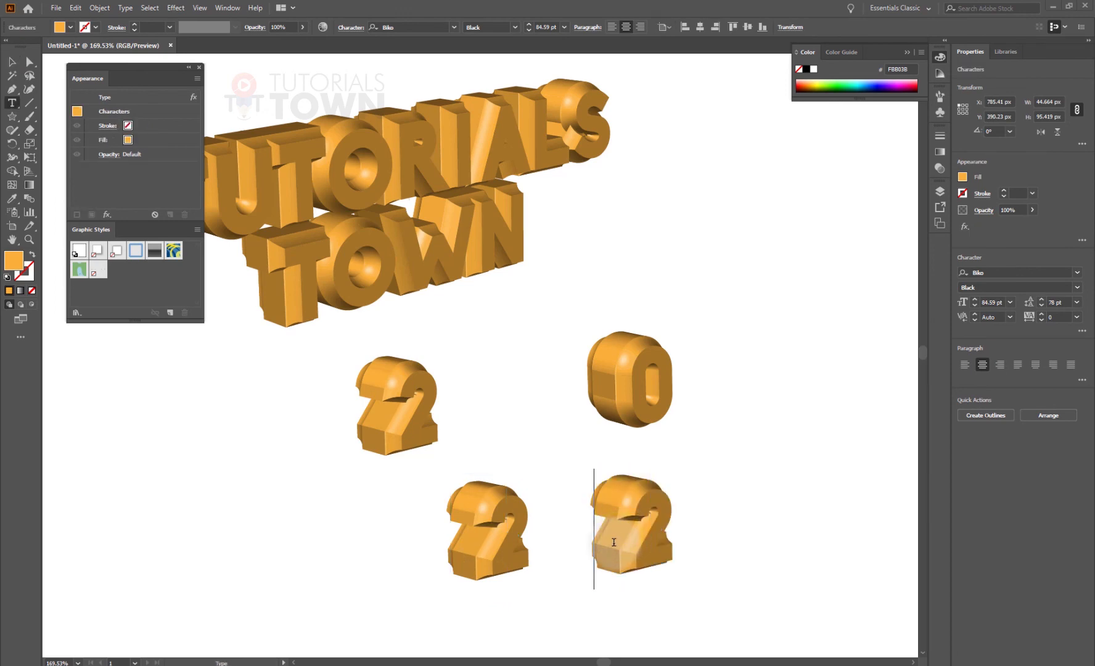
{"action": "key", "text": "ctrl+a"}
{"action": "type", "text": "1"}
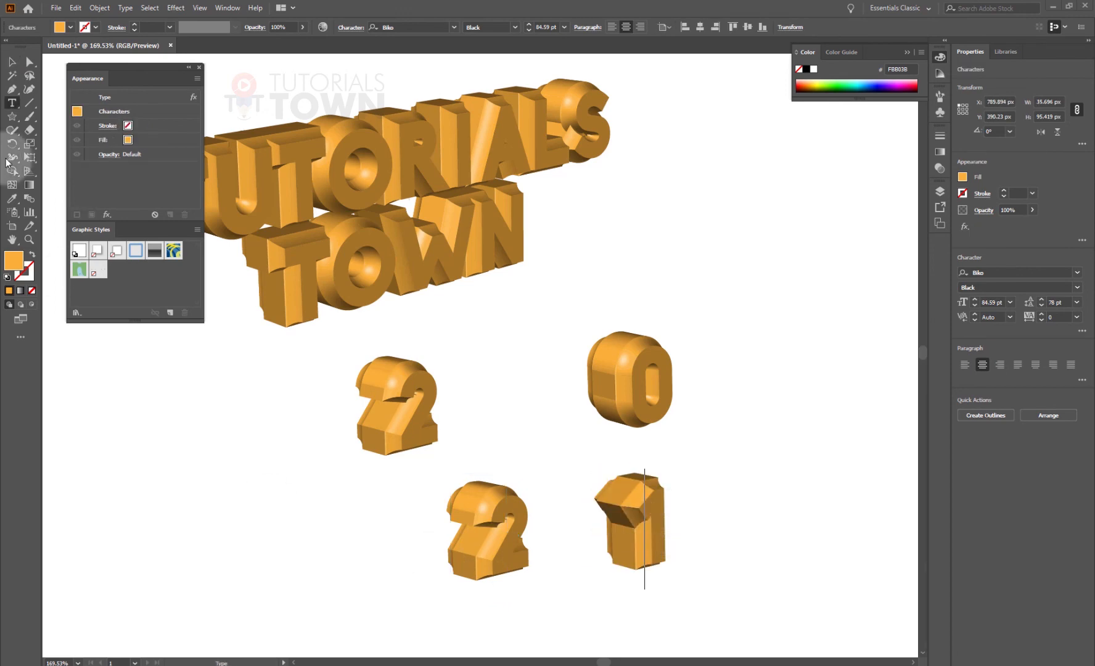
Place the first 2 and the 0 side by side below the lettering and fill the 0 with teal 3DF9C7.
{"action": "left_click", "coordinate": [12, 62]}
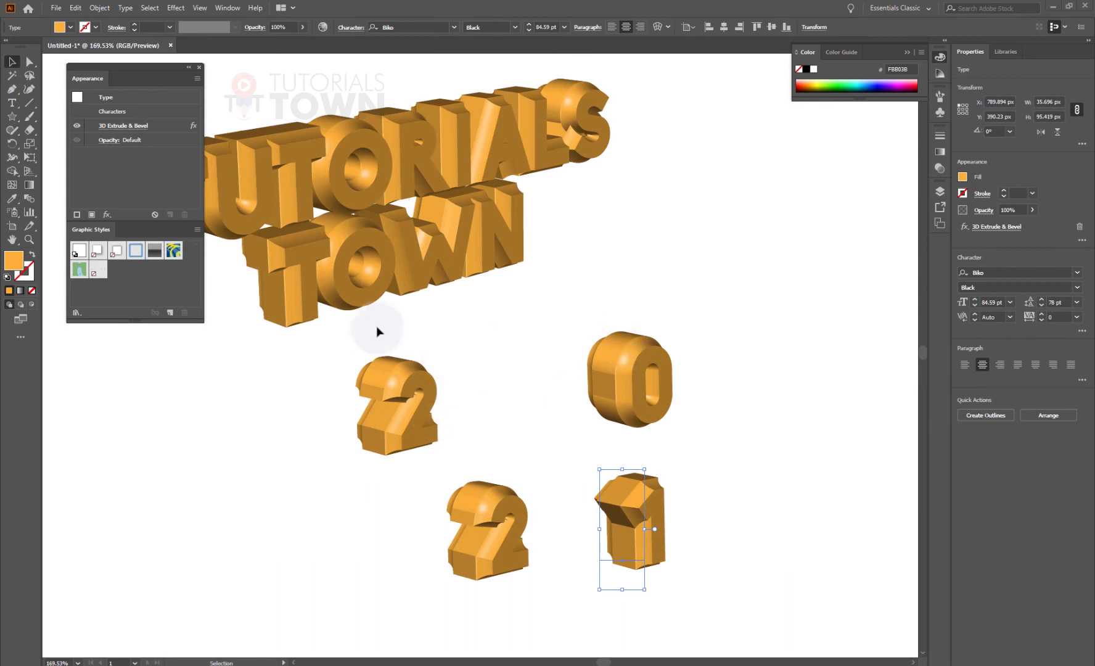
{"action": "left_click_drag", "start_coordinate": [406, 408], "coordinate": [352, 422]}
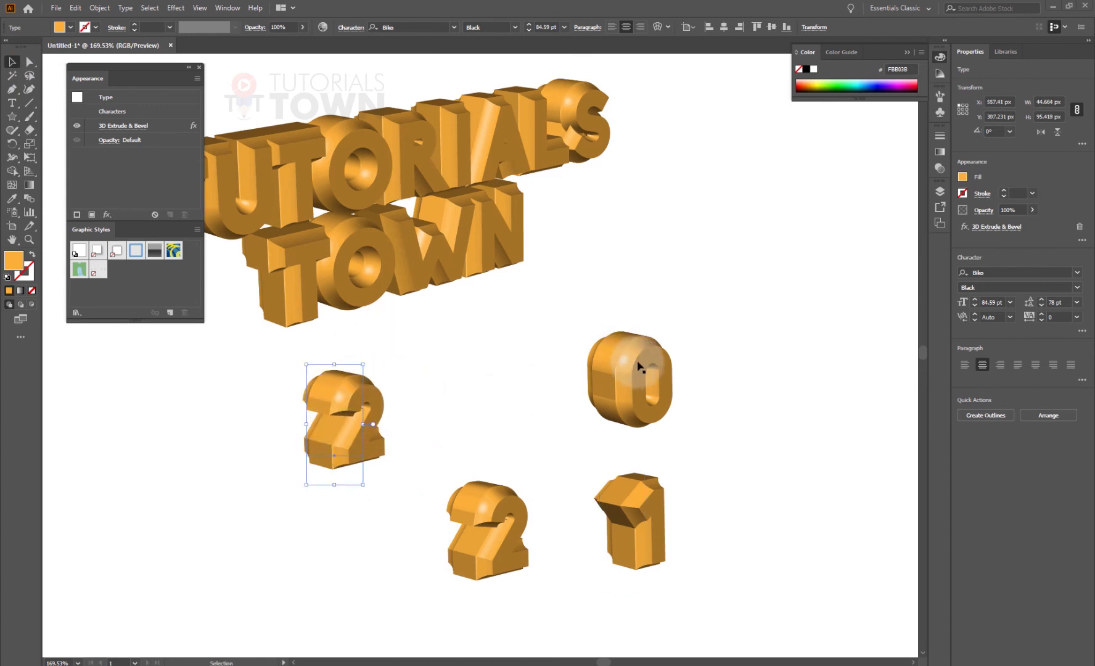
{"action": "left_click_drag", "start_coordinate": [640, 367], "coordinate": [453, 426]}
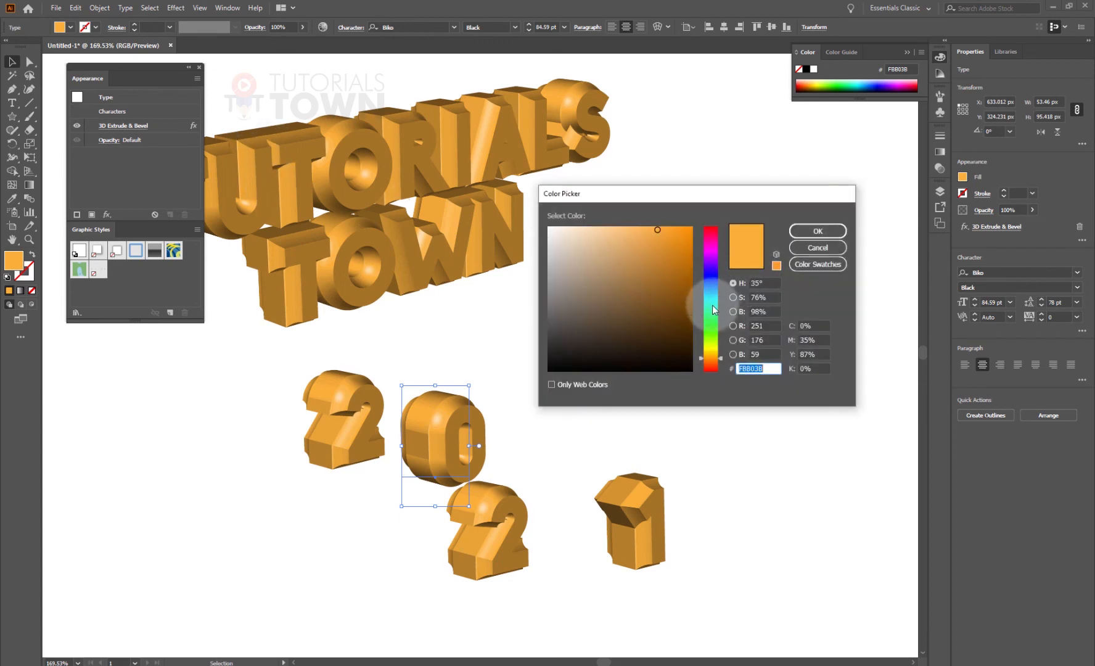
{"action": "left_click", "coordinate": [711, 306]}
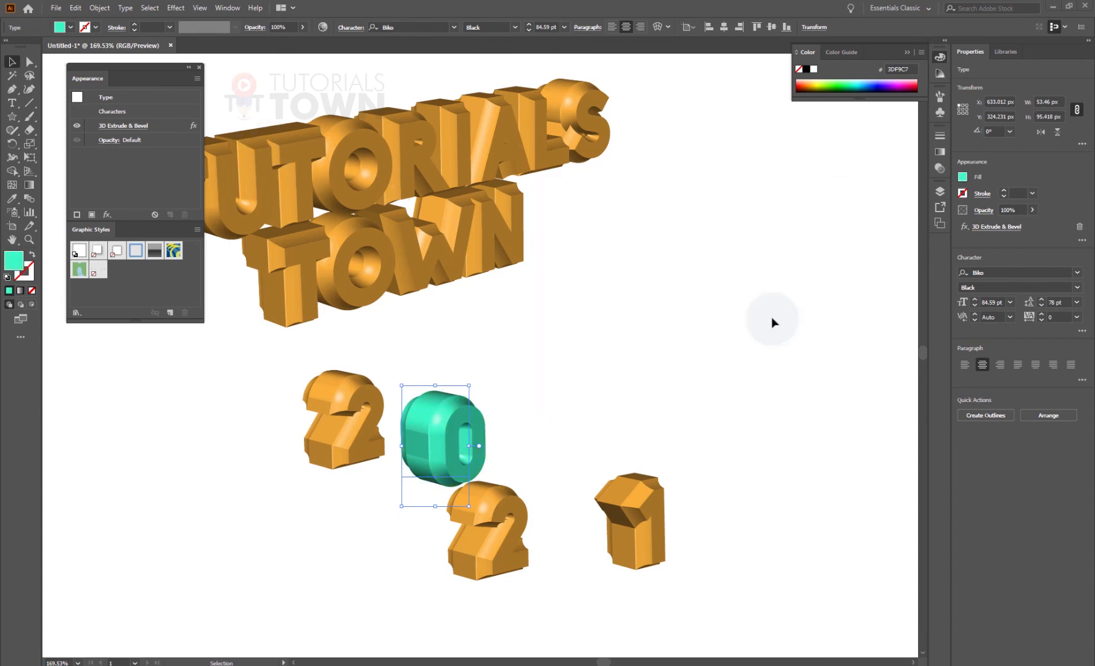
Move the second 2 to the right of the 0, about X 739 px, and fill it with blue 3D7BF9.
{"action": "left_click_drag", "start_coordinate": [521, 550], "coordinate": [598, 457]}
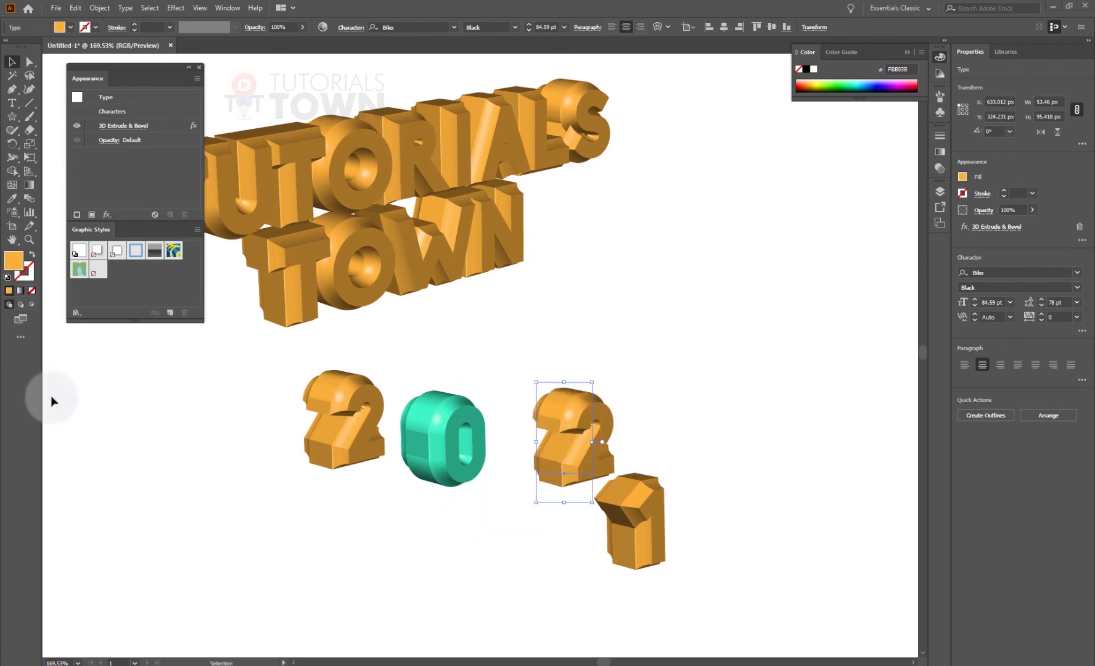
{"action": "double_click", "coordinate": [15, 266]}
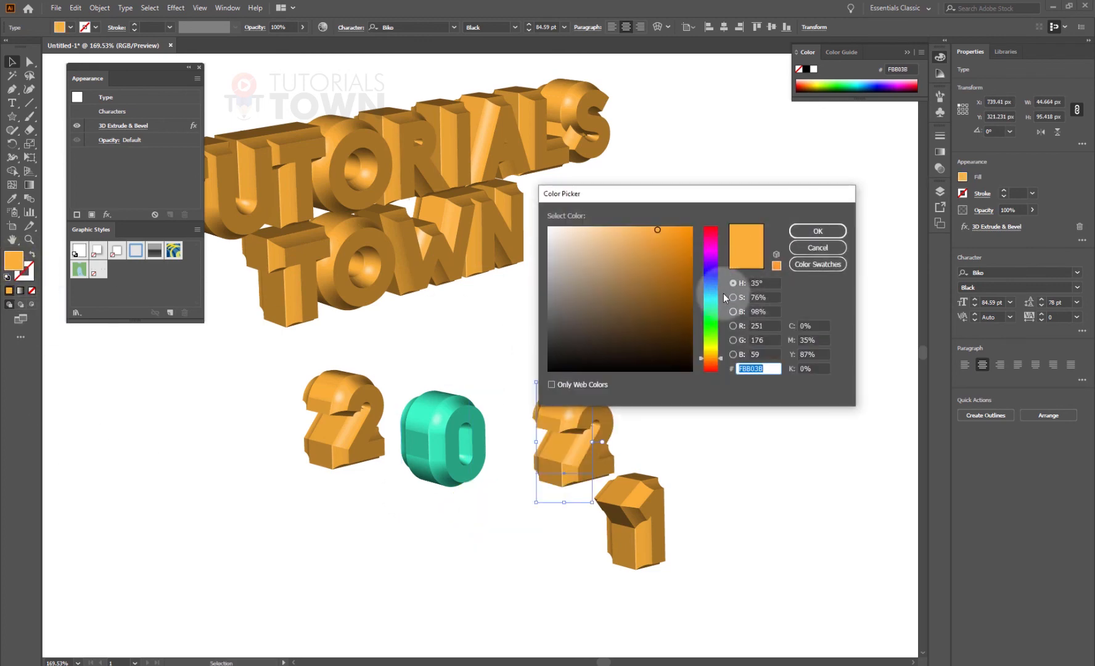
{"action": "left_click", "coordinate": [710, 282]}
{"action": "left_click", "coordinate": [815, 233]}
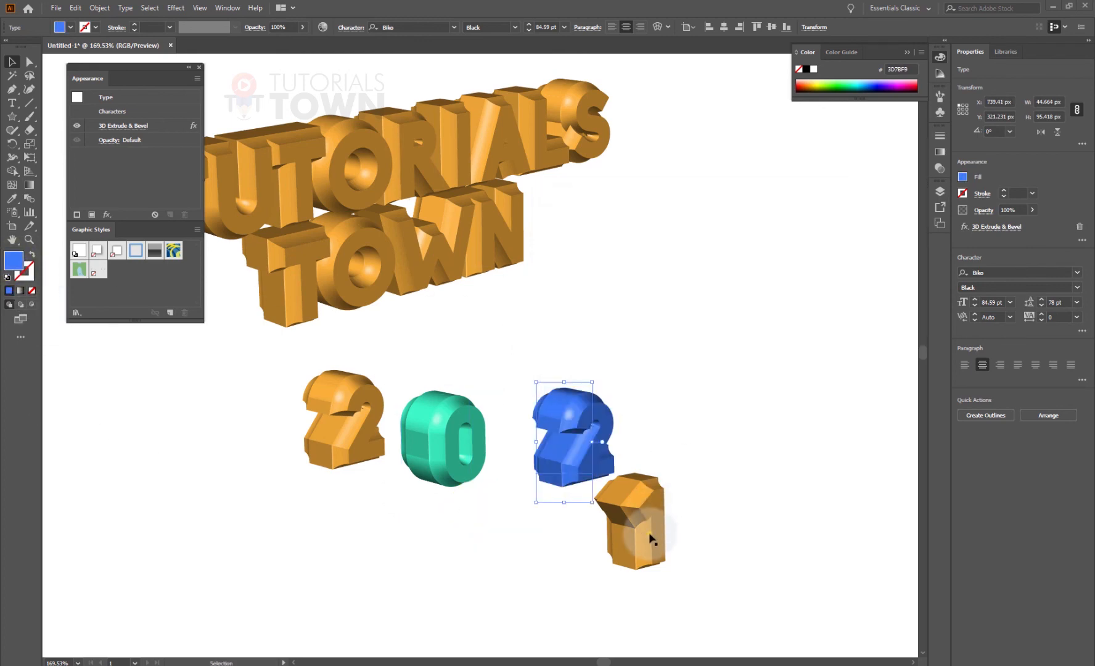
Move the 1 beside the blue 2, to about X 817 px, Y 303 px, and fill it with magenta F93DF4.
{"action": "left_click_drag", "start_coordinate": [652, 532], "coordinate": [686, 425]}
{"action": "double_click", "coordinate": [13, 261]}
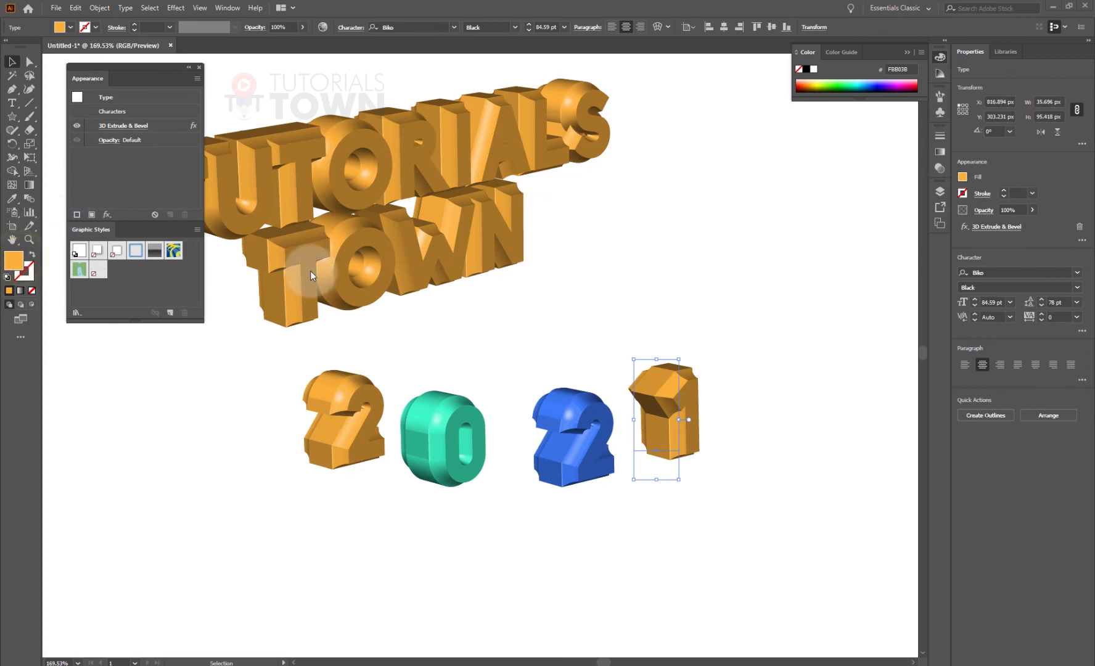
{"action": "left_click", "coordinate": [710, 249]}
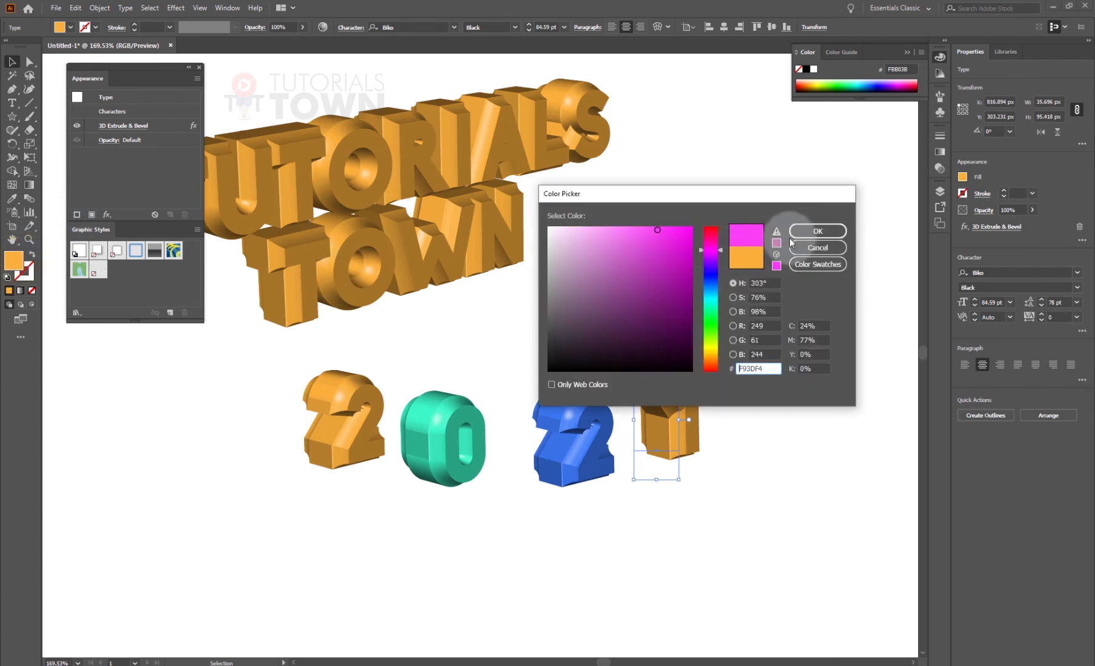
{"action": "left_click", "coordinate": [815, 232]}
Fill the first 2 with lime green D0F93D.
{"action": "left_click", "coordinate": [355, 408]}
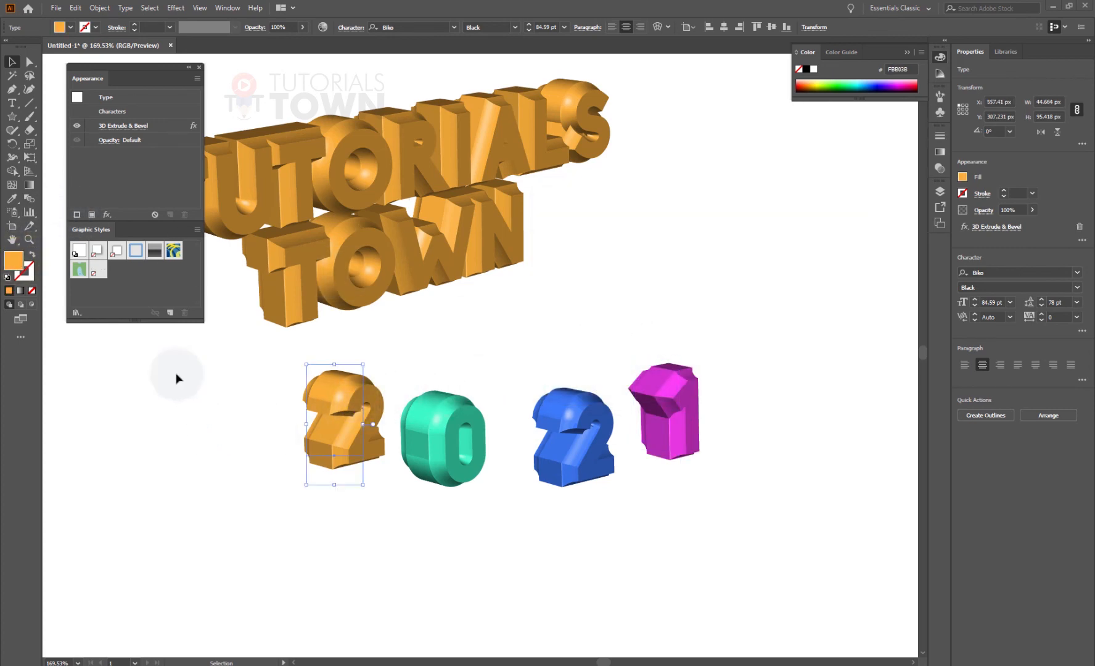
{"action": "double_click", "coordinate": [15, 263]}
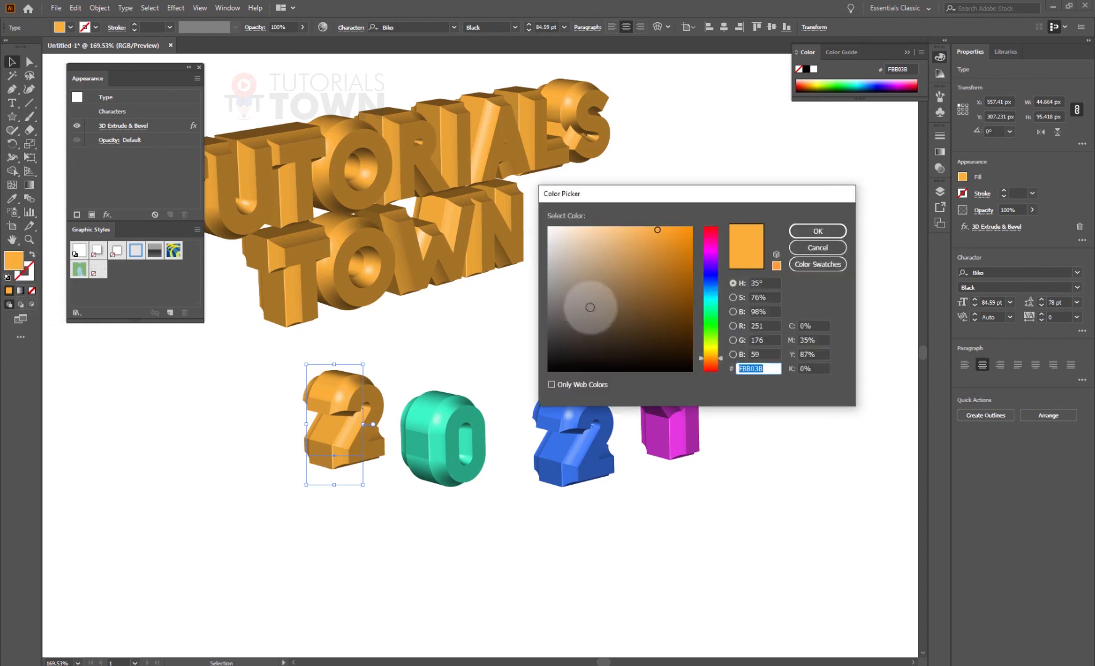
{"action": "left_click", "coordinate": [710, 341]}
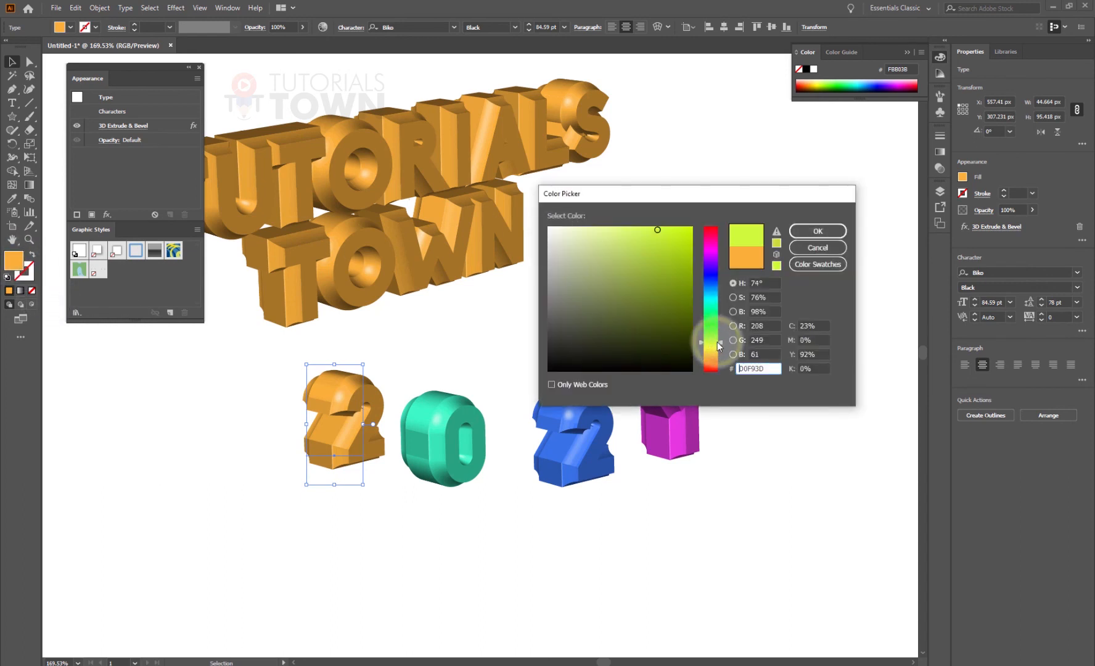
{"action": "left_click", "coordinate": [818, 231]}
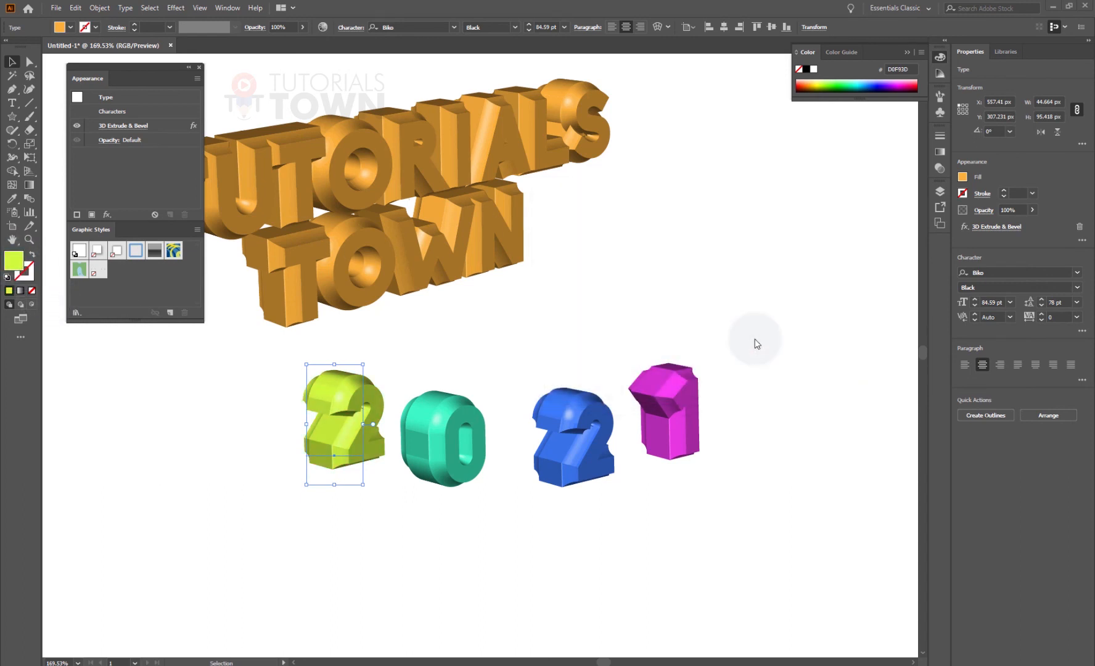
Nudge the teal 0 slightly and rotate its 3D Extrude & Bevel effect to about 39°, -27°, 13° with the preview on.
{"action": "left_click", "coordinate": [467, 455]}
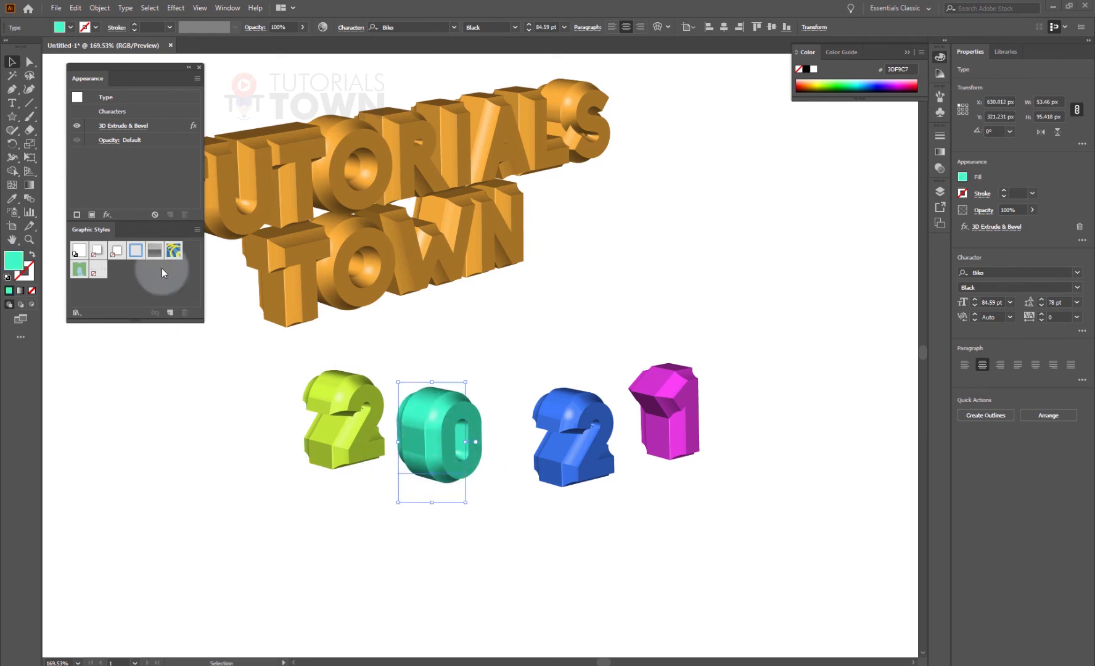
{"action": "left_click", "coordinate": [124, 125]}
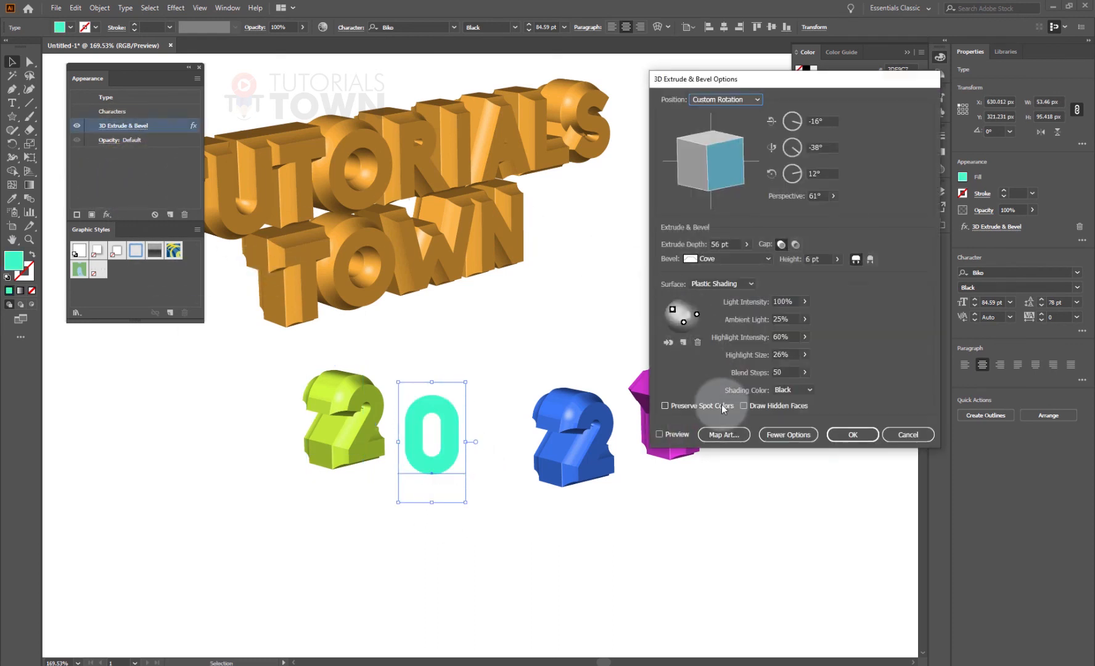
{"action": "left_click", "coordinate": [659, 434]}
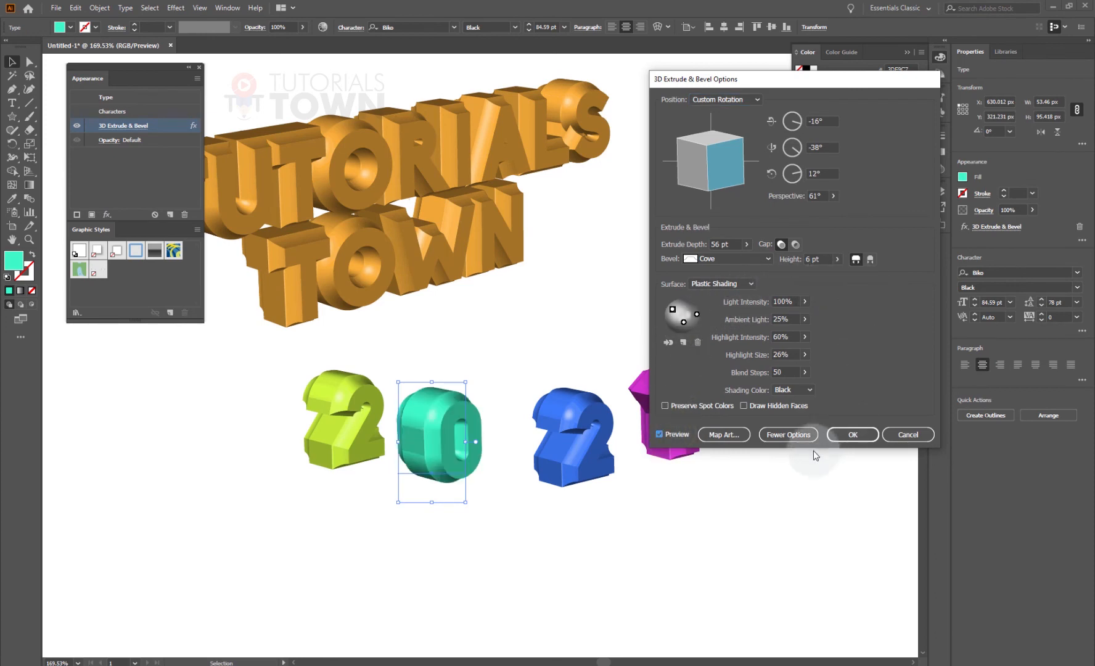
{"action": "left_click", "coordinate": [788, 435]}
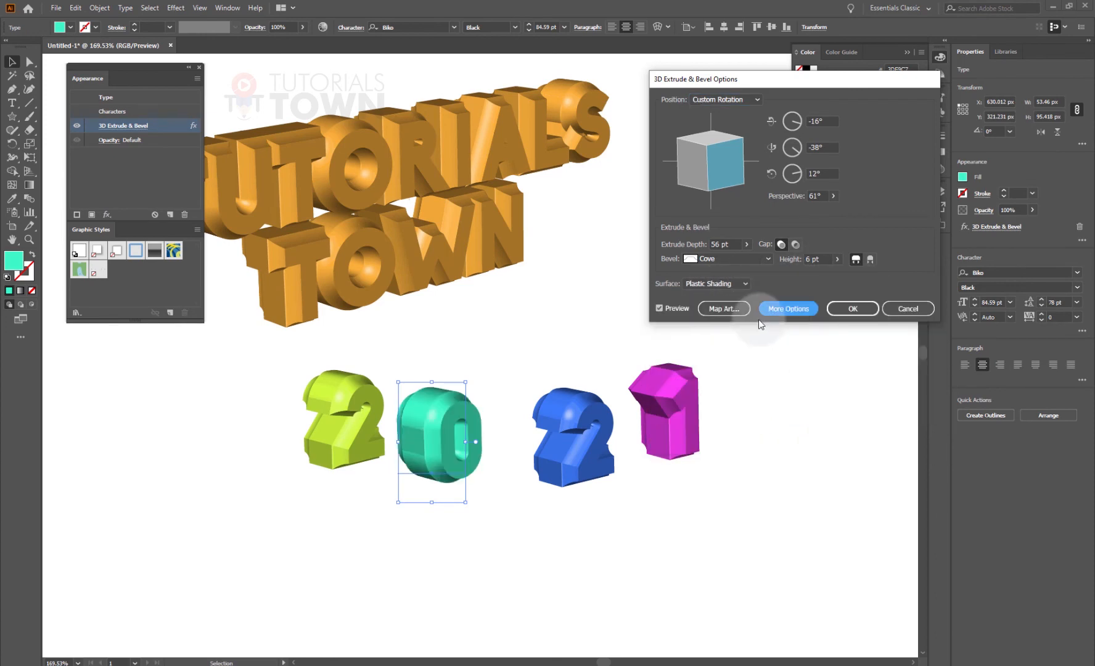
{"action": "mouse_move", "coordinate": [715, 176]}
{"action": "left_mouse_down"}
{"action": "mouse_move", "coordinate": [728, 153]}
{"action": "mouse_move", "coordinate": [716, 162]}
{"action": "mouse_move", "coordinate": [732, 175]}
{"action": "mouse_move", "coordinate": [725, 166]}
{"action": "left_mouse_up"}
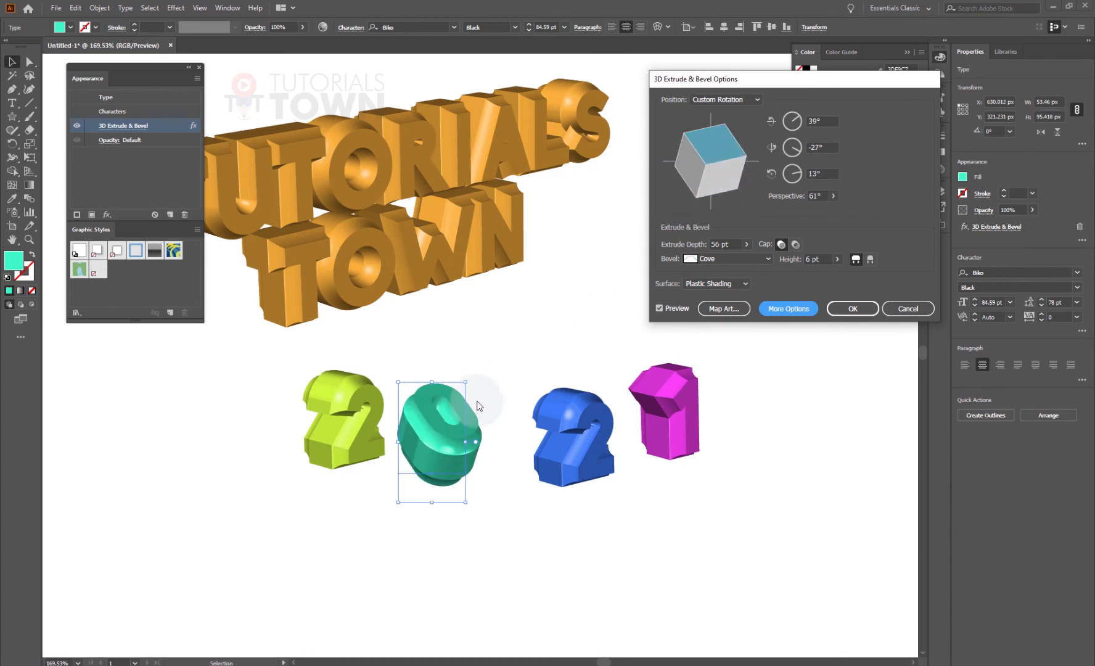
Set the teal 0's bevel to None and its extrude depth to 20 pt.
{"action": "left_click", "coordinate": [733, 259]}
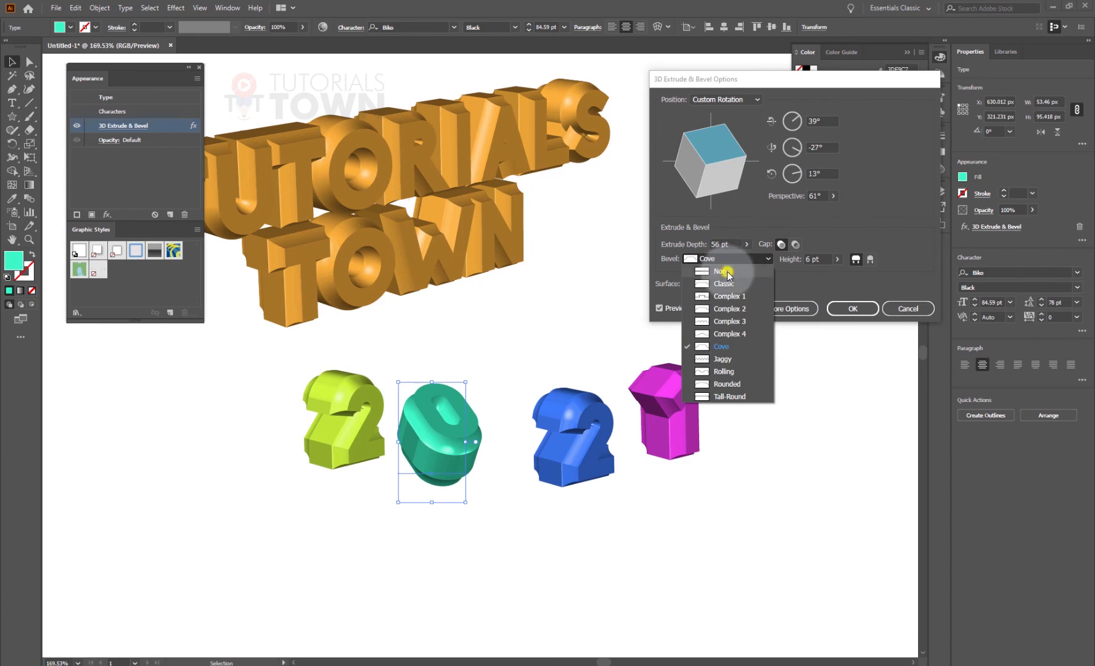
{"action": "left_click", "coordinate": [727, 274]}
{"action": "left_click_drag", "start_coordinate": [738, 244], "coordinate": [688, 242]}
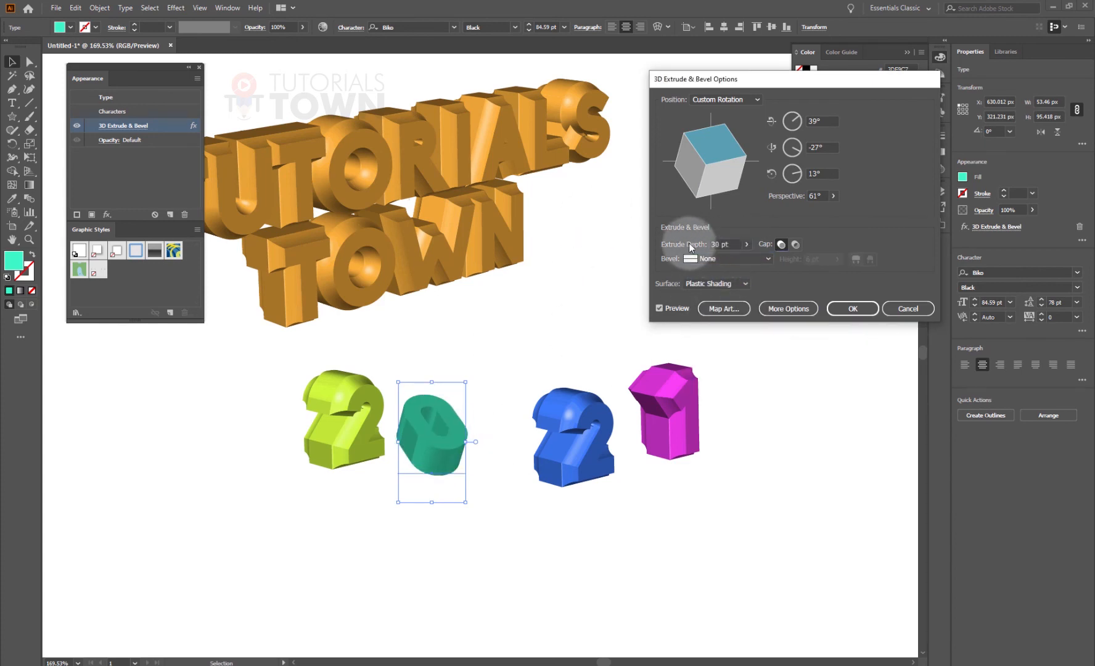
{"action": "left_click_drag", "start_coordinate": [730, 246], "coordinate": [669, 246]}
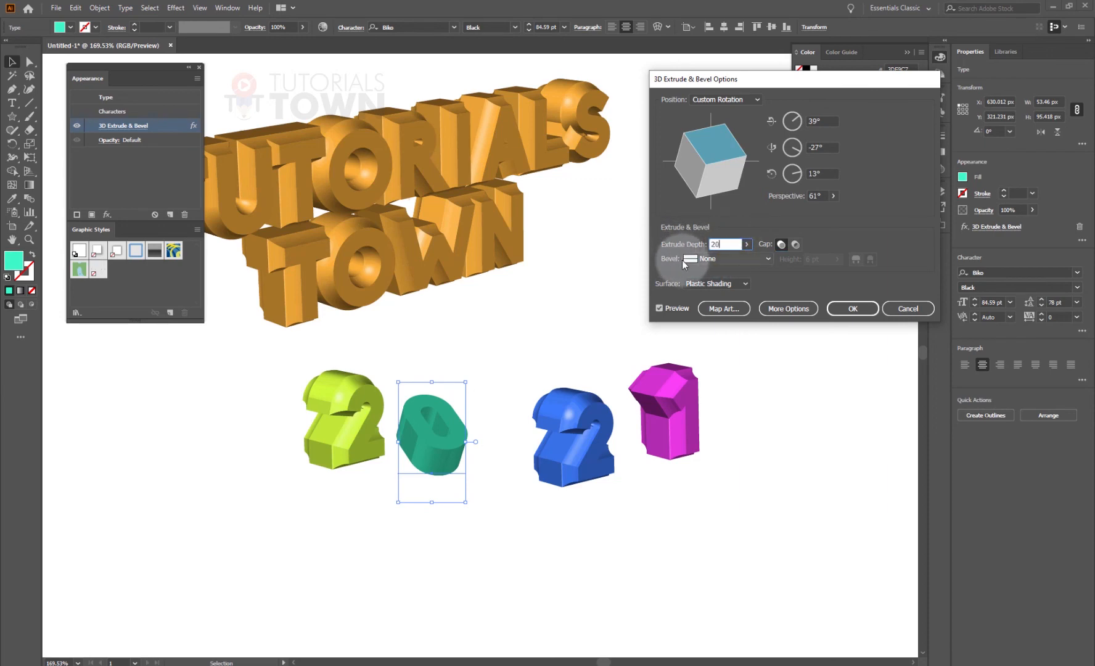
{"action": "key", "text": "Tab"}
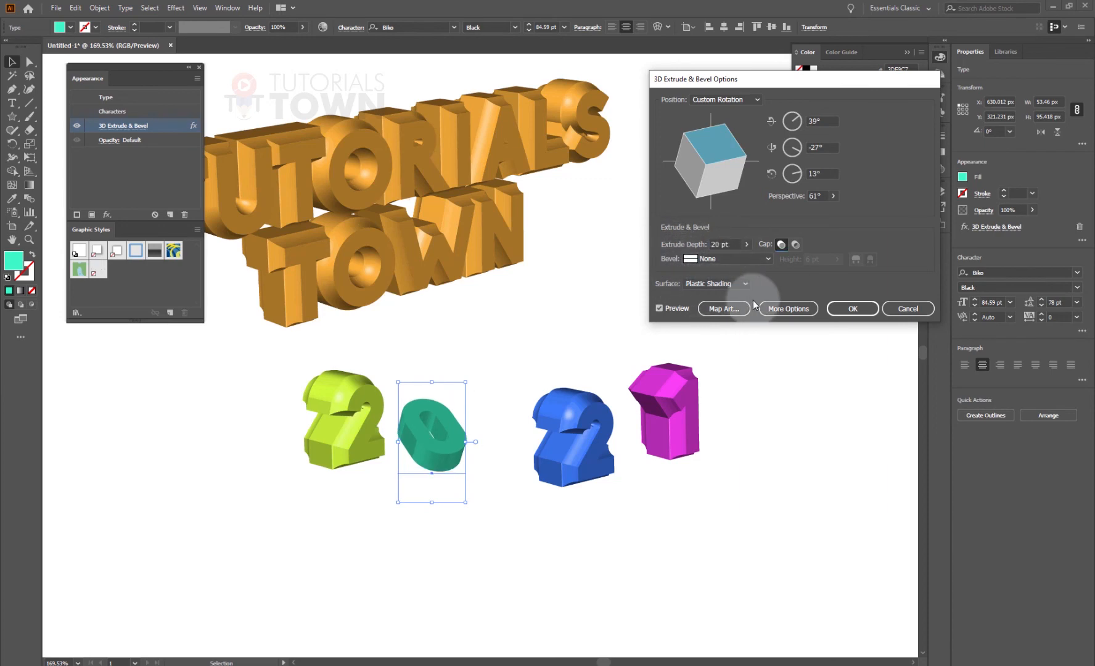
Move the 100% intensity light slightly higher on the teal 0's shading sphere and apply the 3D effect.
{"action": "left_click", "coordinate": [780, 308]}
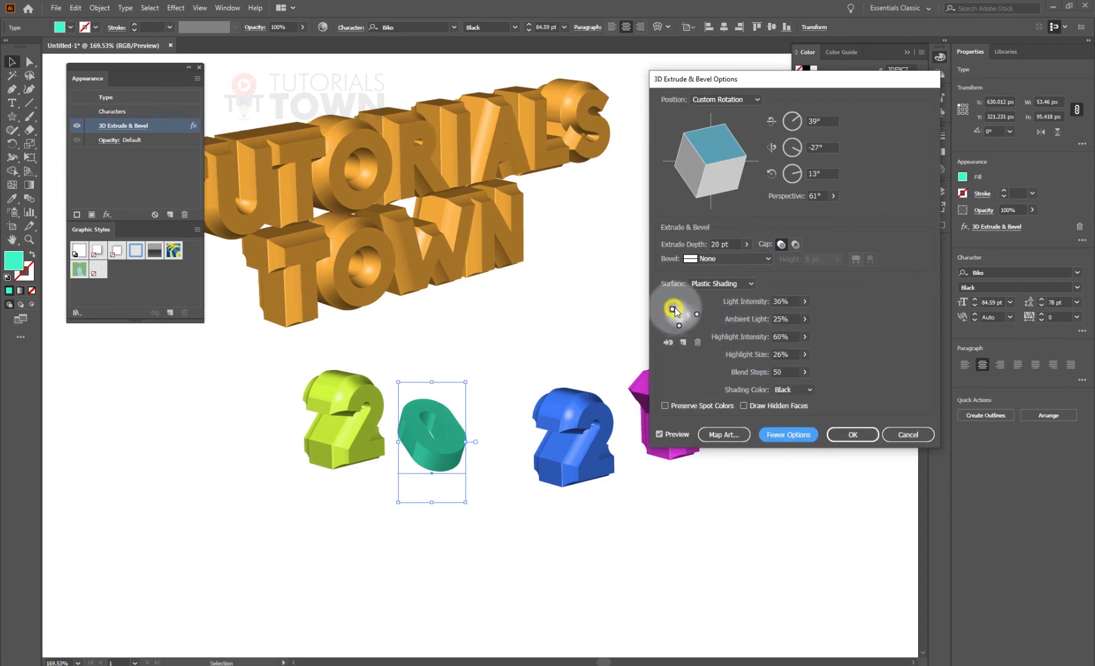
{"action": "mouse_move", "coordinate": [674, 310]}
{"action": "left_mouse_down"}
{"action": "mouse_move", "coordinate": [662, 287]}
{"action": "mouse_move", "coordinate": [664, 317]}
{"action": "mouse_move", "coordinate": [682, 303]}
{"action": "left_mouse_up"}
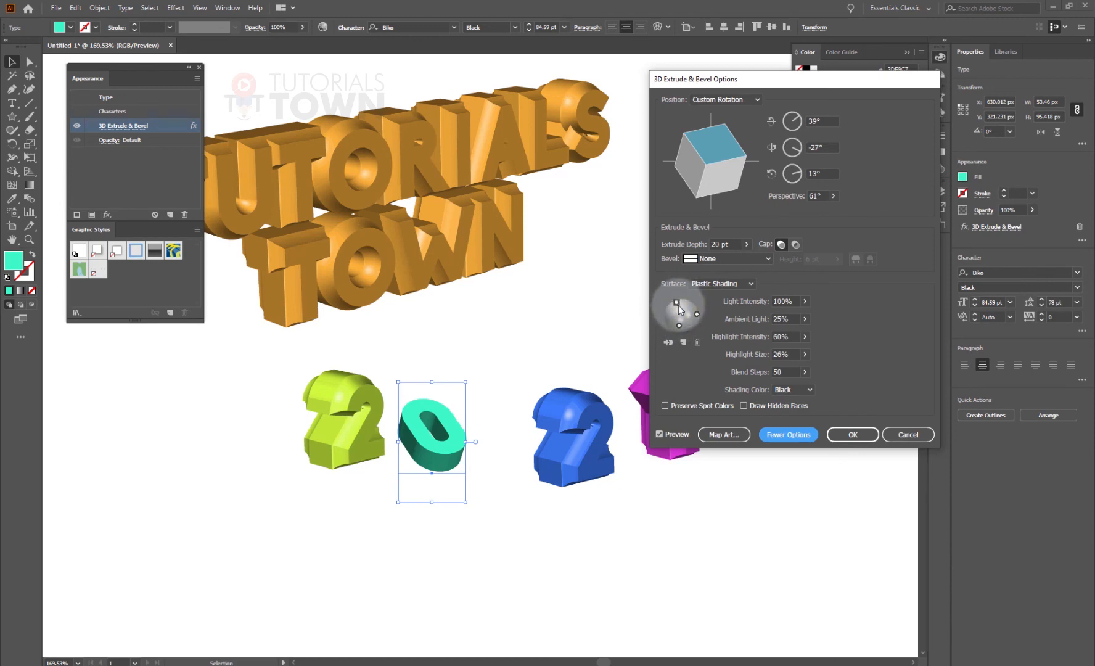
{"action": "left_click", "coordinate": [852, 434]}
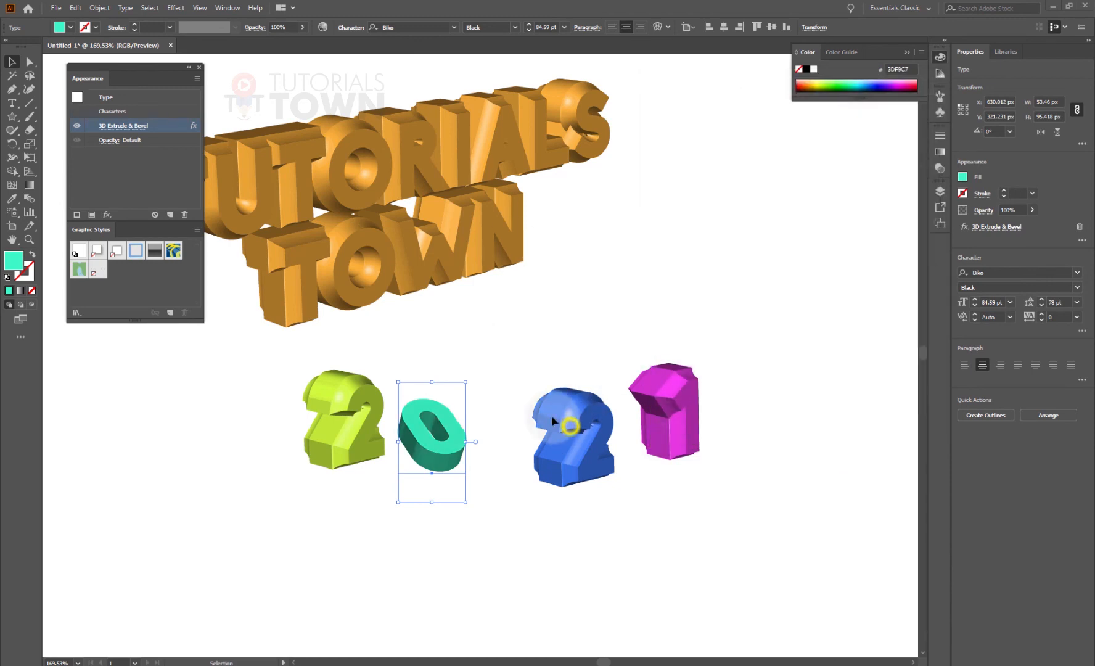
Move the blue 2 next to the teal 0 and change its 3D bevel to Classic with the preview on.
{"action": "left_click_drag", "start_coordinate": [551, 415], "coordinate": [470, 397]}
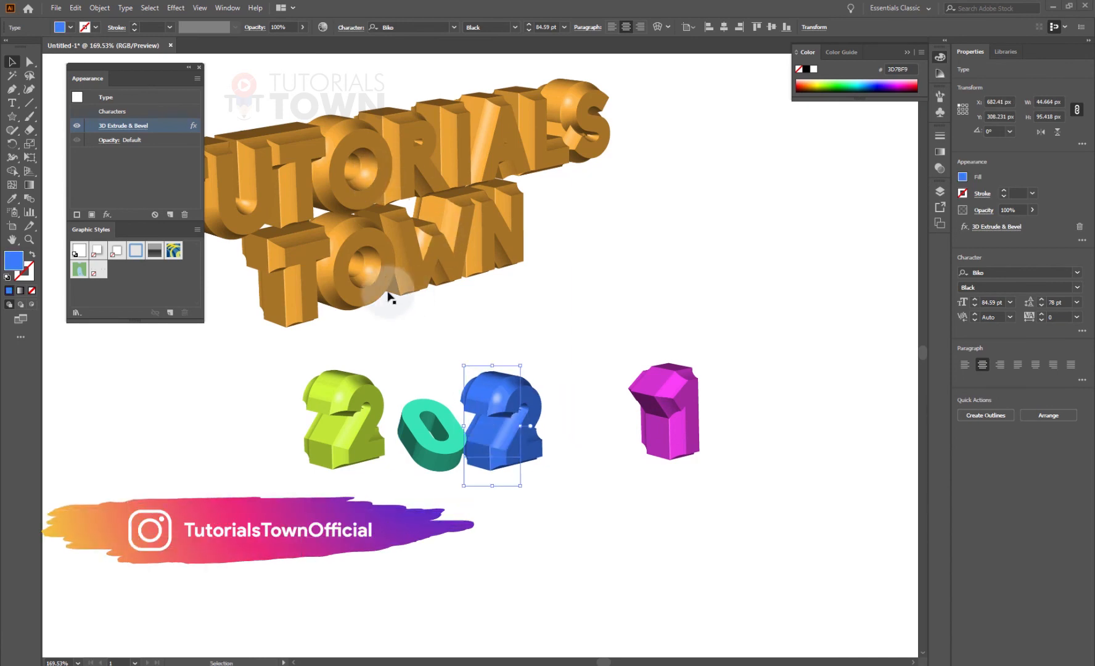
{"action": "left_click", "coordinate": [137, 125]}
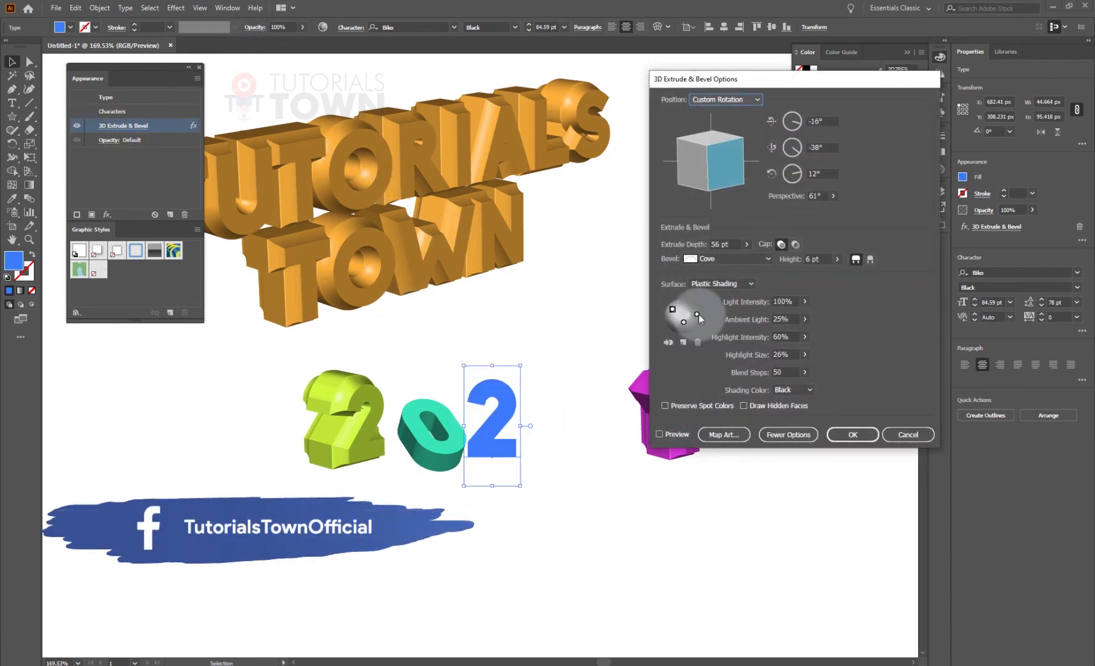
{"action": "left_click", "coordinate": [660, 434]}
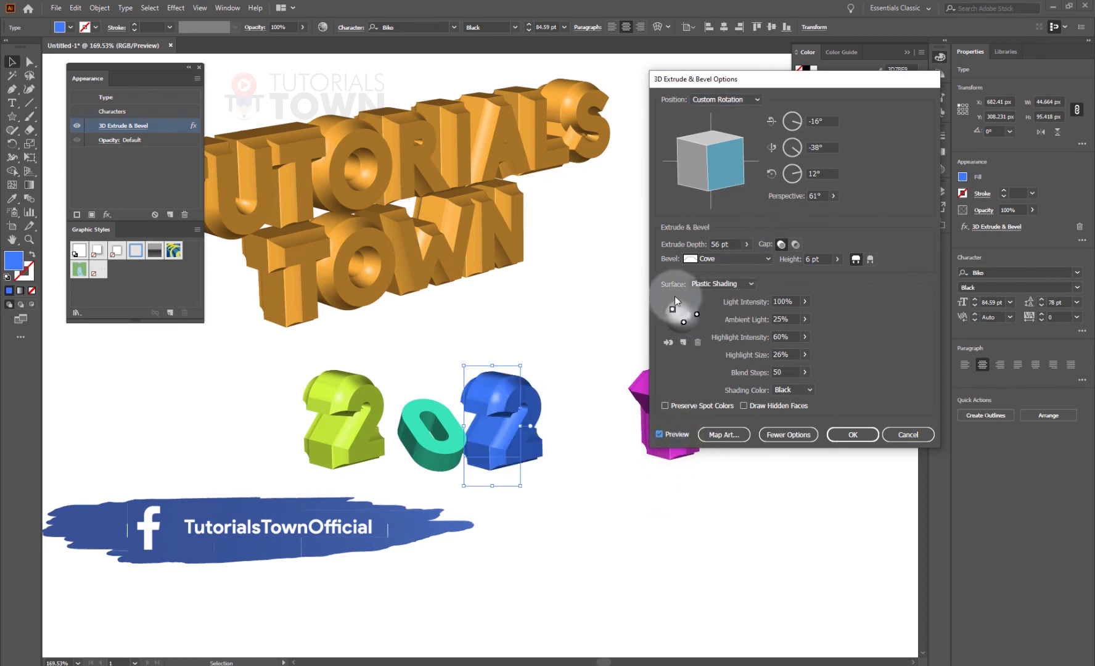
{"action": "left_click", "coordinate": [713, 255]}
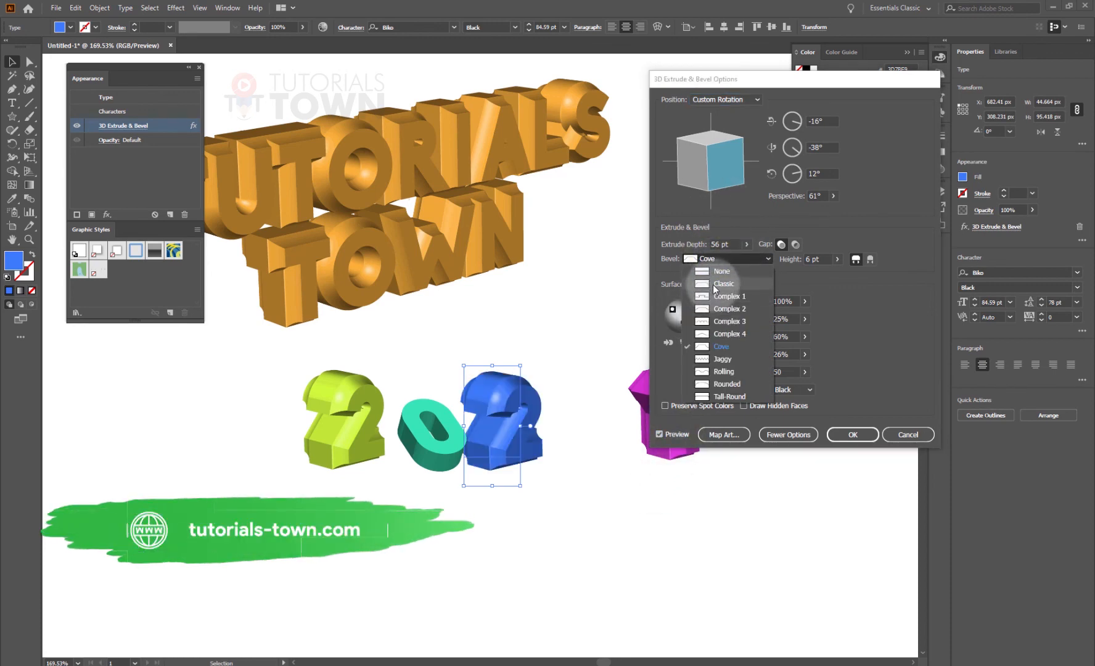
{"action": "left_click", "coordinate": [714, 285]}
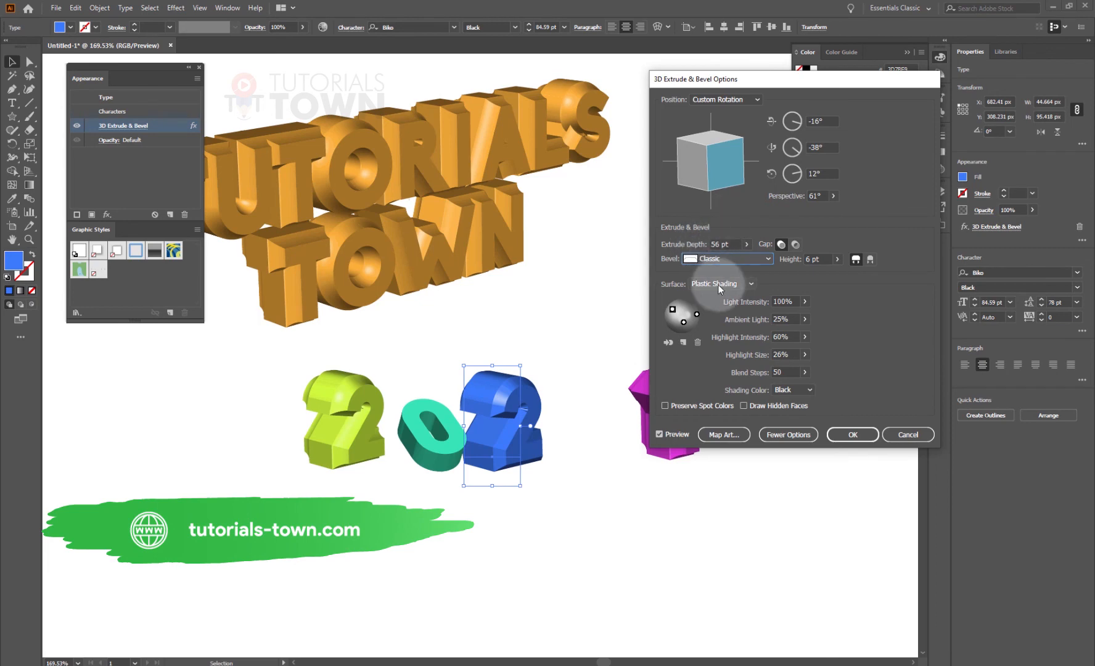
Reduce the blue 2's extrude depth and rotate it to about 4°, -41°, 32°.
{"action": "scroll", "coordinate": [726, 244], "scroll_direction": "down", "scroll_amount": 14}
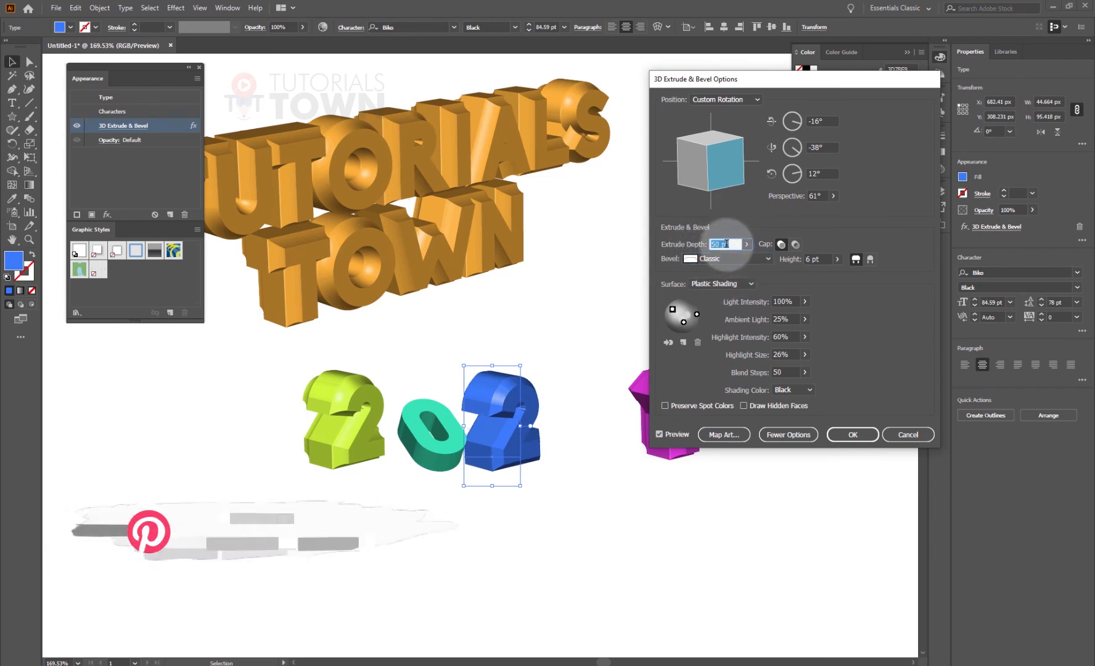
{"action": "scroll", "coordinate": [726, 244], "scroll_direction": "down", "scroll_amount": 11}
{"action": "left_click_drag", "start_coordinate": [752, 175], "coordinate": [732, 164]}
Set the blue 2's extrude depth to 18 pt, switch its bevel extent to inward, and apply the 3D effect.
{"action": "scroll", "coordinate": [728, 244], "scroll_direction": "down", "scroll_amount": 5}
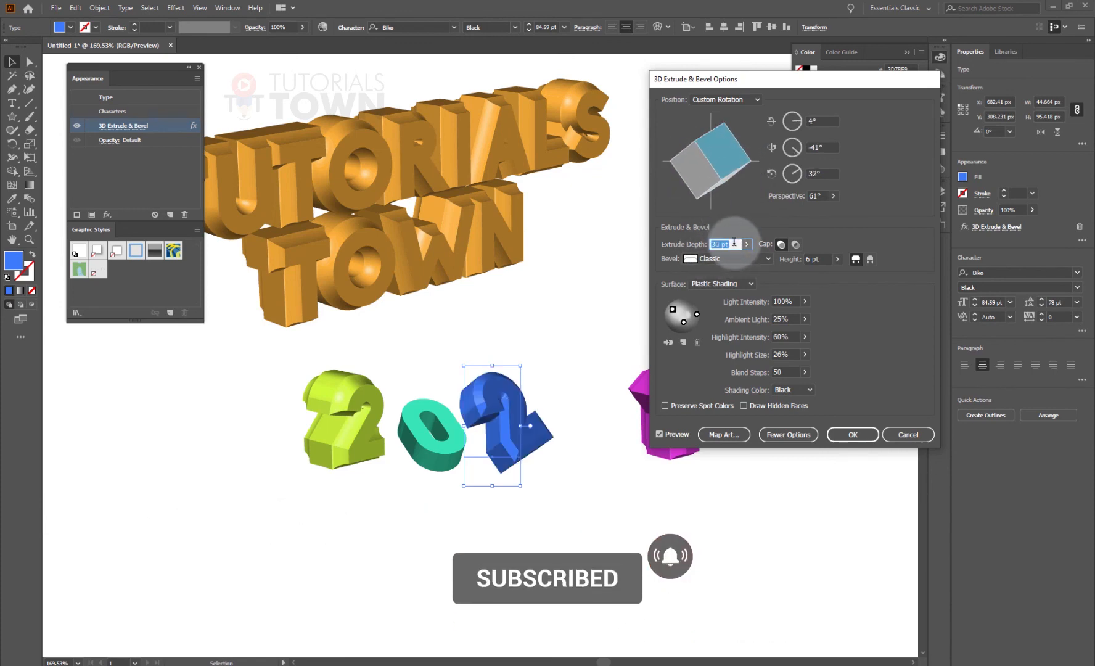
{"action": "scroll", "coordinate": [733, 242], "scroll_direction": "down", "scroll_amount": 6}
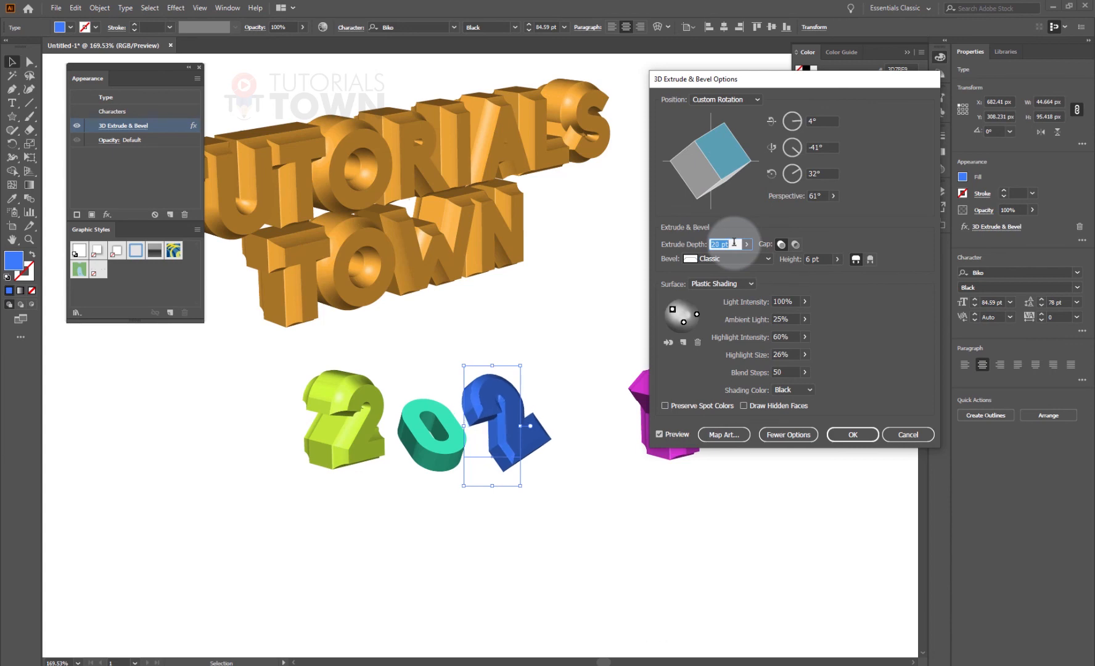
{"action": "left_click", "coordinate": [856, 440]}
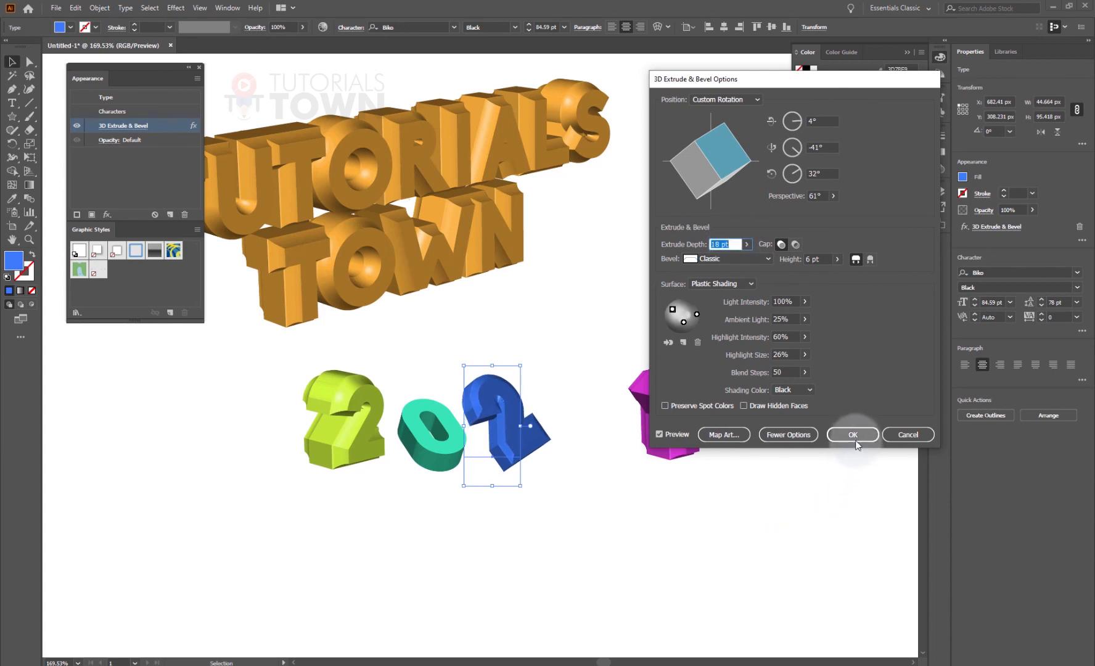
{"action": "left_click", "coordinate": [868, 258]}
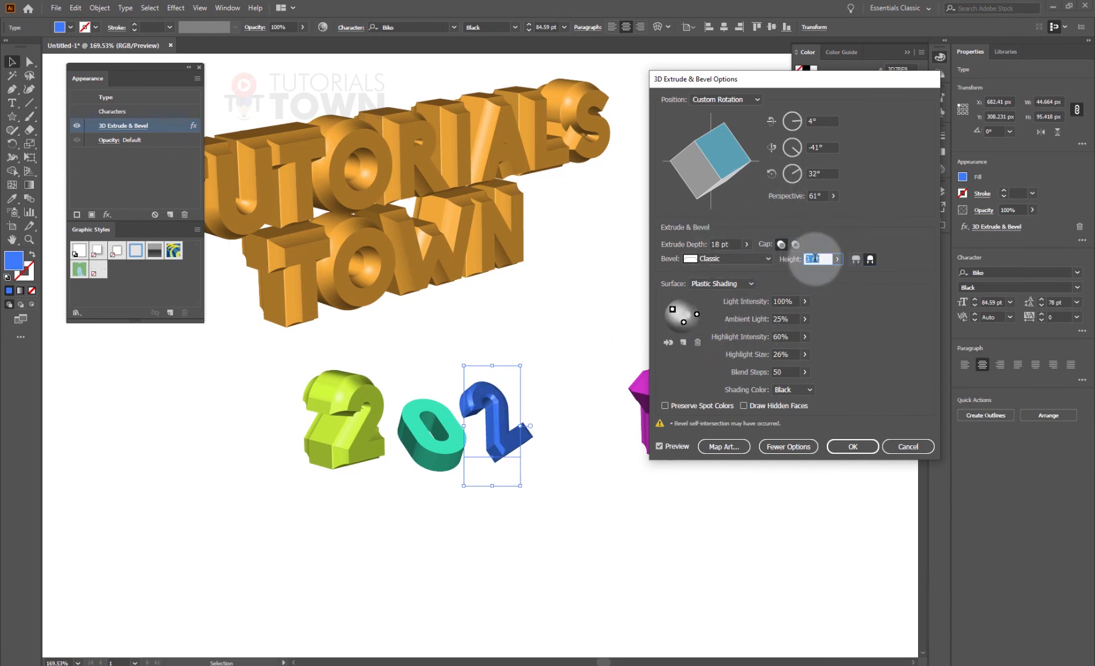
{"action": "left_click", "coordinate": [854, 447]}
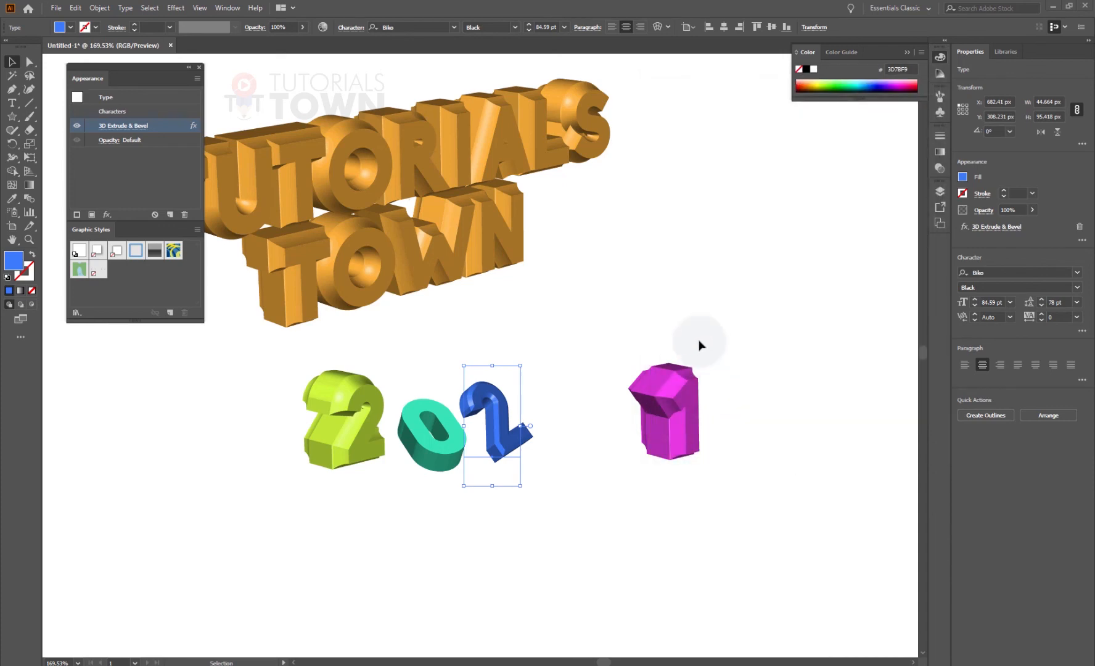
Bring the blue 2 to the front and position it slightly lower, overlapping the lower-right edge of the teal 0.
{"action": "left_click_drag", "start_coordinate": [502, 448], "coordinate": [485, 510]}
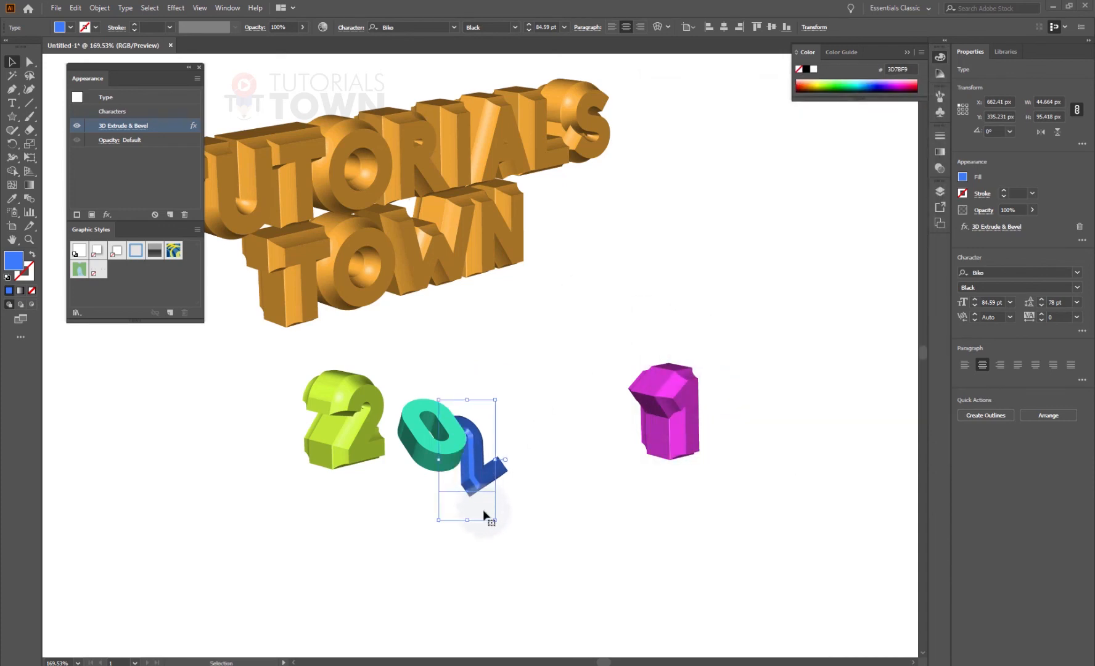
{"action": "right_click", "coordinate": [478, 464]}
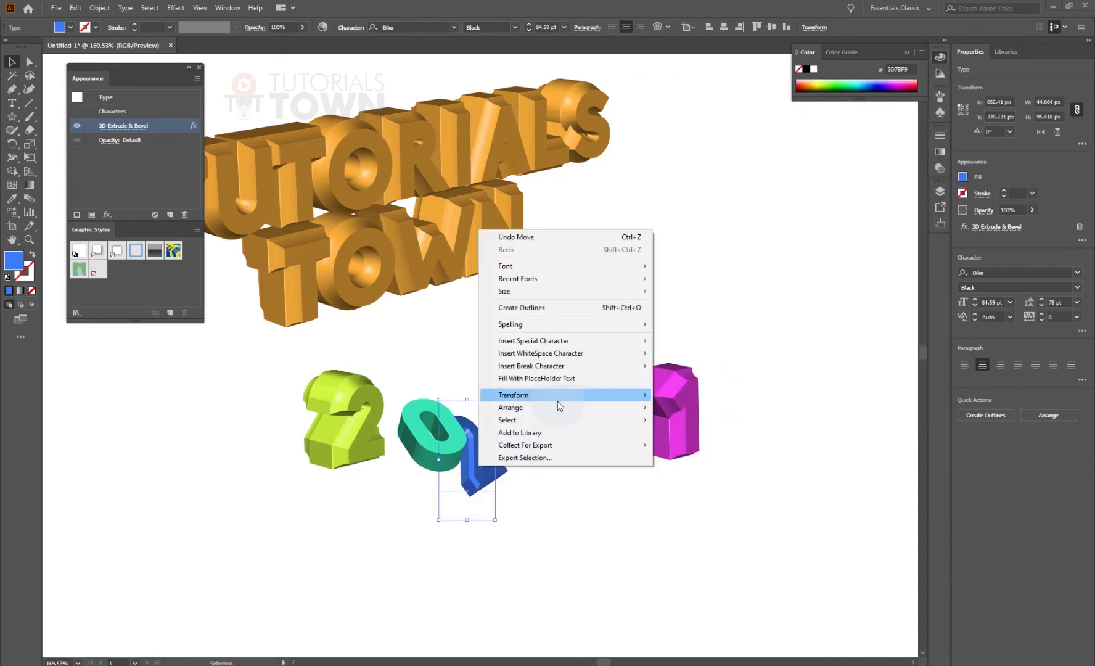
{"action": "mouse_move", "coordinate": [558, 402]}
{"action": "left_click", "coordinate": [706, 406]}
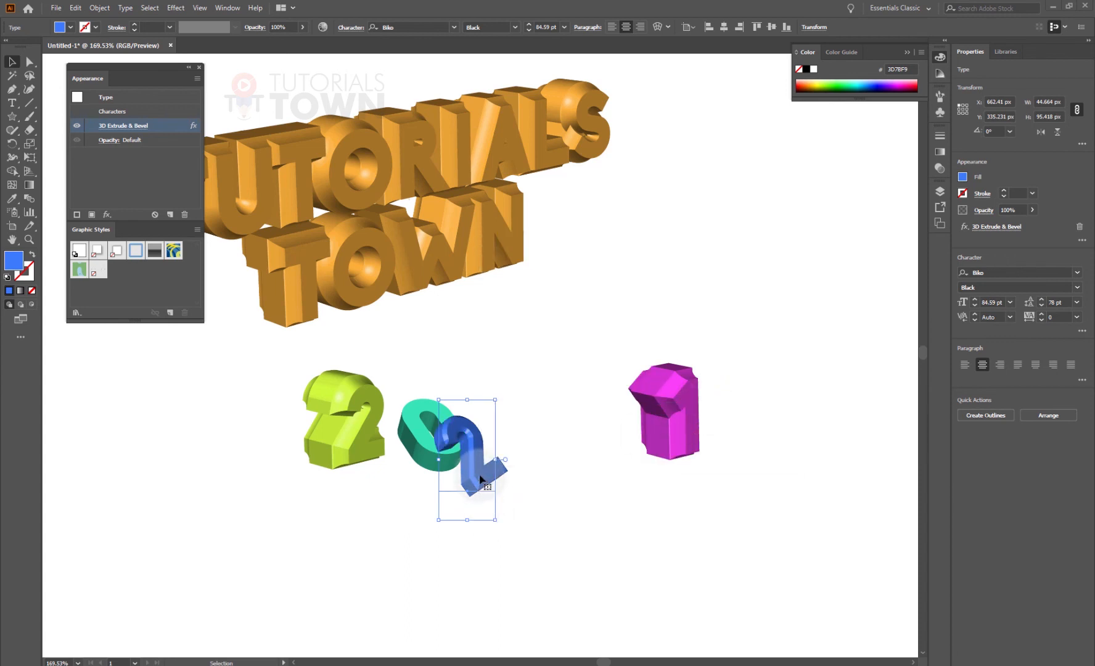
{"action": "left_click_drag", "start_coordinate": [478, 476], "coordinate": [504, 470]}
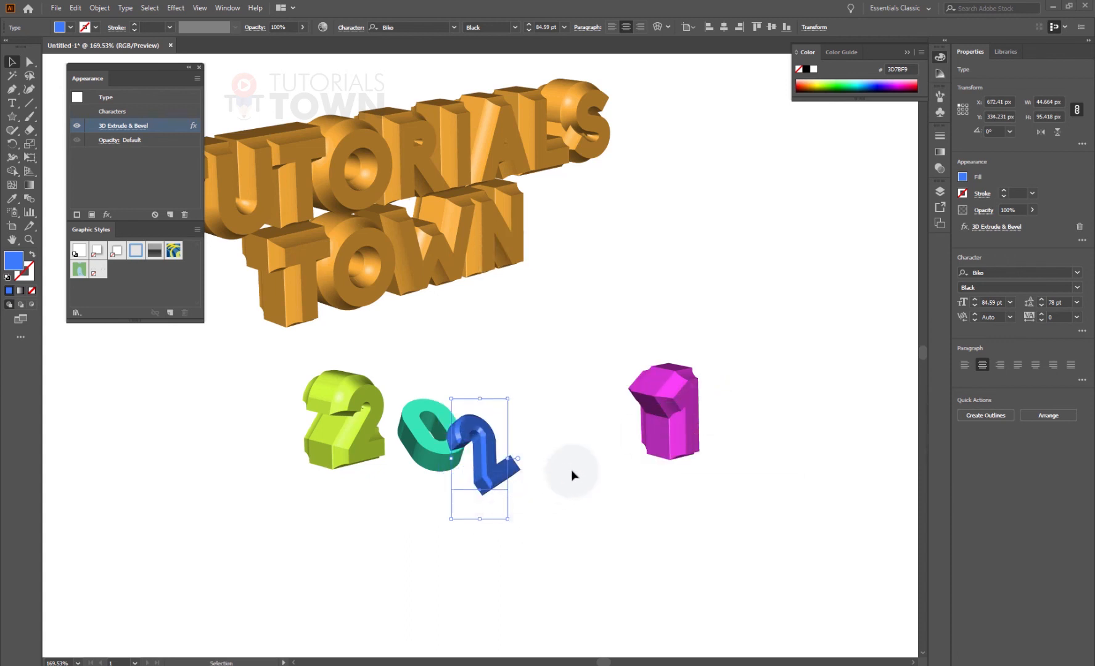
{"action": "left_click", "coordinate": [549, 637]}
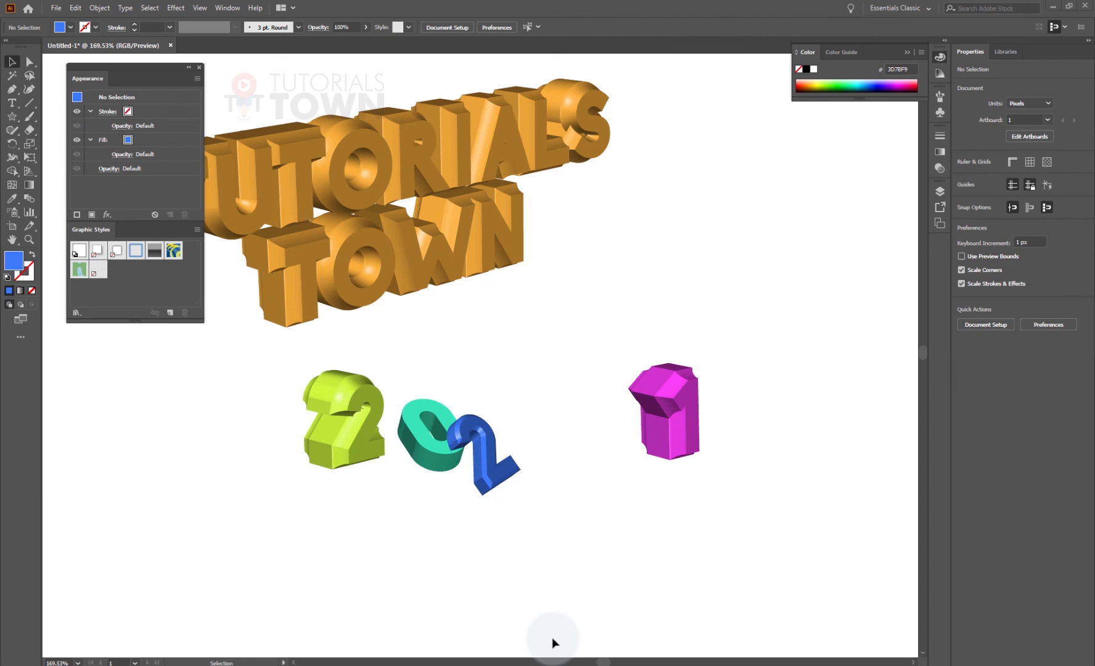